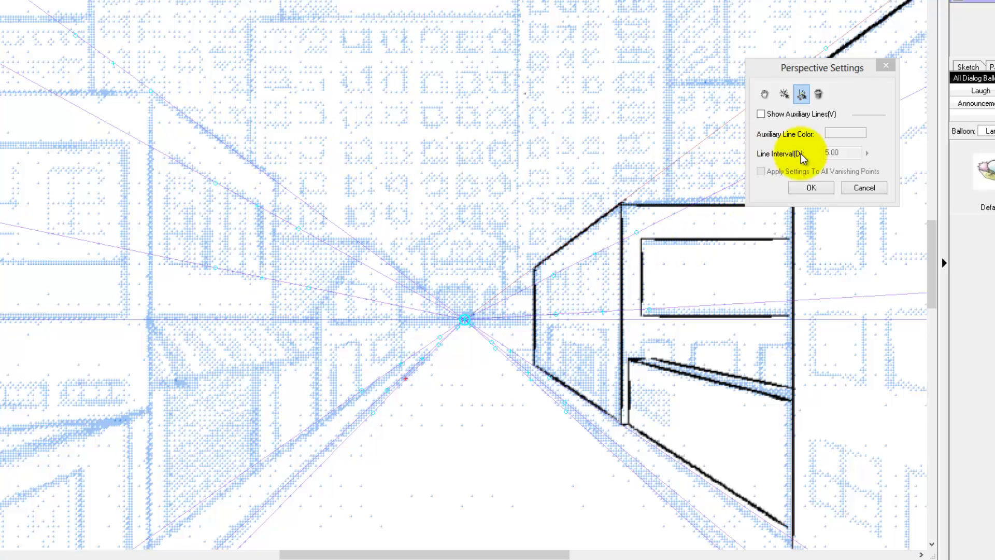
Close Perspective Settings so purple ruler lines converge on the central vanishing point
left_click(812, 189)
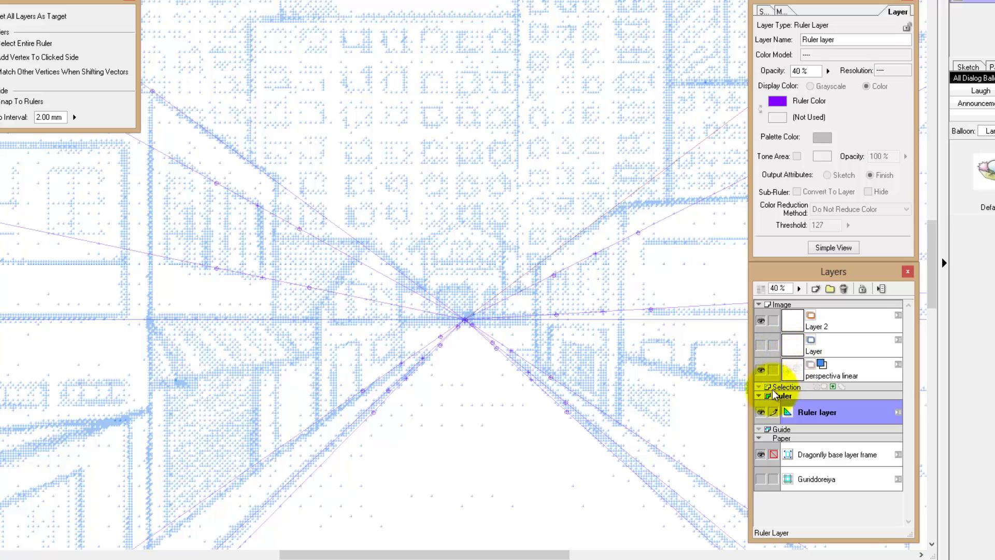
Check the Ruler layer's visibility, then make Layer 2 active with the Pen tool
left_click(761, 412)
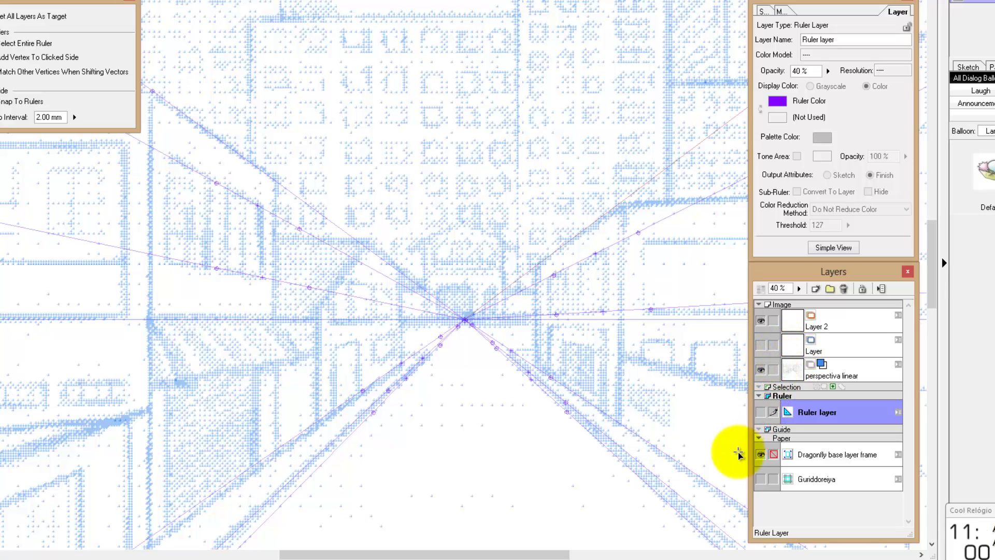
left_click(762, 413)
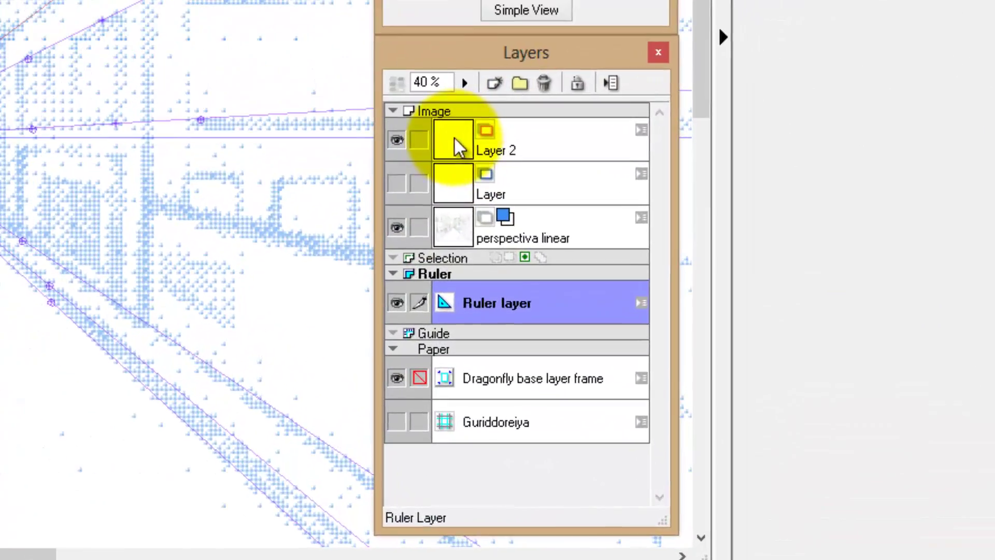
left_click(711, 332)
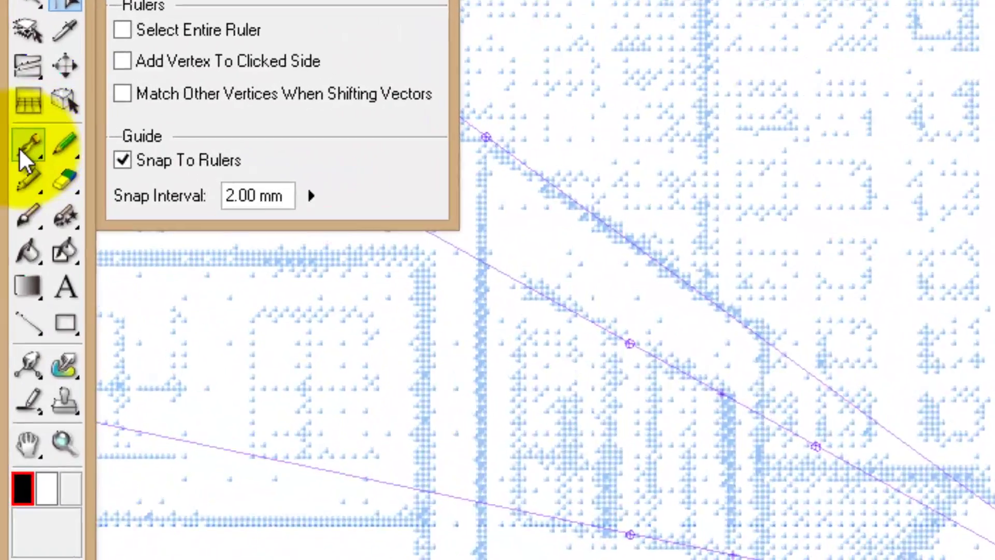
left_click(21, 150)
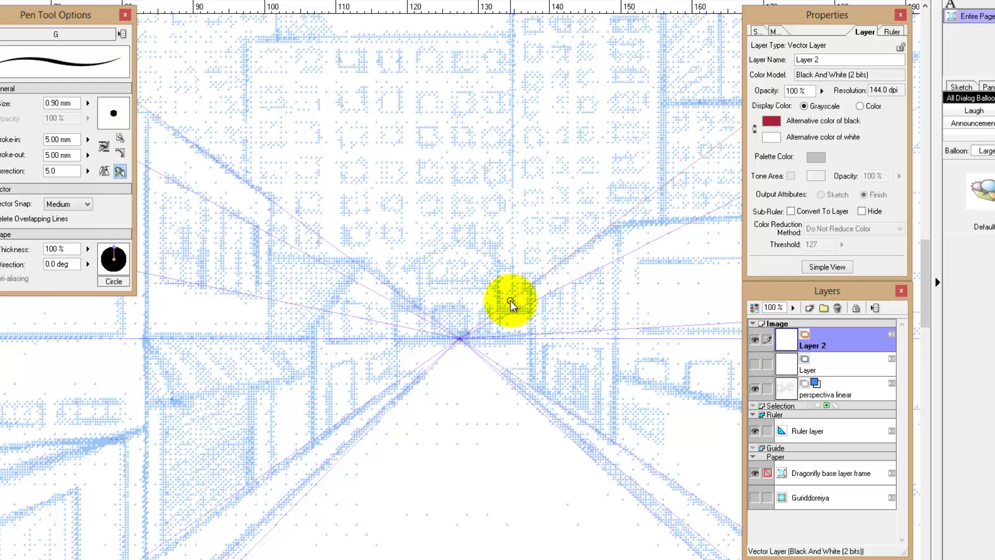
Ink the sloping roof edge and a vertical wall corner, then trim the corner overhangs
left_click_drag(511, 299, 650, 194)
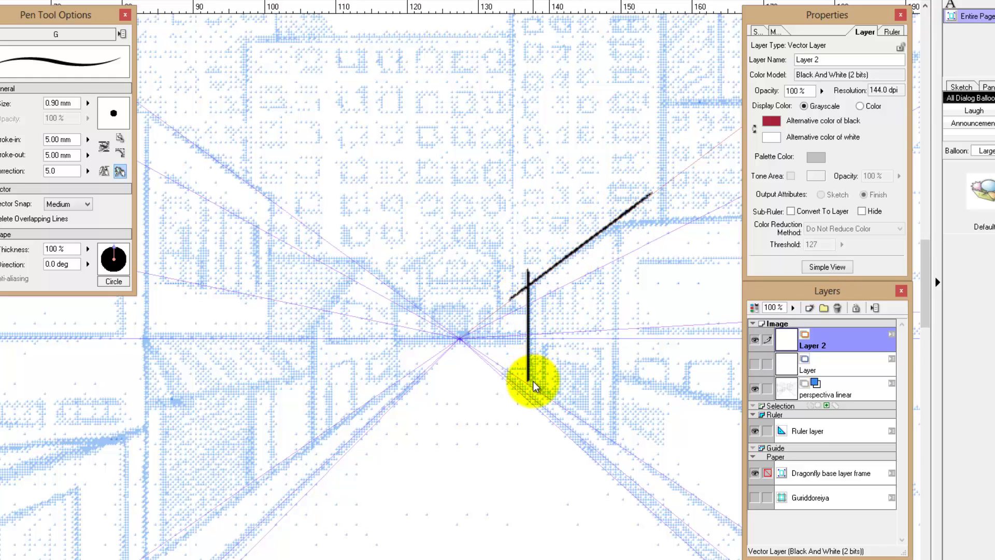
left_click_drag(614, 198, 613, 373)
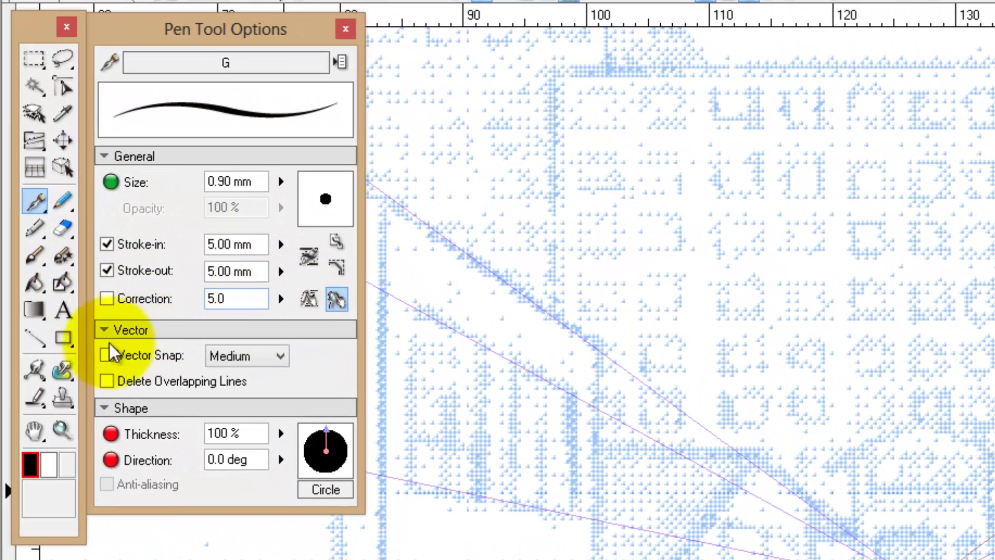
left_click(63, 226)
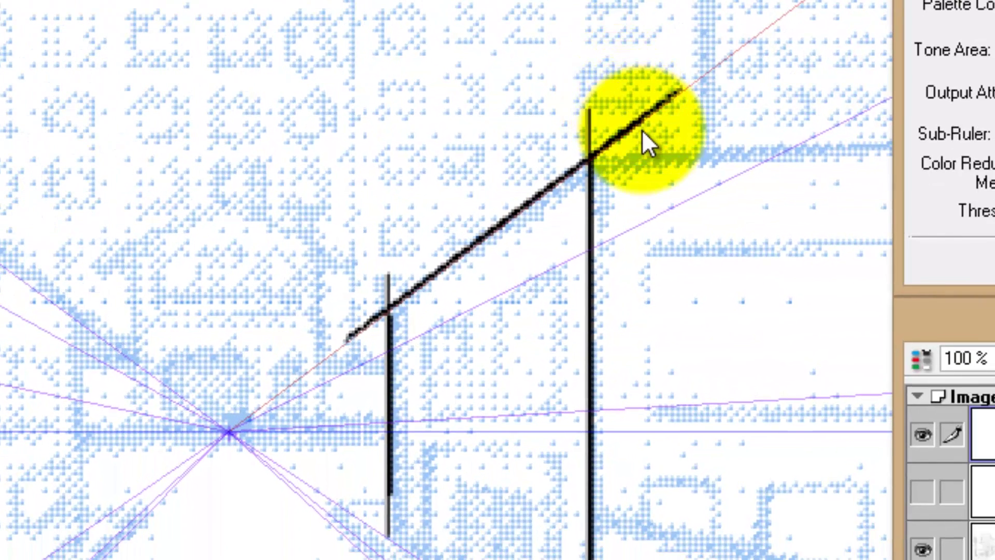
left_click(633, 118)
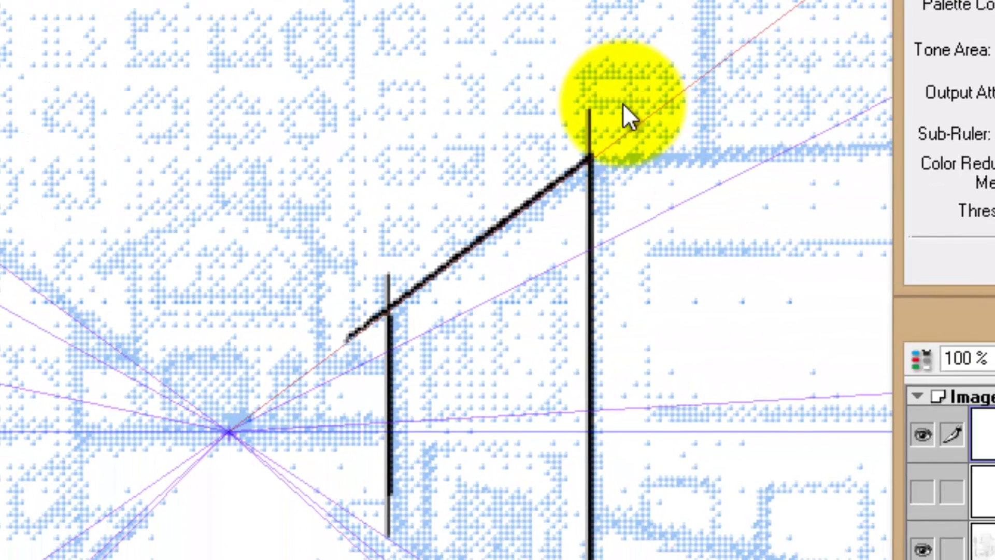
left_click(363, 325)
left_click(389, 288)
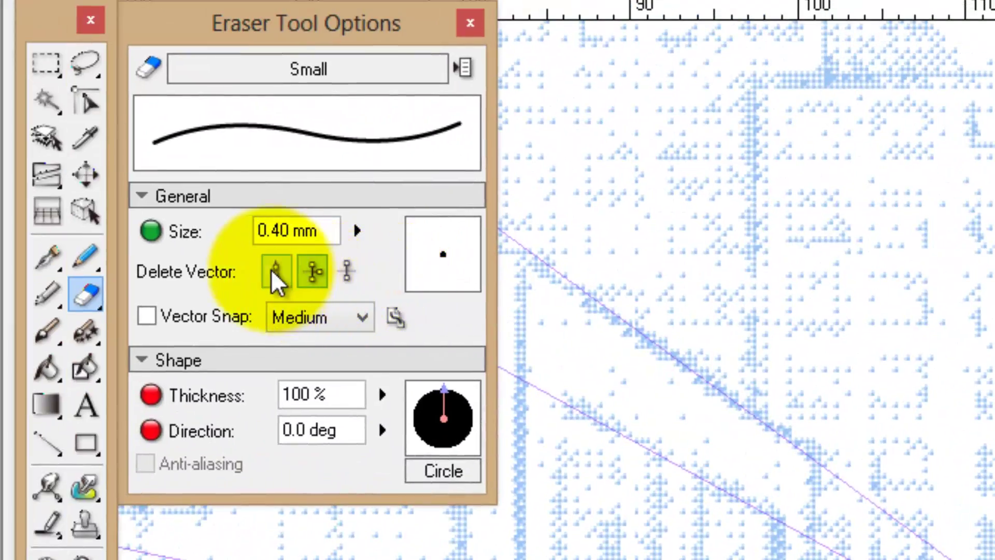
Try other vector erasing modes on the right vertical, undo, and return to intersection trimming
left_click(275, 271)
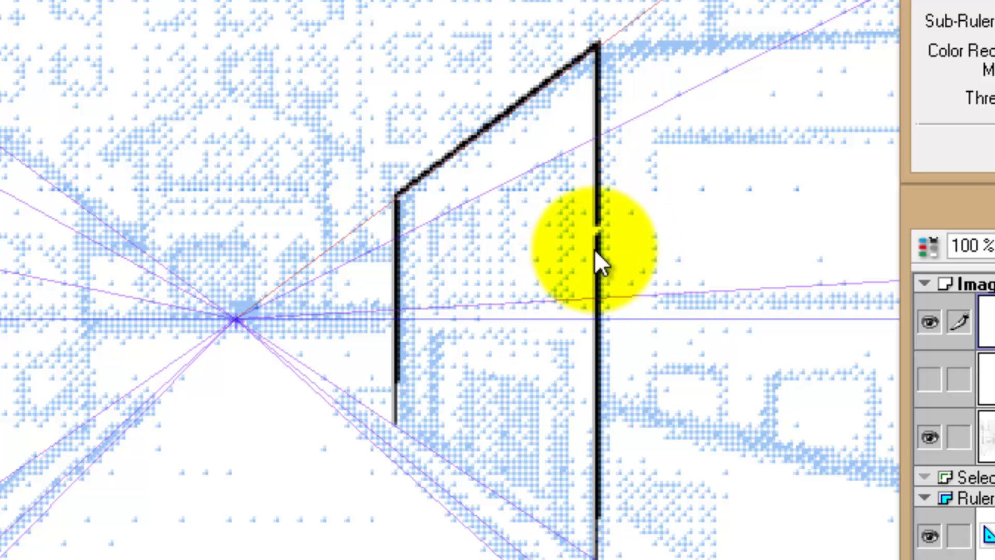
left_click(597, 229)
left_click_drag(594, 251, 596, 280)
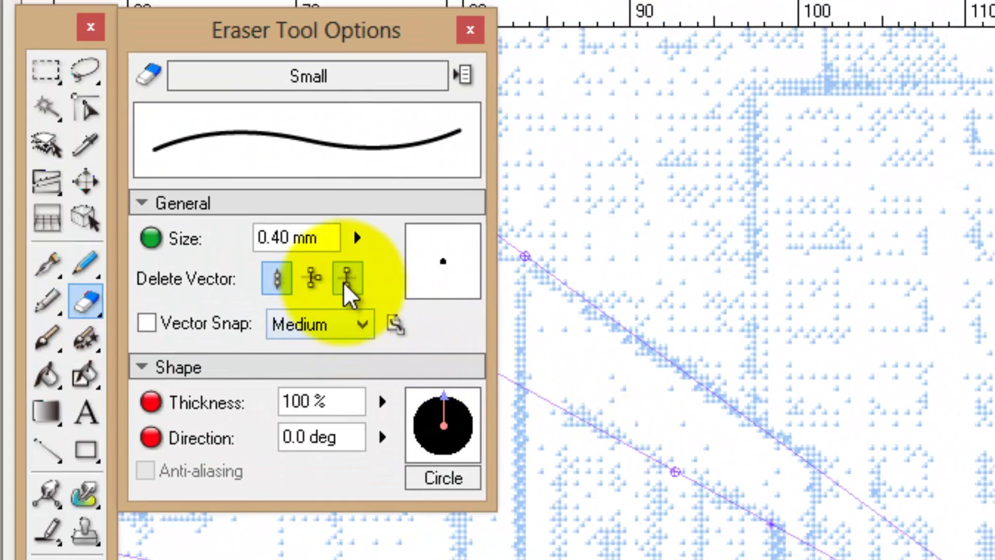
left_click(345, 280)
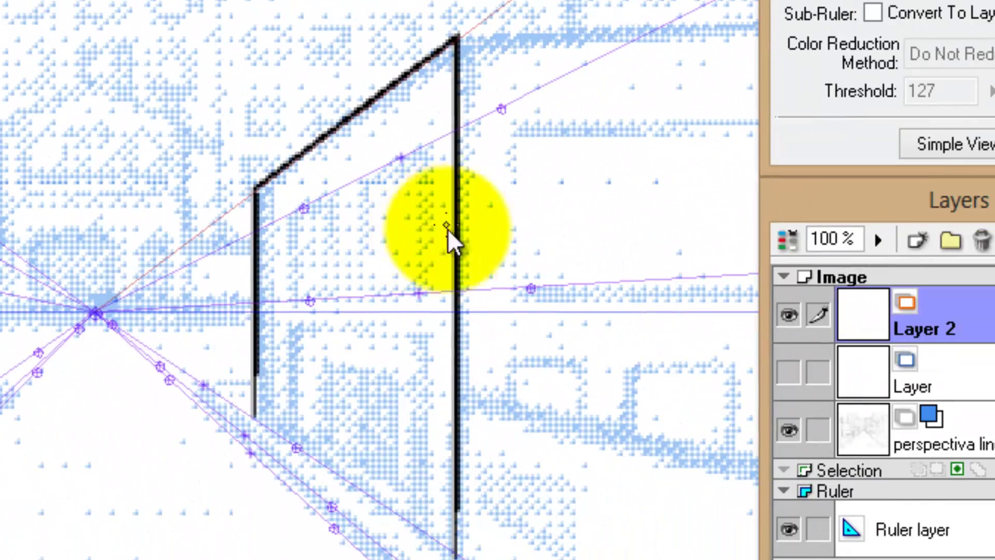
left_click(448, 228)
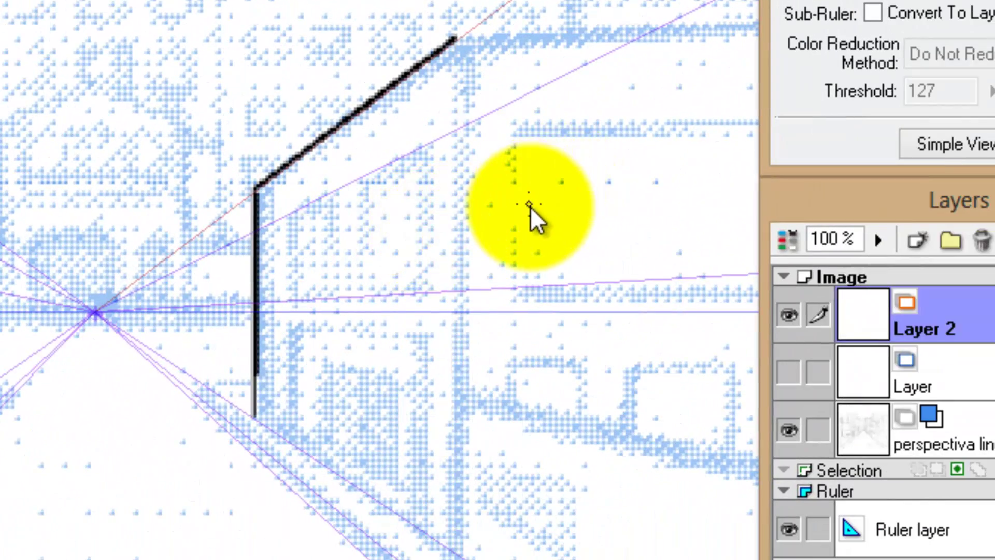
key("ctrl+z")
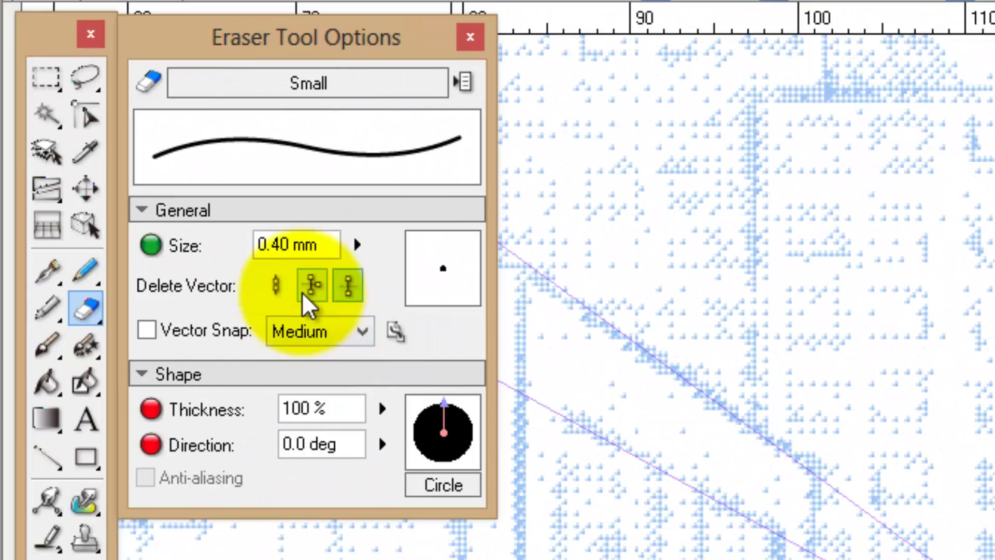
left_click(312, 284)
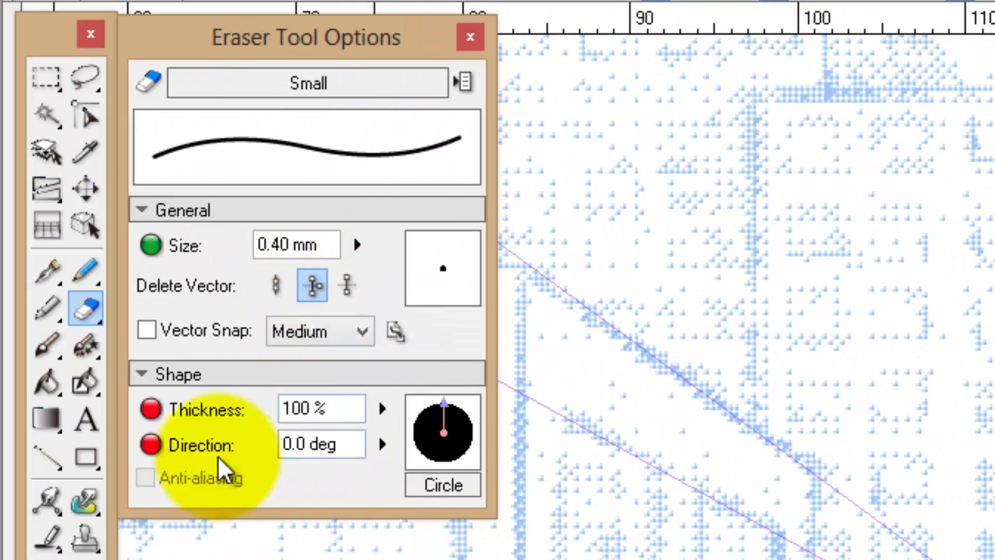
key("p")
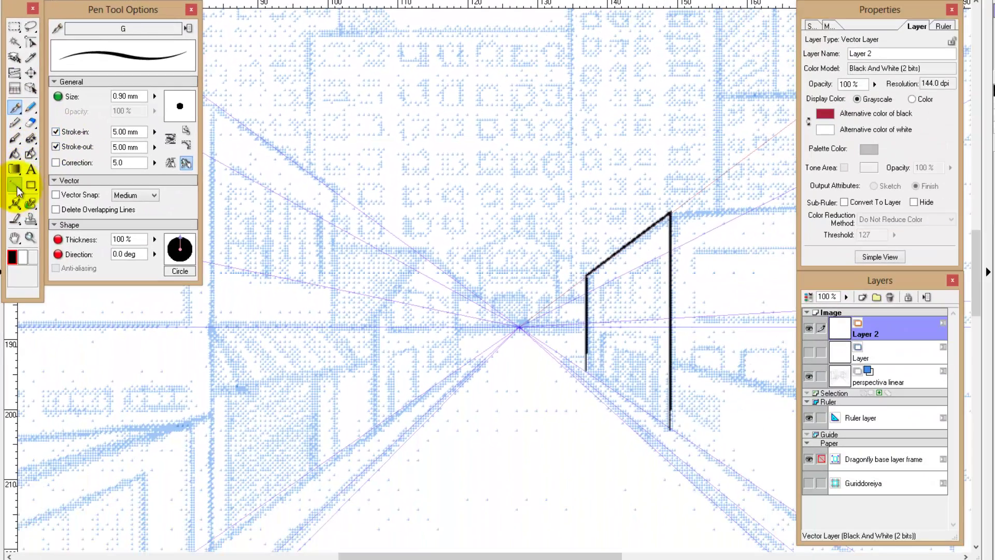
left_click(15, 186)
left_click_drag(347, 198, 214, 107)
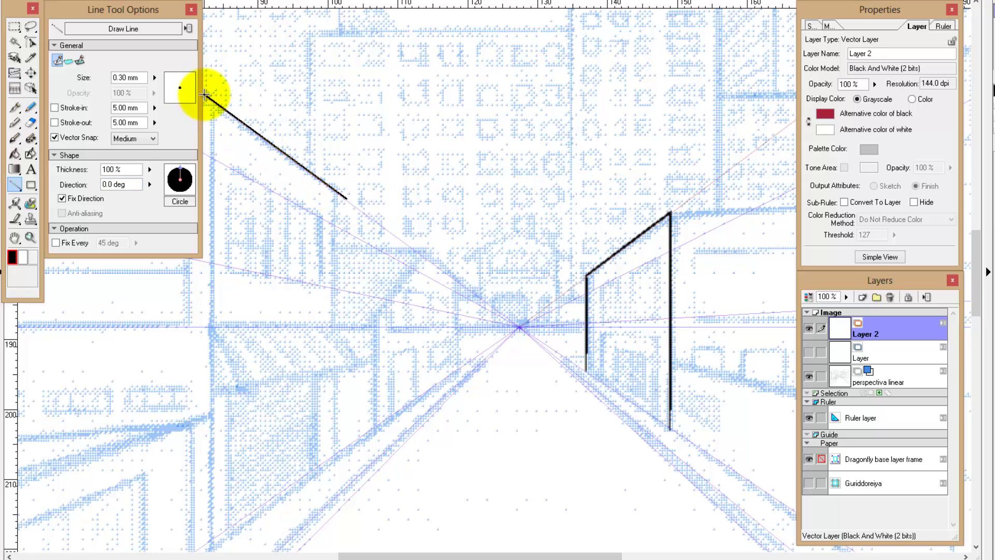
left_click_drag(203, 96, 202, 96)
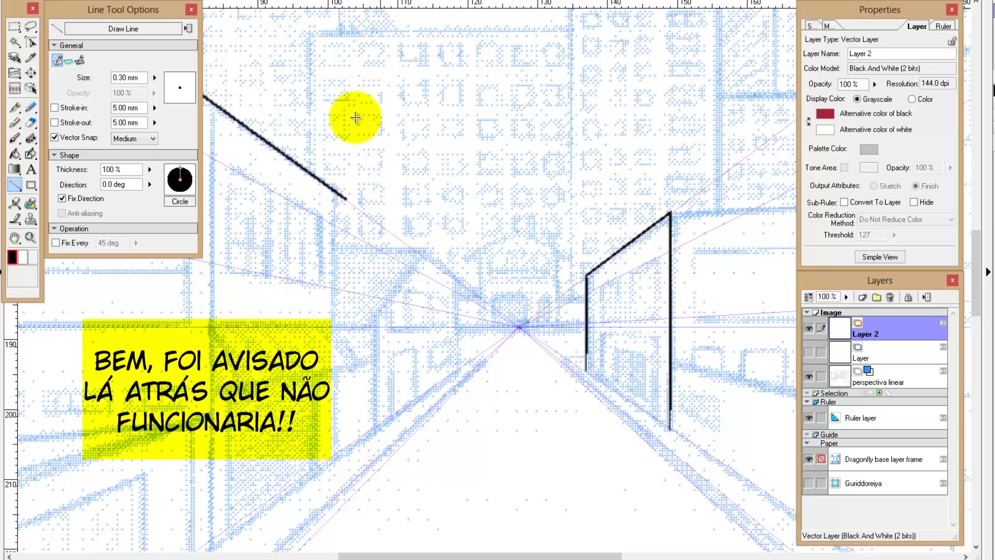
left_click_drag(333, 166, 336, 284)
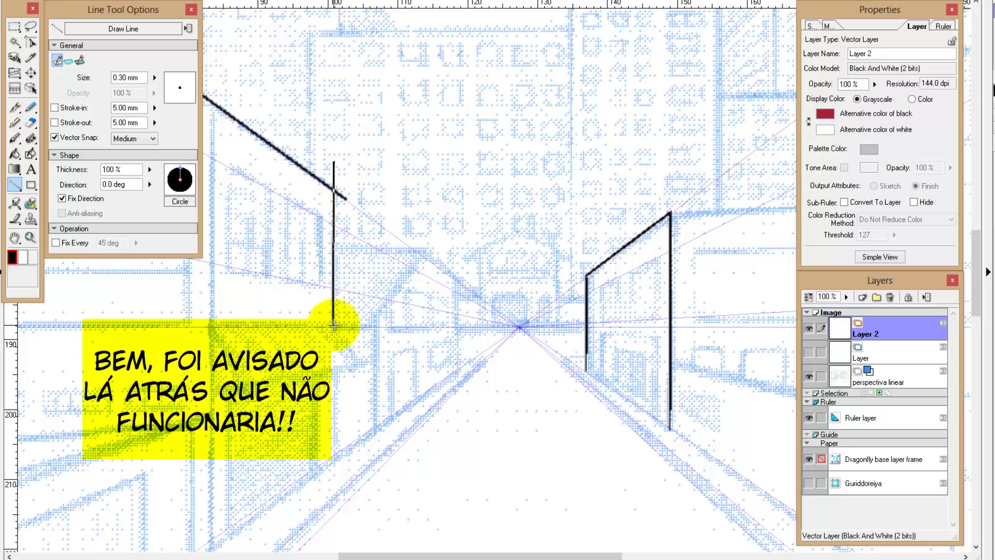
left_click_drag(333, 325, 333, 194)
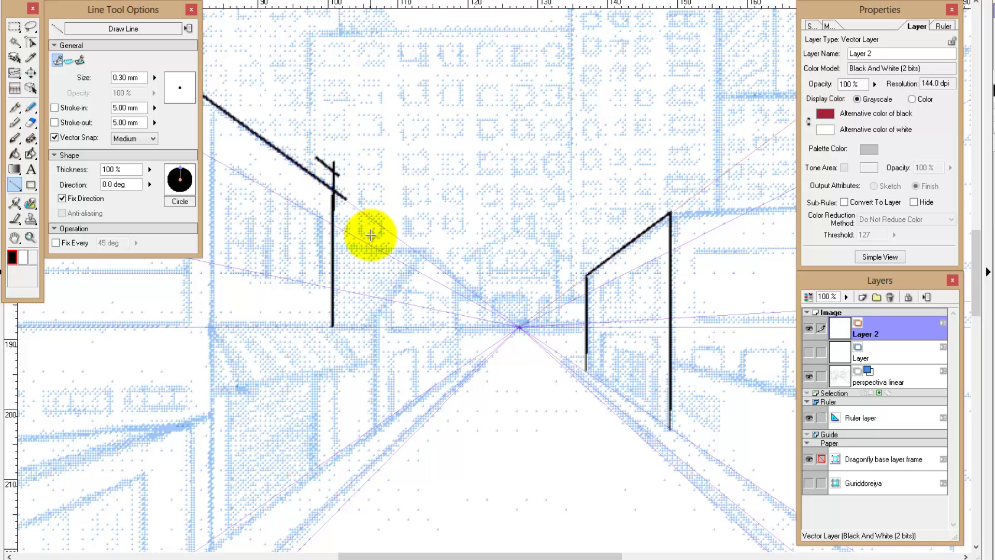
key("ctrl+z")
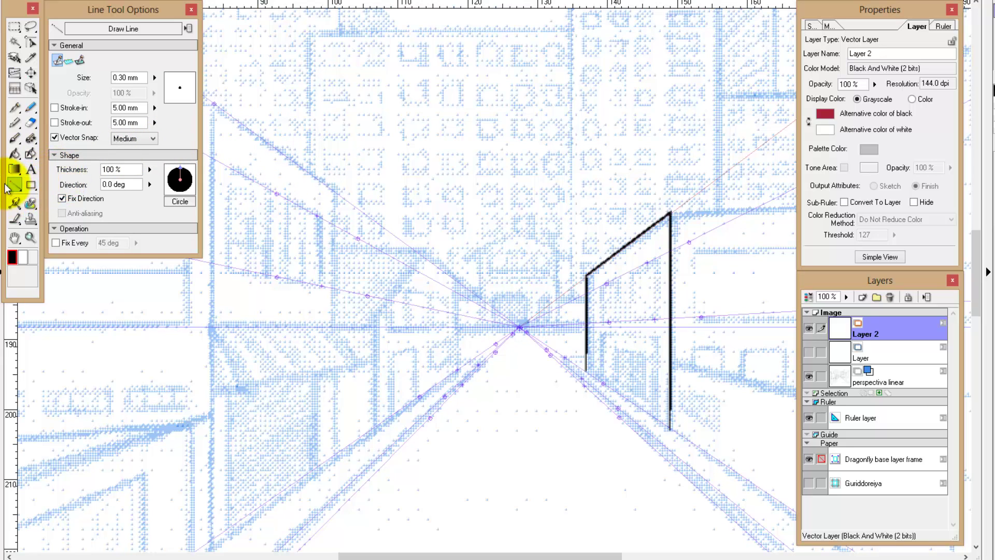
Return to the Pen, pan the drawing up-left, and enable vector snapping at Low strength
left_click(15, 108)
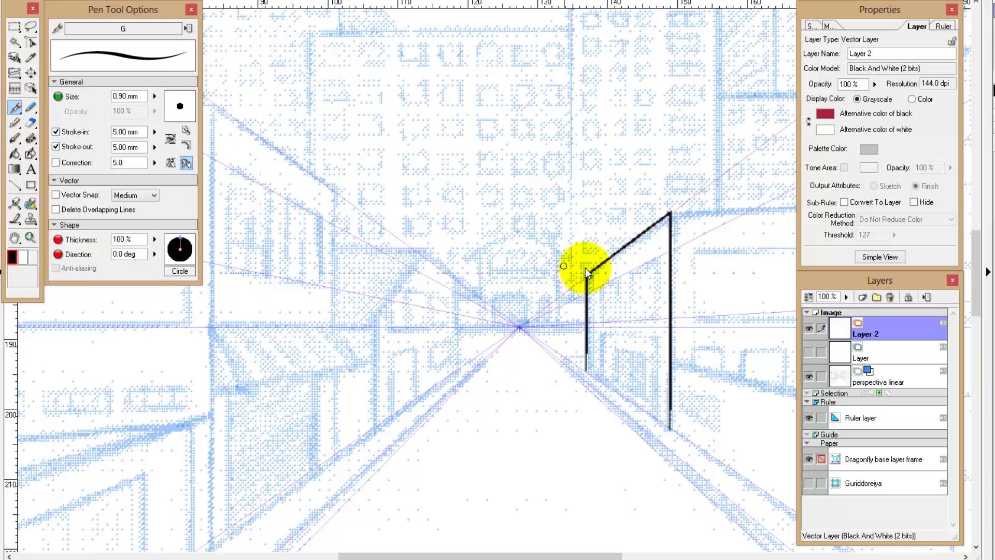
left_click_drag(605, 204, 456, 111)
left_click_drag(617, 120, 518, 122)
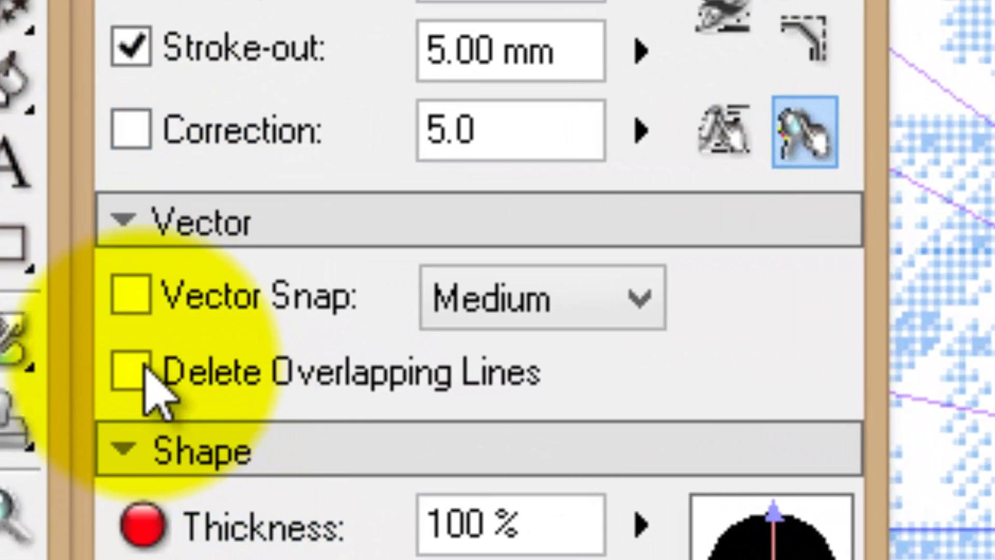
left_click(133, 296)
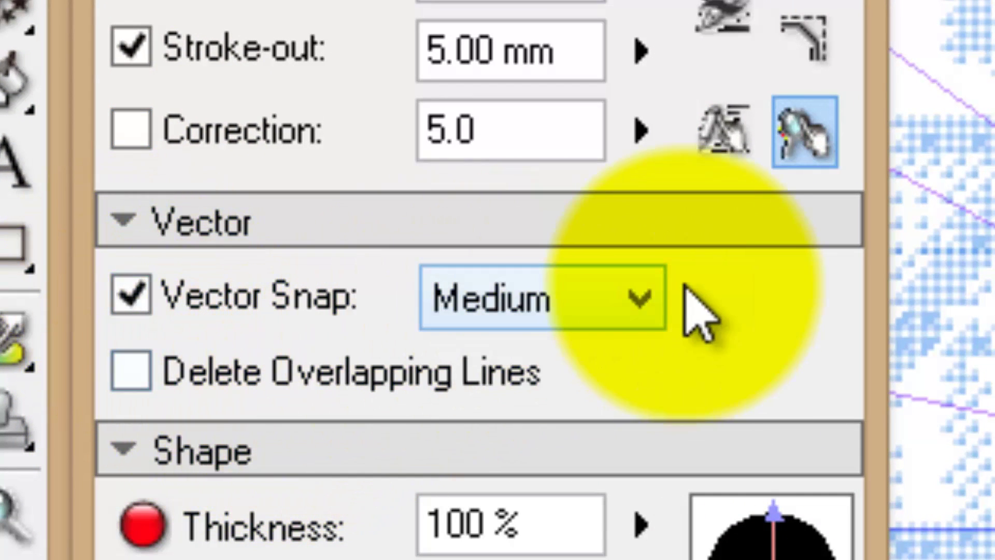
left_click(642, 308)
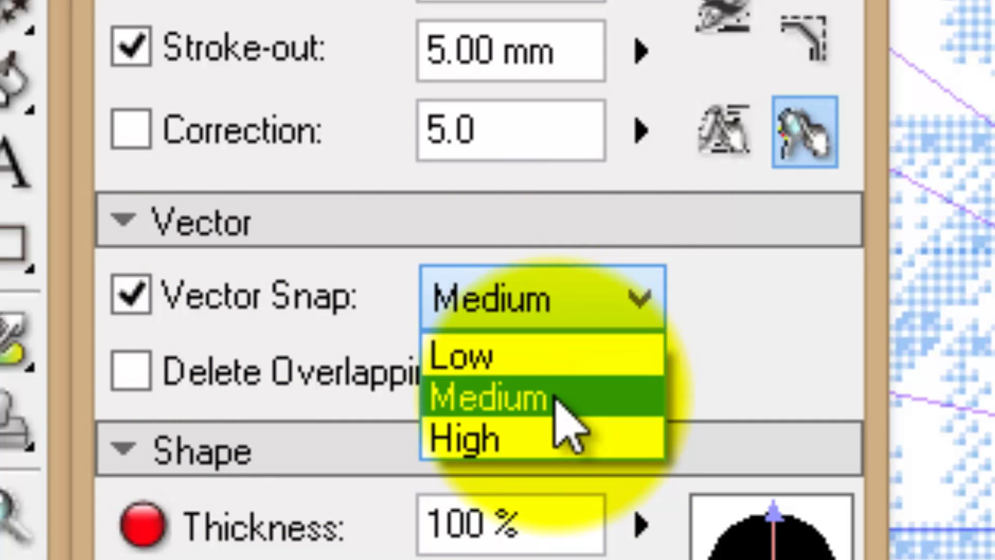
left_click(568, 357)
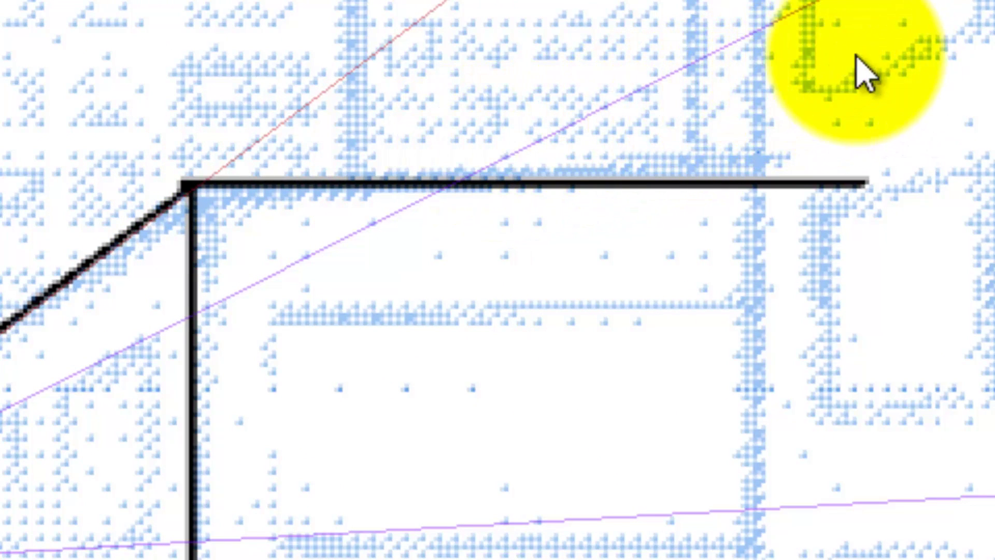
Fix the roof line's right corner, restore Medium snap, and ink the corner vertical
left_click(860, 179)
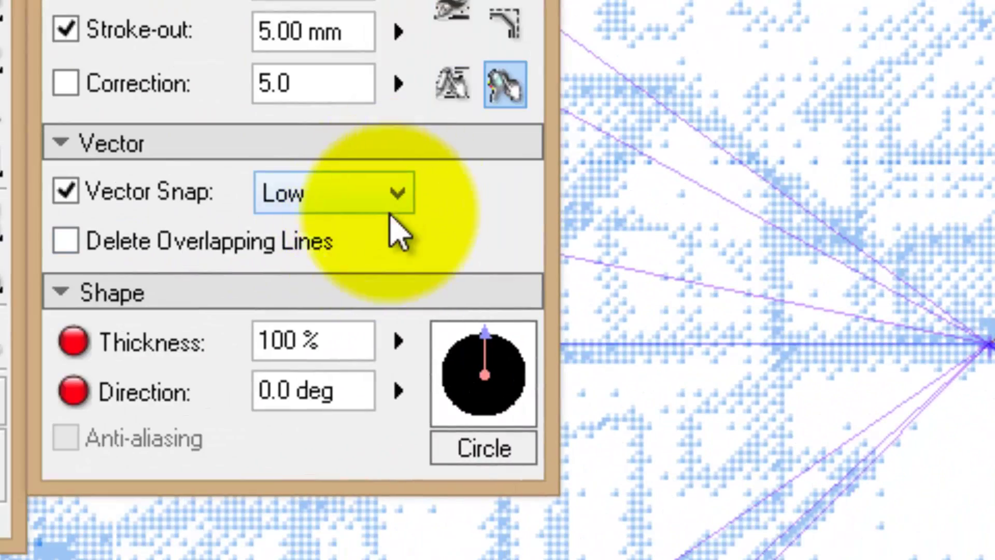
left_click(396, 194)
left_click(363, 258)
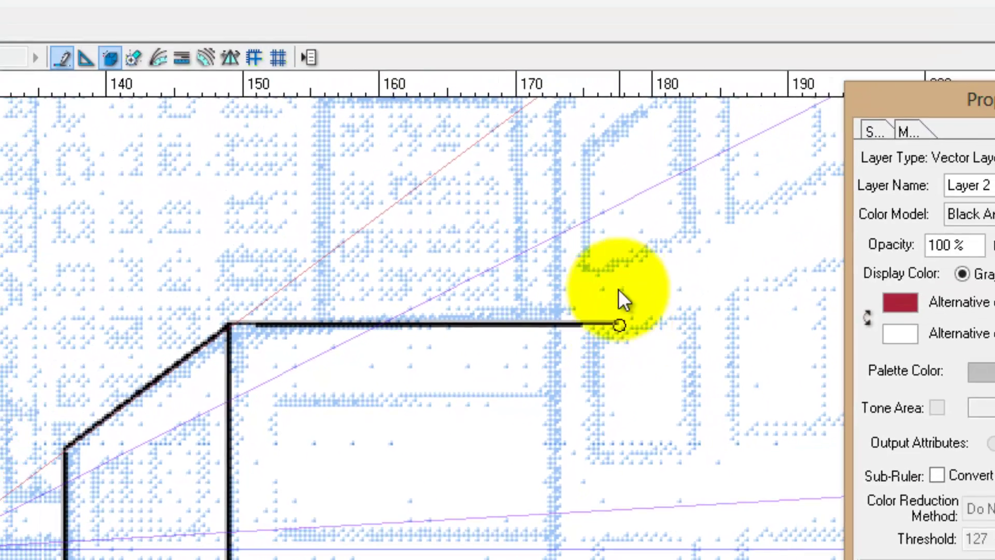
left_click_drag(632, 290, 632, 128)
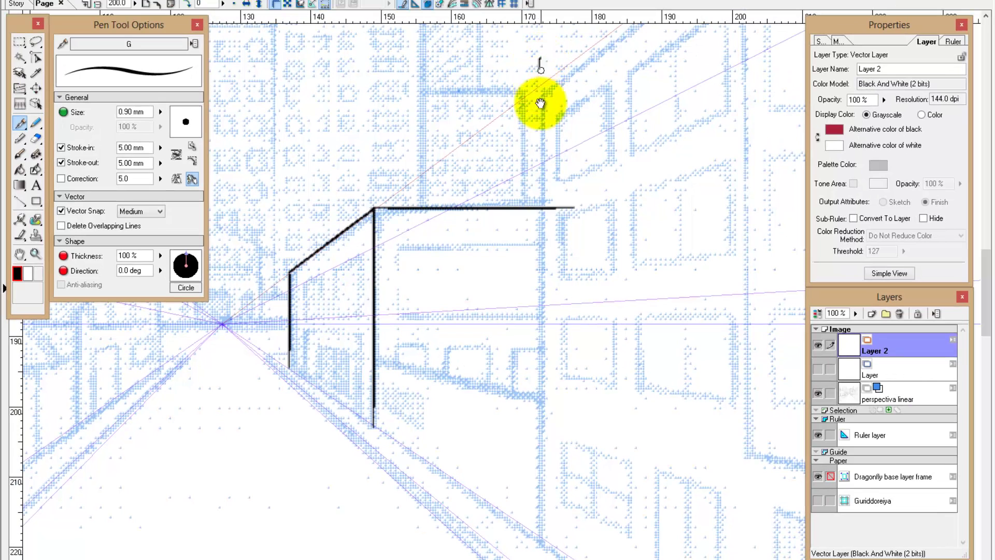
Extend the corner line far down and ink the left box's bottom edge along the perspective
left_click_drag(540, 103, 541, 475)
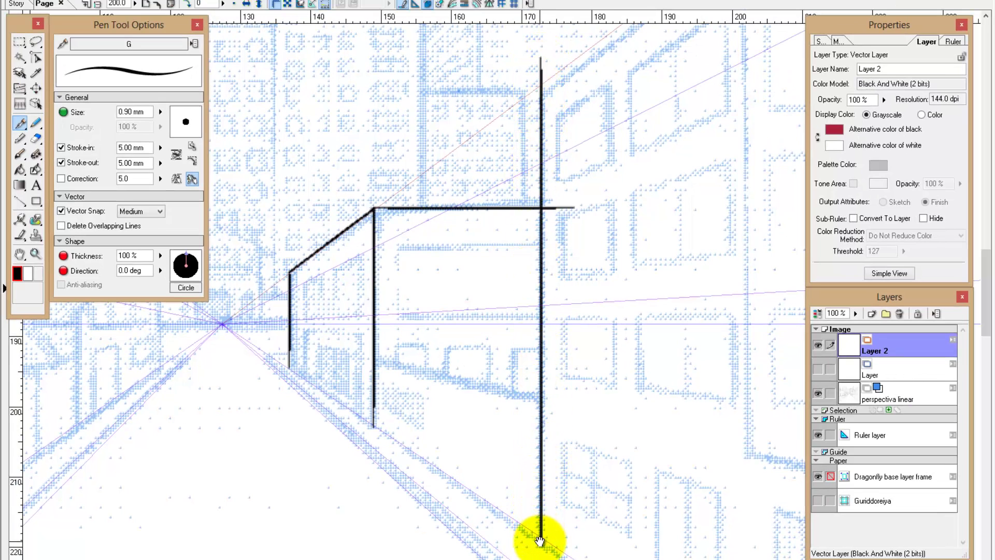
left_click_drag(518, 422, 460, 236)
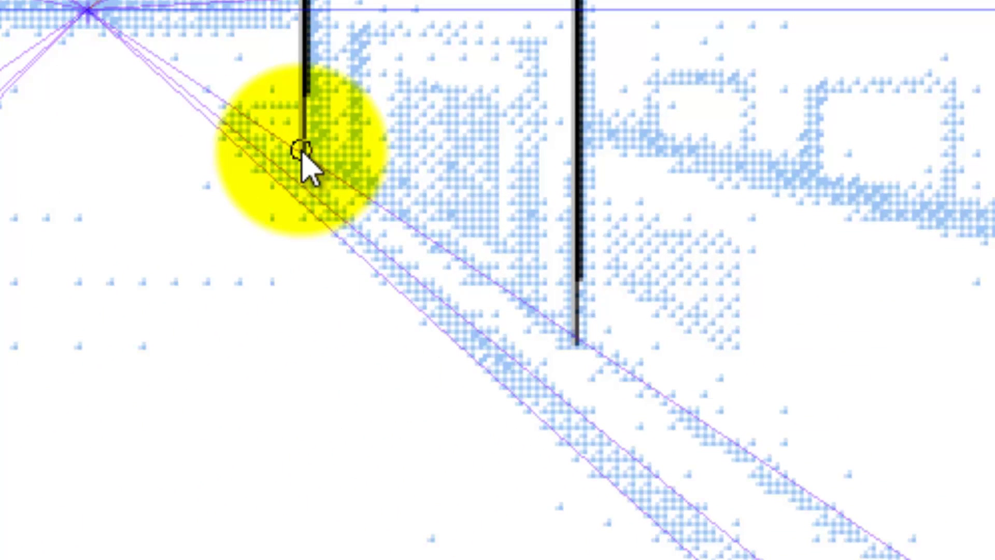
left_click(339, 173)
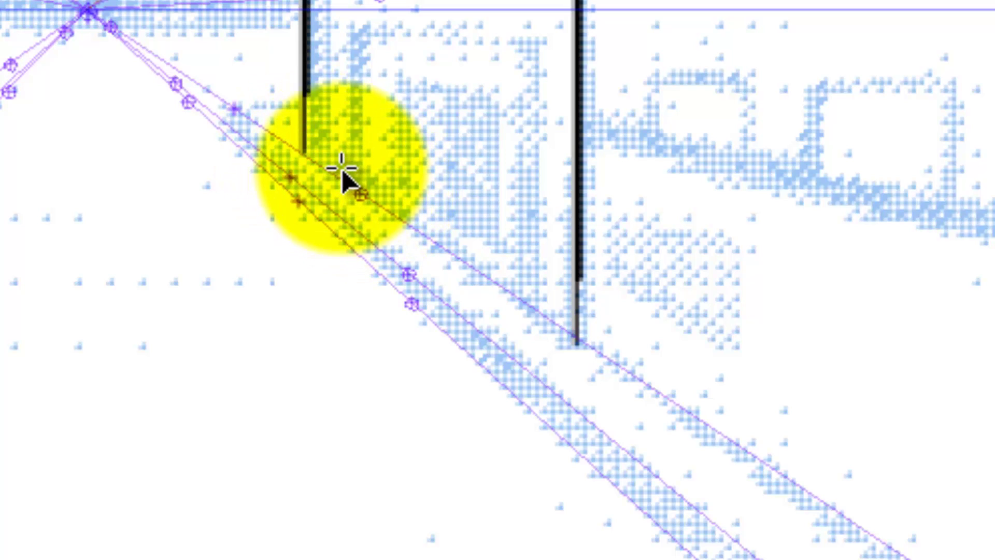
mouse_move(305, 154)
left_mouse_down()
mouse_move(388, 226)
mouse_move(600, 356)
left_mouse_up()
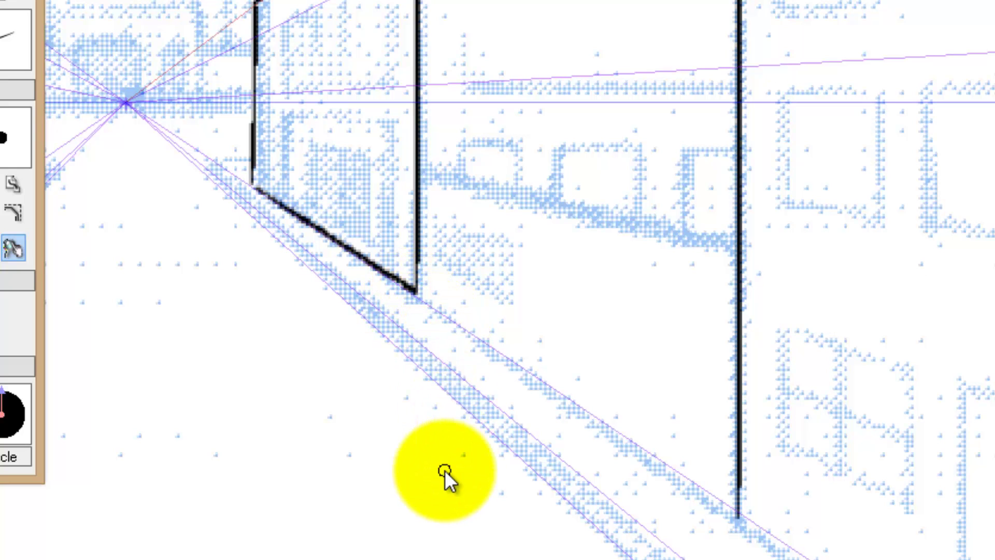
mouse_move(511, 222)
left_mouse_down()
mouse_move(502, 354)
mouse_move(433, 522)
mouse_move(431, 474)
left_mouse_up()
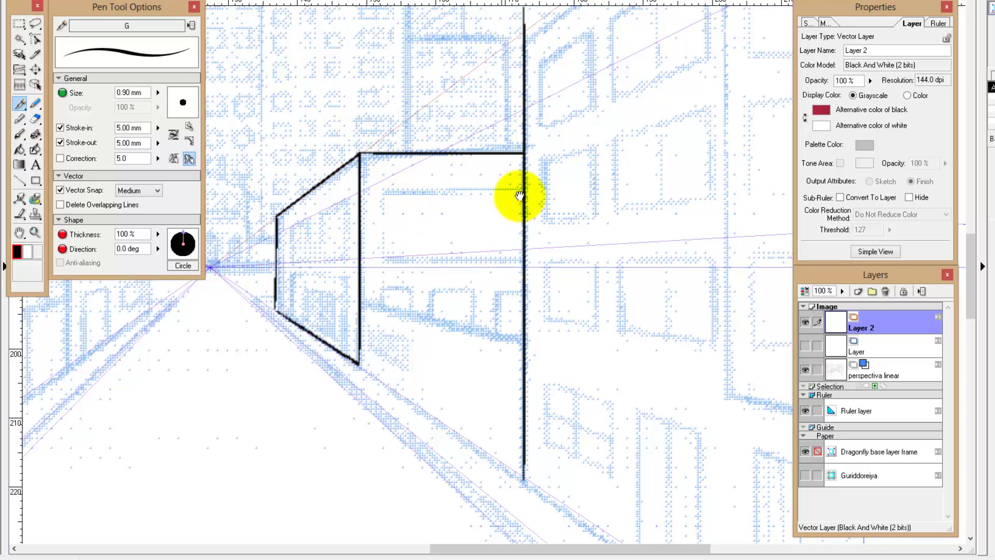
Ink the sloping roof edge up from the corner line and erase the overhanging ends
left_click_drag(456, 211, 433, 300)
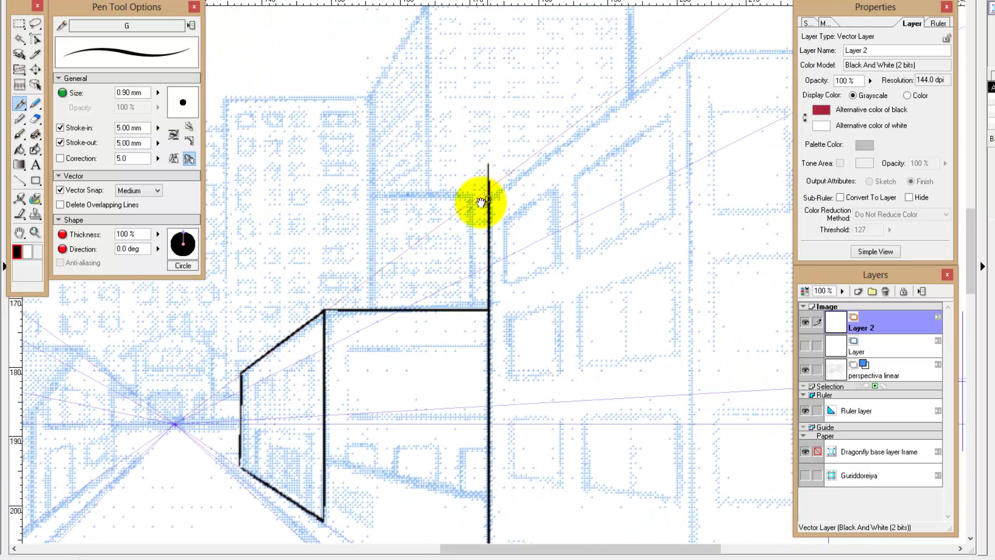
left_click_drag(472, 214, 701, 16)
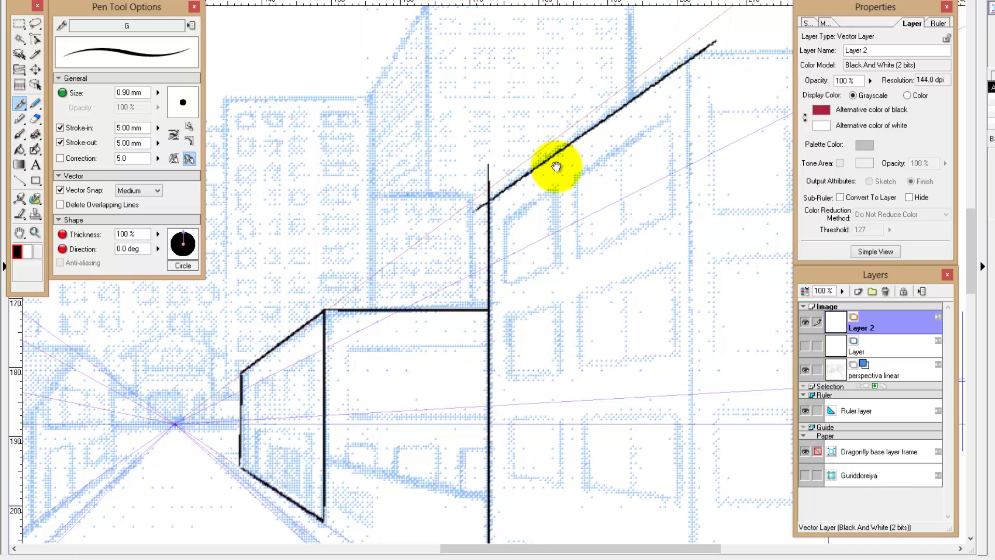
left_click_drag(502, 207, 514, 338)
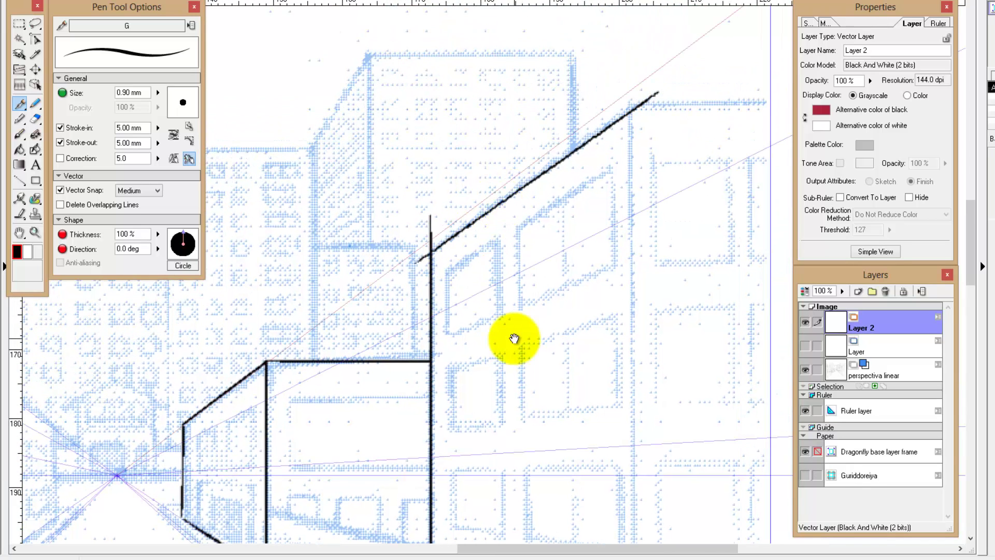
left_click_drag(432, 228, 421, 261)
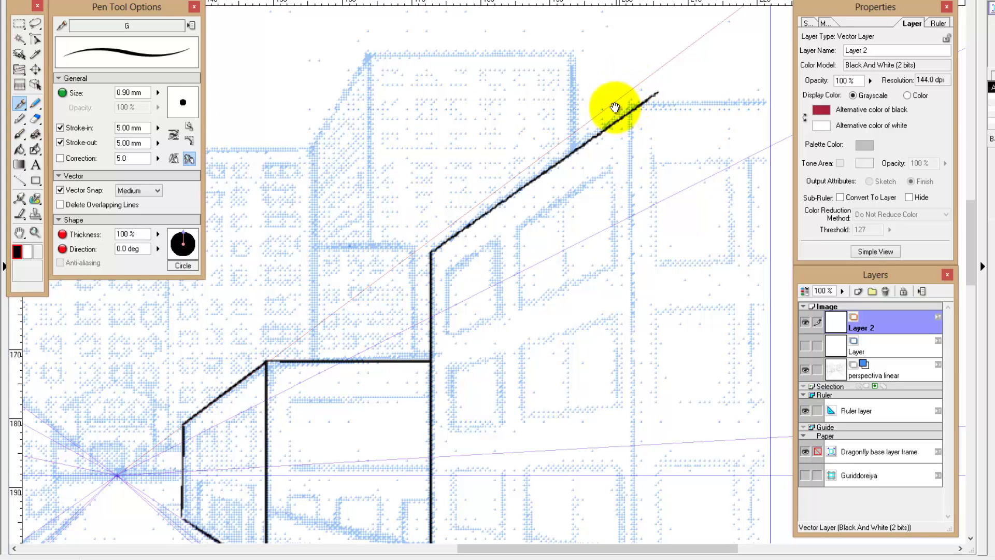
Add a horizontal top edge at the roof, trim it at the apex, and review the outline
left_click_drag(615, 107, 790, 108)
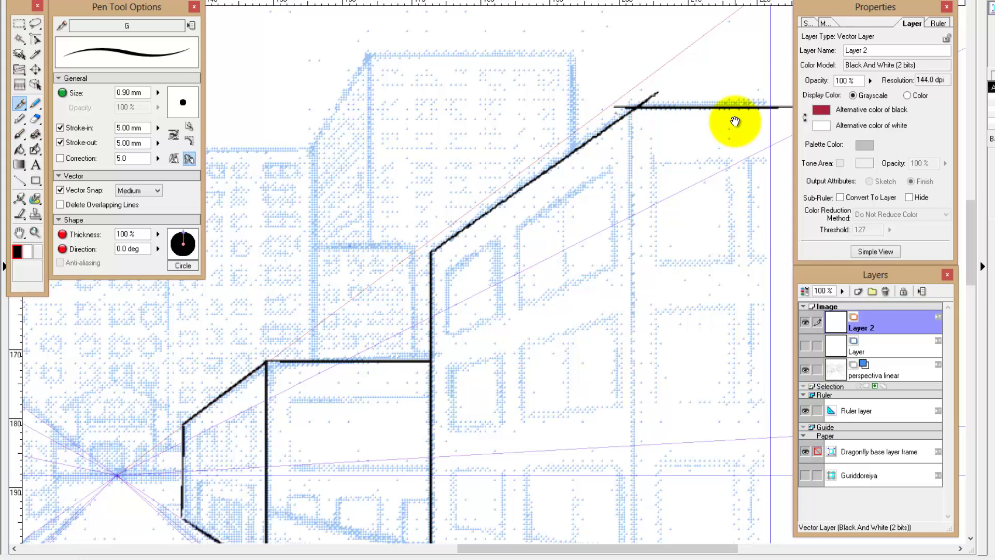
left_click(622, 107)
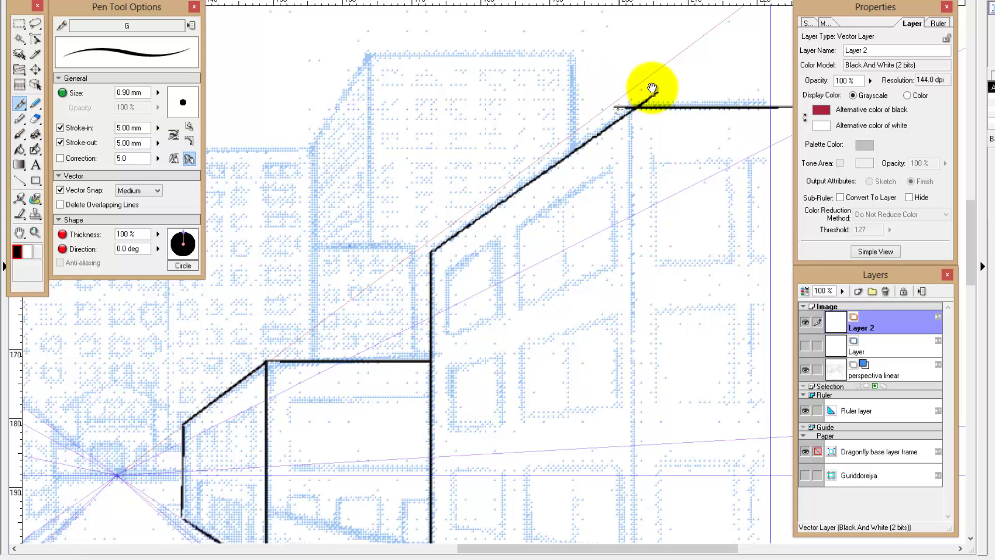
mouse_move(633, 182)
left_mouse_down()
mouse_move(564, 84)
mouse_move(509, 202)
mouse_move(599, 104)
mouse_move(578, 182)
mouse_move(631, 149)
mouse_move(602, 84)
mouse_move(584, 164)
mouse_move(459, 129)
left_mouse_up()
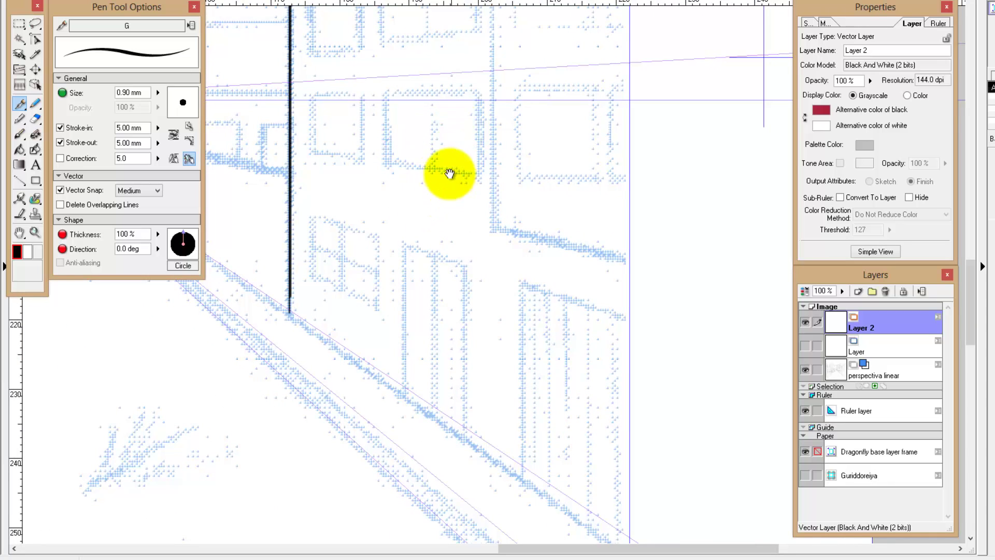
mouse_move(449, 171)
left_mouse_down()
mouse_move(446, 347)
mouse_move(468, 218)
left_mouse_up()
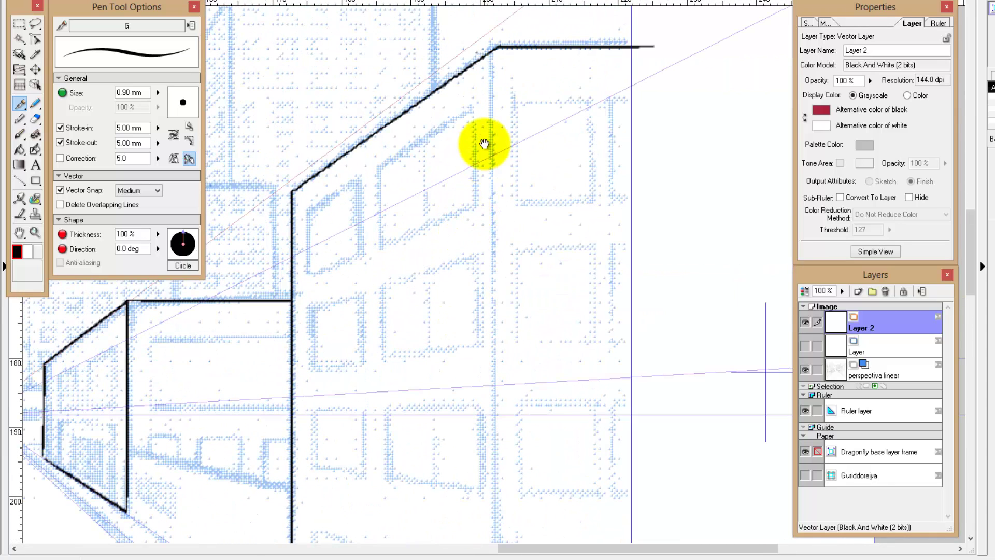
left_click_drag(431, 88, 483, 144)
left_click_drag(492, 278, 493, 158)
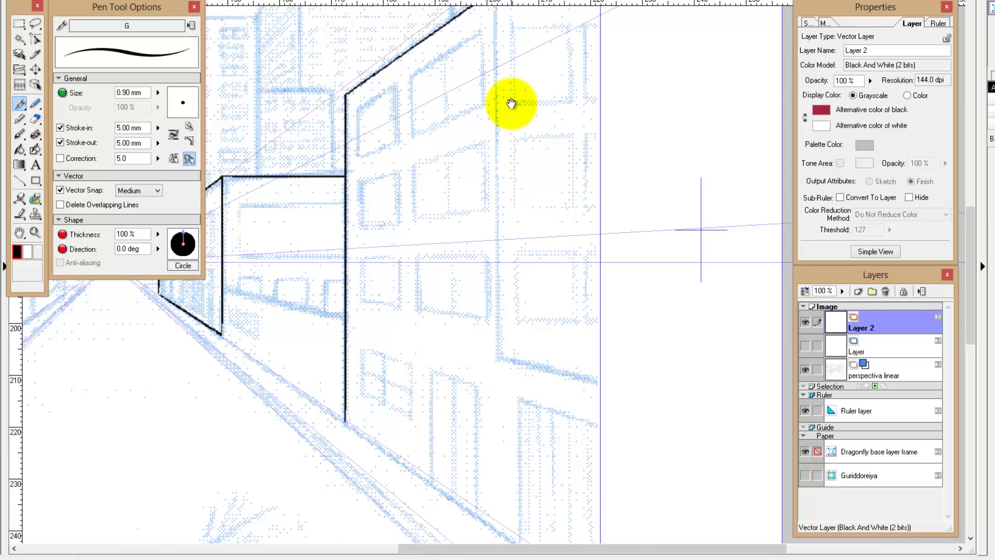
scroll(511, 104, "down", 1)
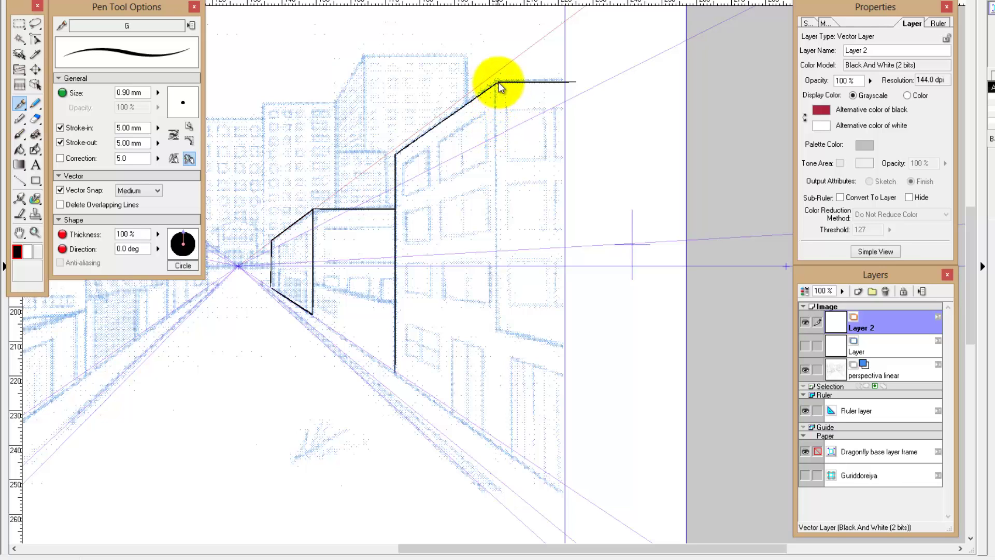
Ink the tall face's right vertical and bottom diagonal, trim overshoots, and add a short vertical
left_click_drag(499, 84, 499, 168)
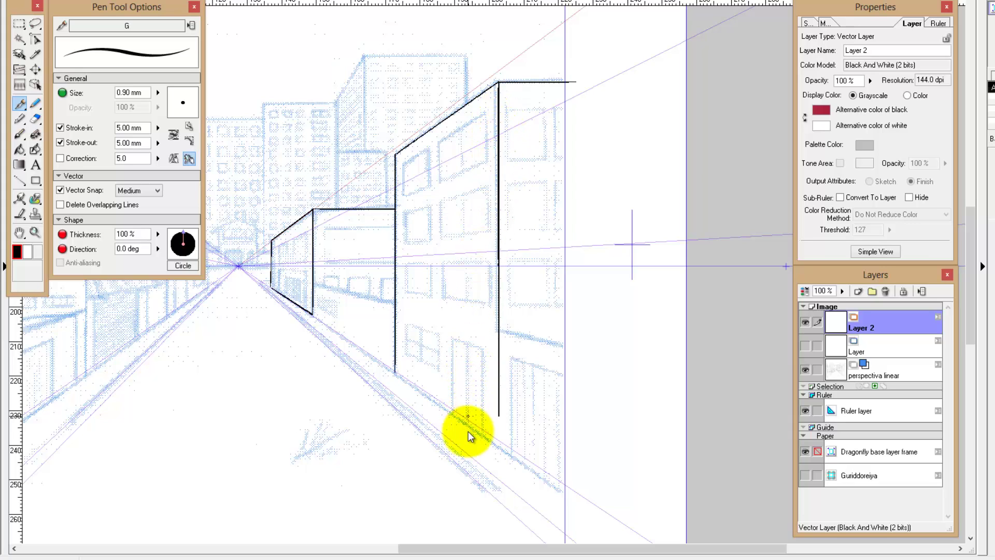
left_click_drag(469, 459, 469, 461)
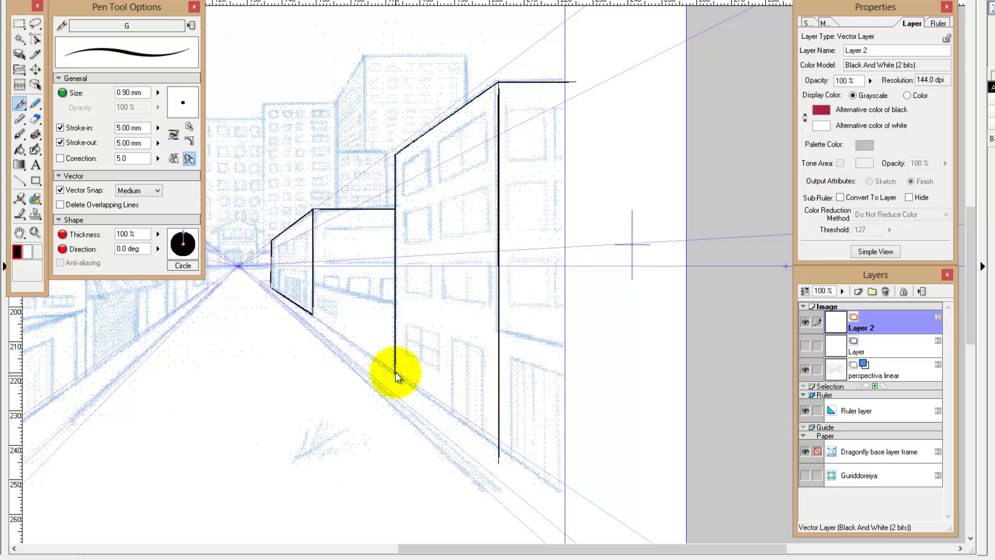
left_click_drag(396, 372, 523, 463)
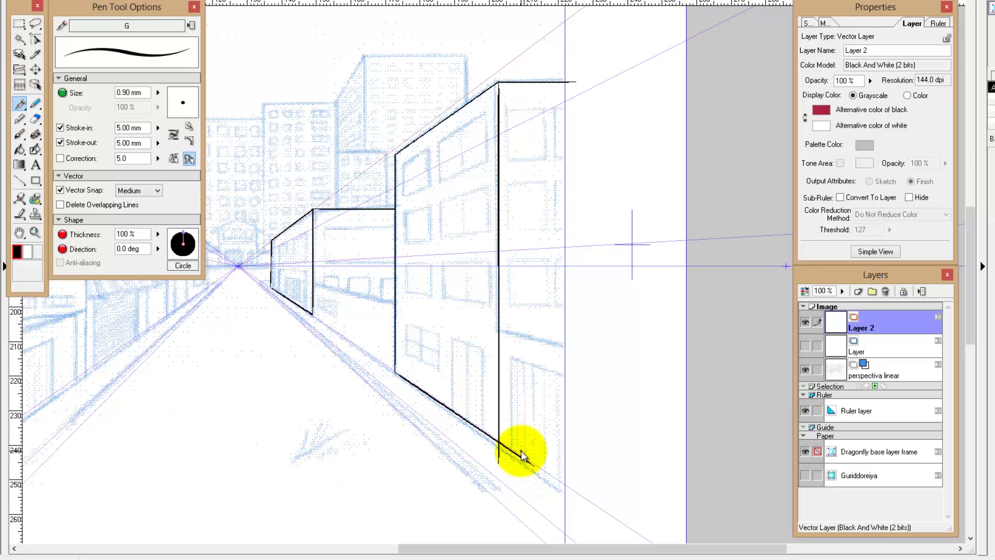
left_click_drag(506, 444, 493, 460)
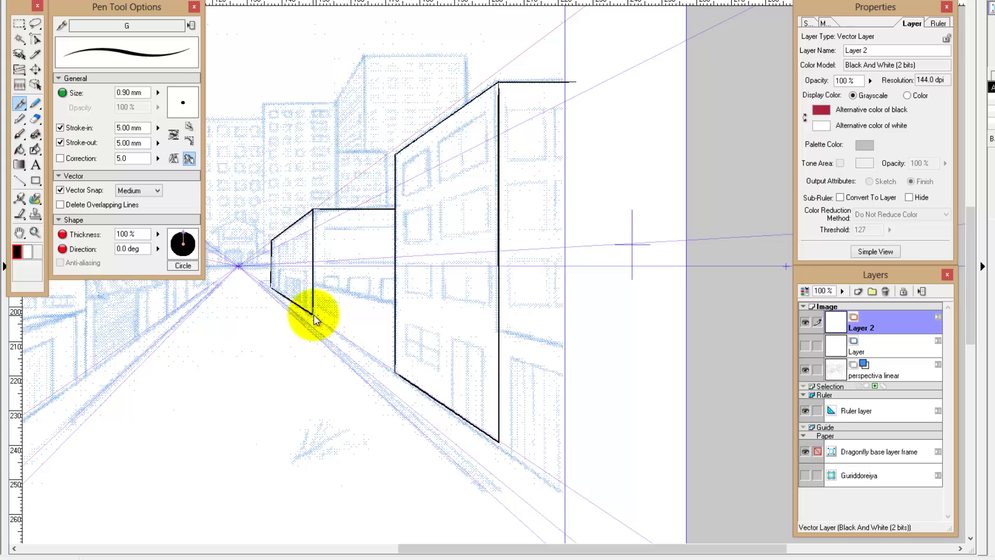
left_click_drag(325, 314, 321, 292)
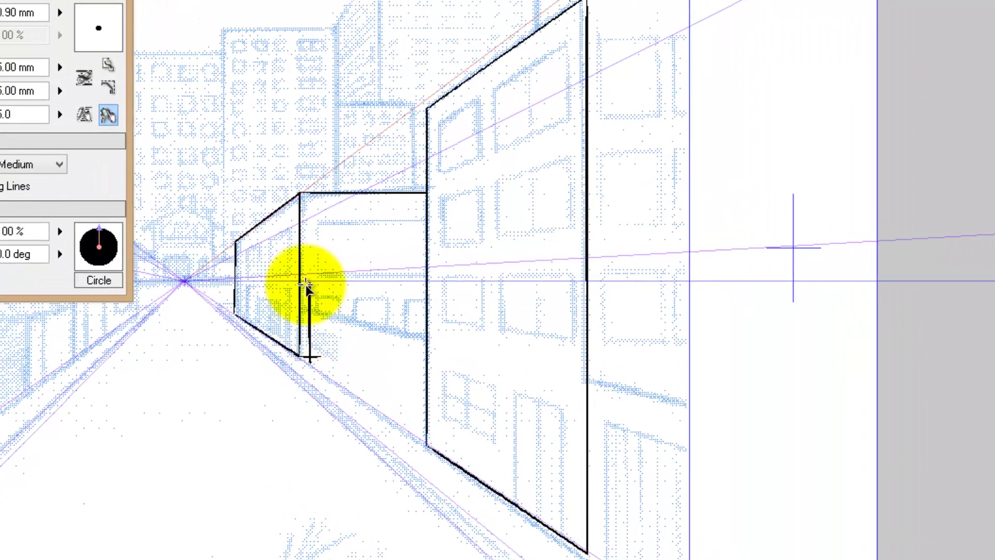
left_click_drag(310, 282, 310, 353)
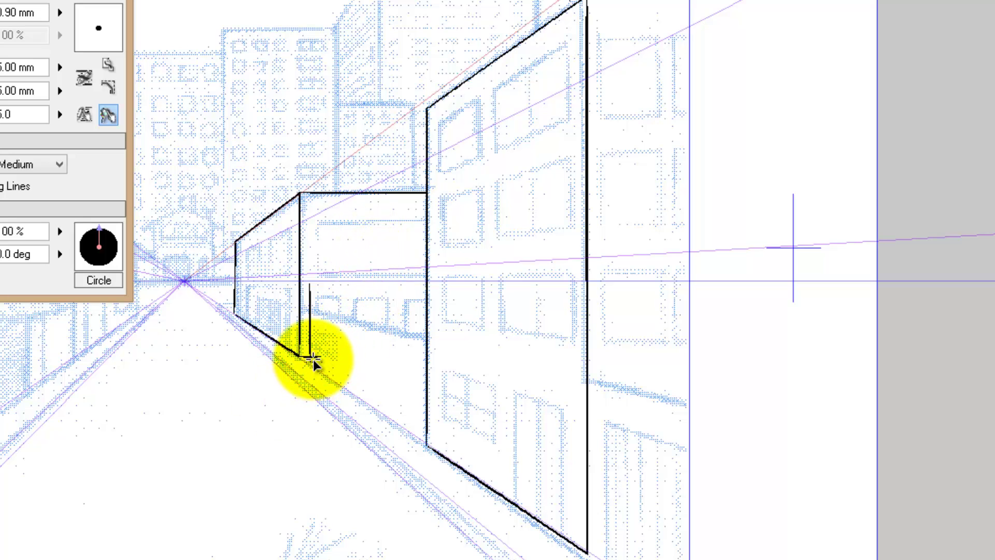
Close the small box with a short bottom edge, undoing a stray horizontal stroke
key("ctrl")
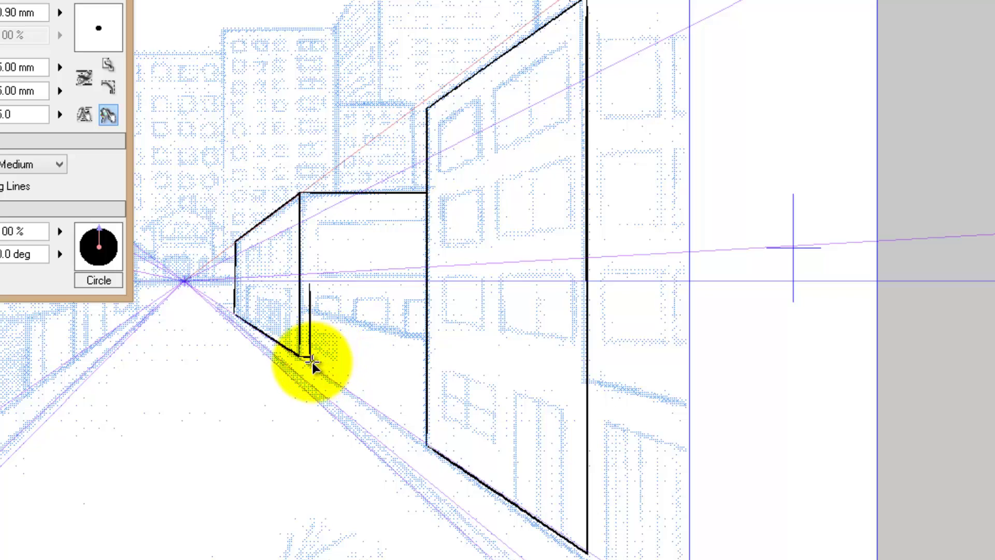
left_click_drag(301, 358, 310, 357)
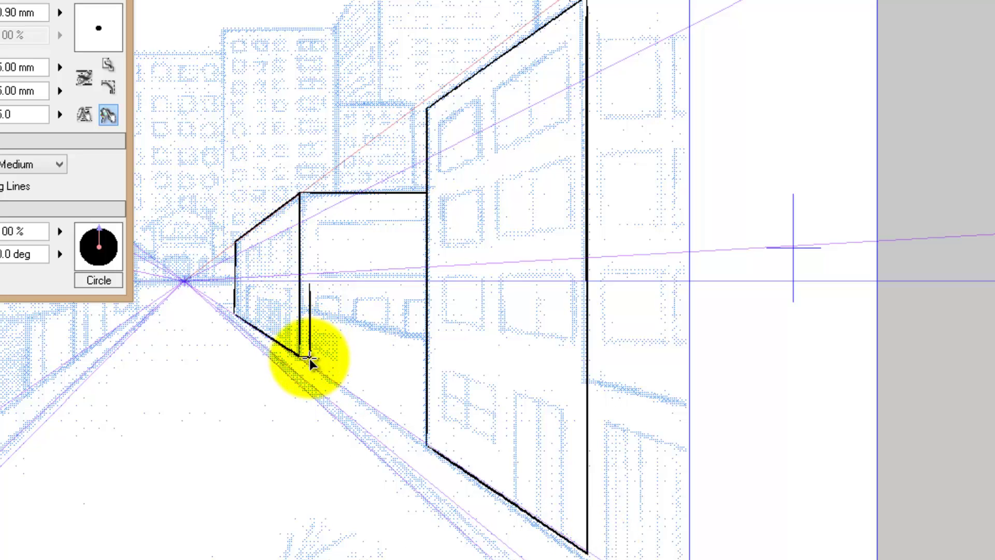
left_click_drag(310, 358, 371, 386)
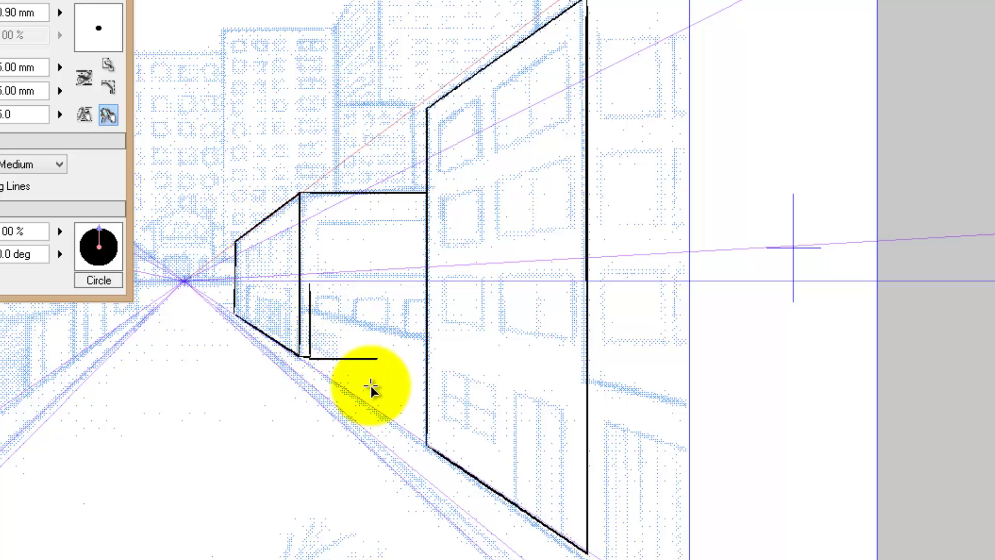
key("ctrl+z")
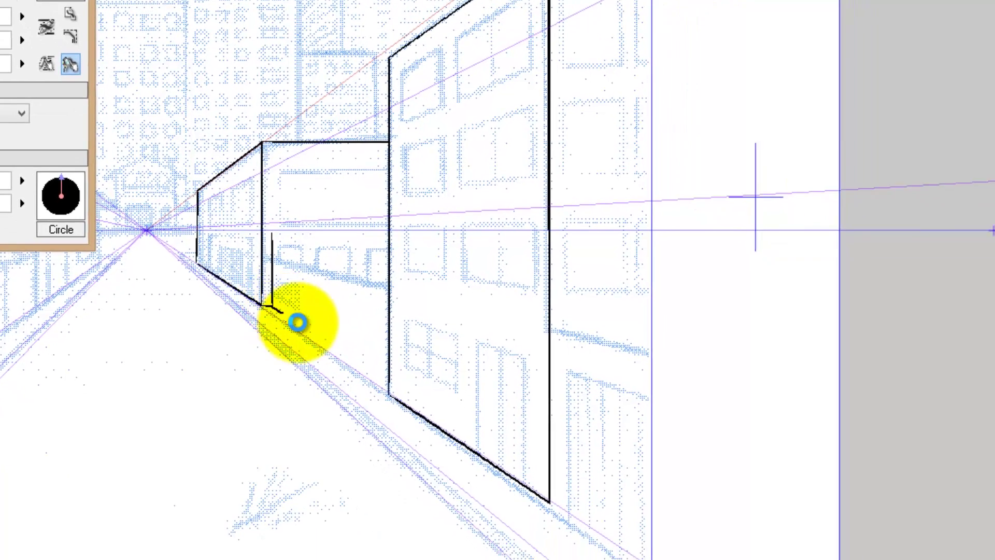
Ink the street edge along the perspective guide and a vertical corner line up from the ground
left_click_drag(308, 355, 674, 518)
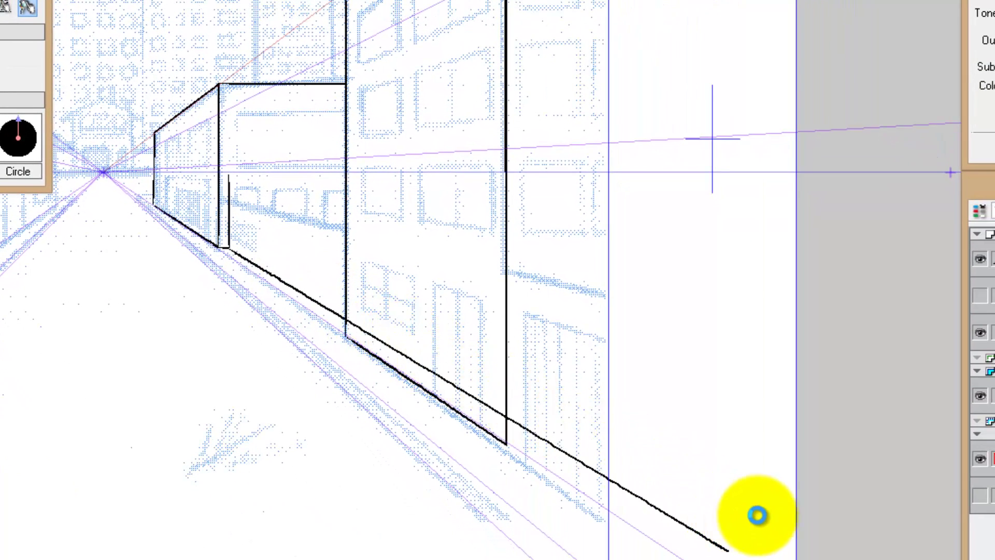
left_click_drag(505, 445, 597, 417)
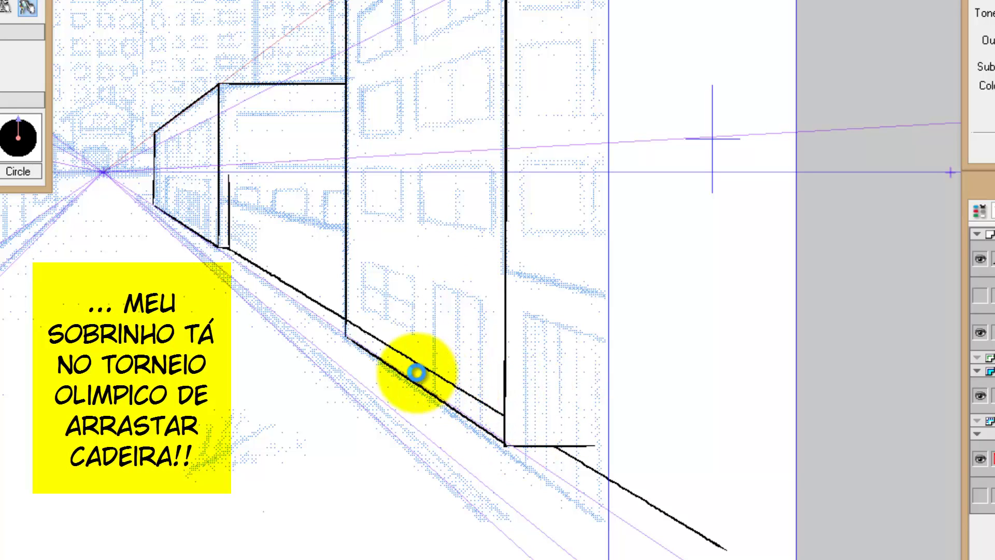
key("ctrl+z")
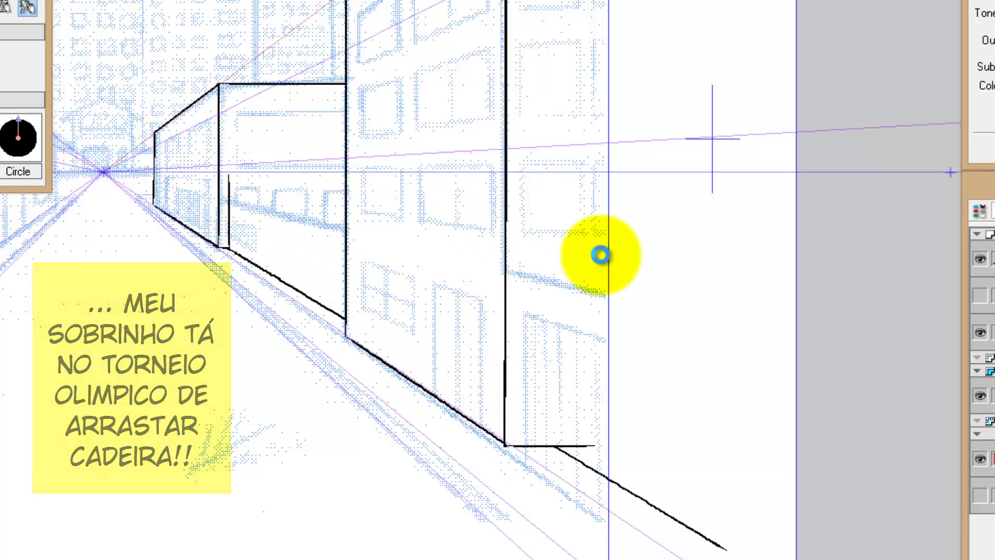
left_click(589, 456)
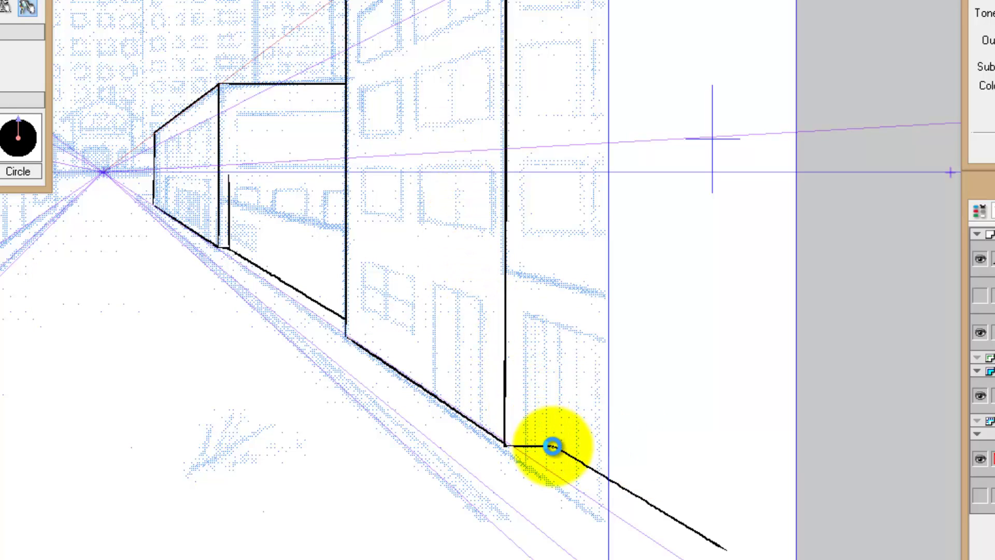
left_click_drag(553, 446, 551, 205)
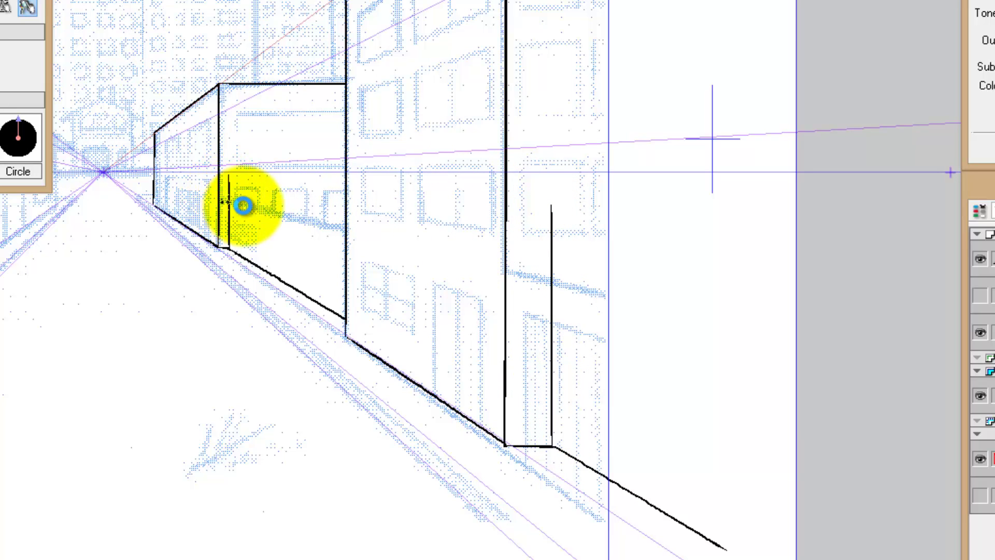
Ink a perspective line across the building faces and trim it back at the vertical edges
key("o")
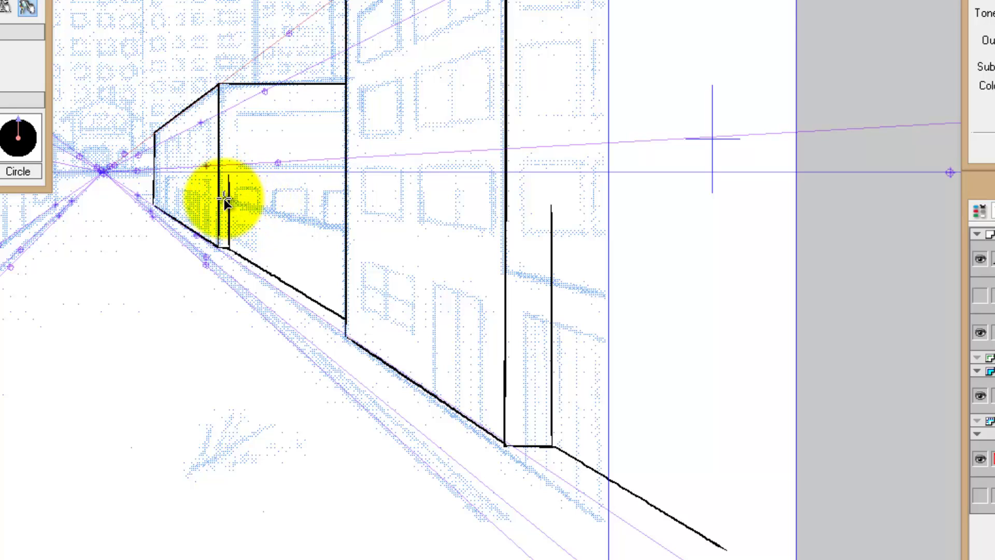
left_click(228, 201)
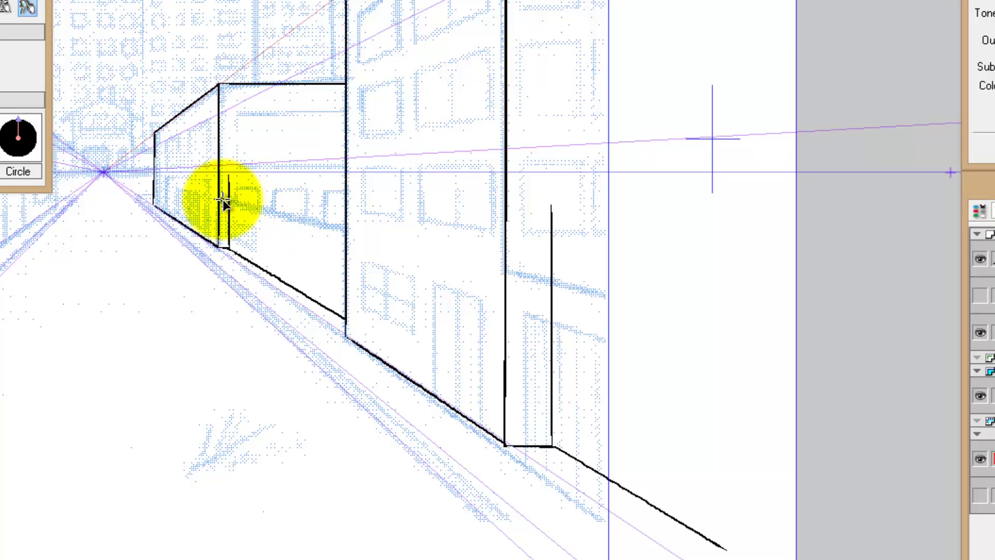
left_click_drag(224, 201, 658, 347)
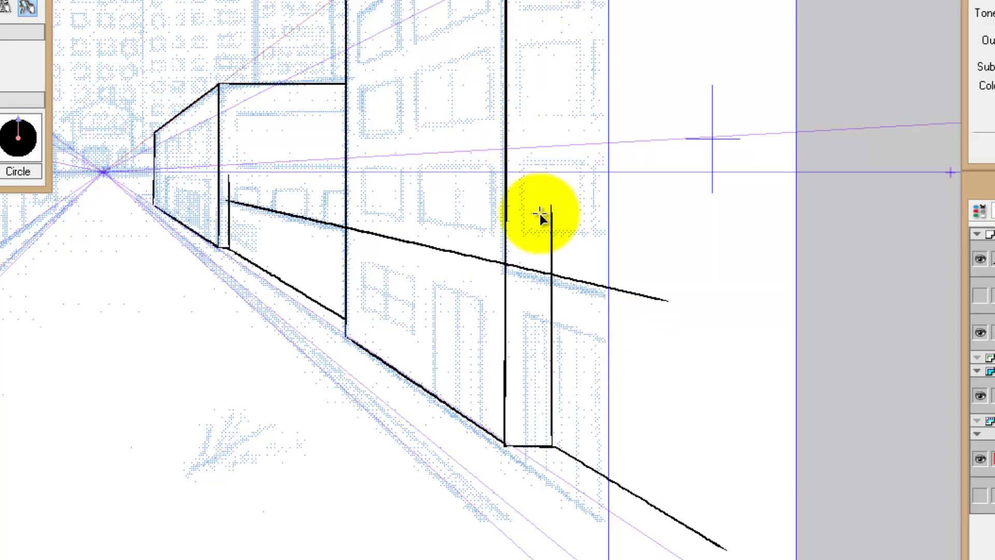
left_click(551, 248)
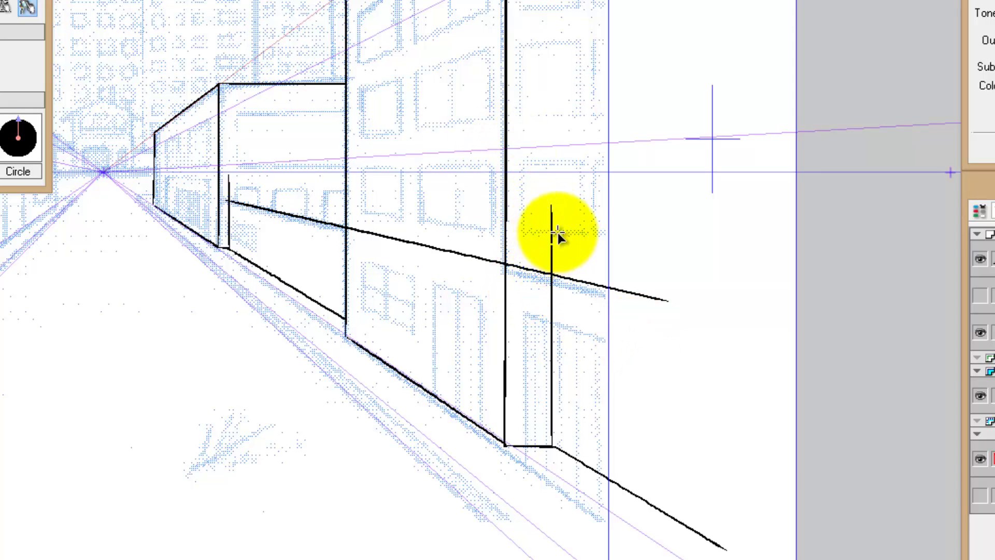
left_click(529, 266)
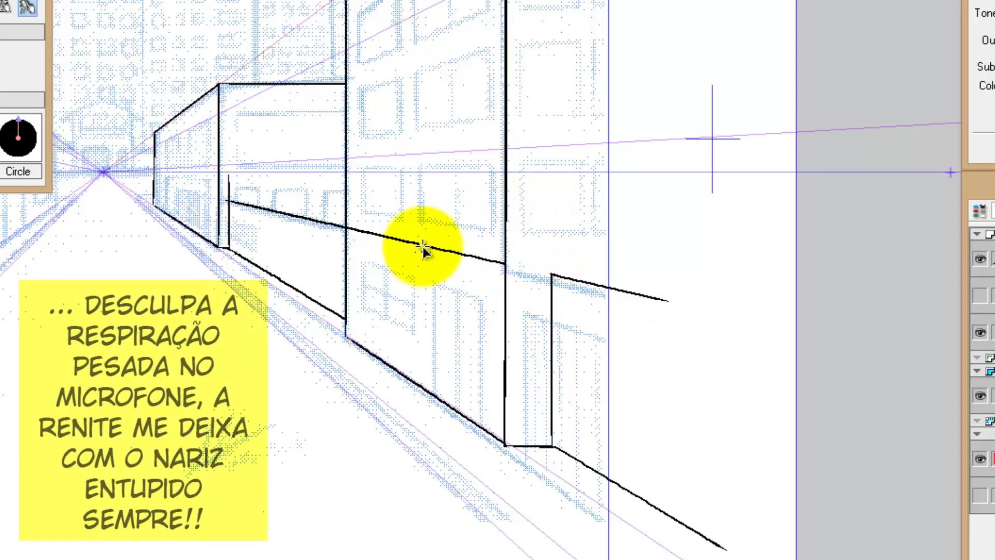
left_click(424, 244)
left_click(229, 187)
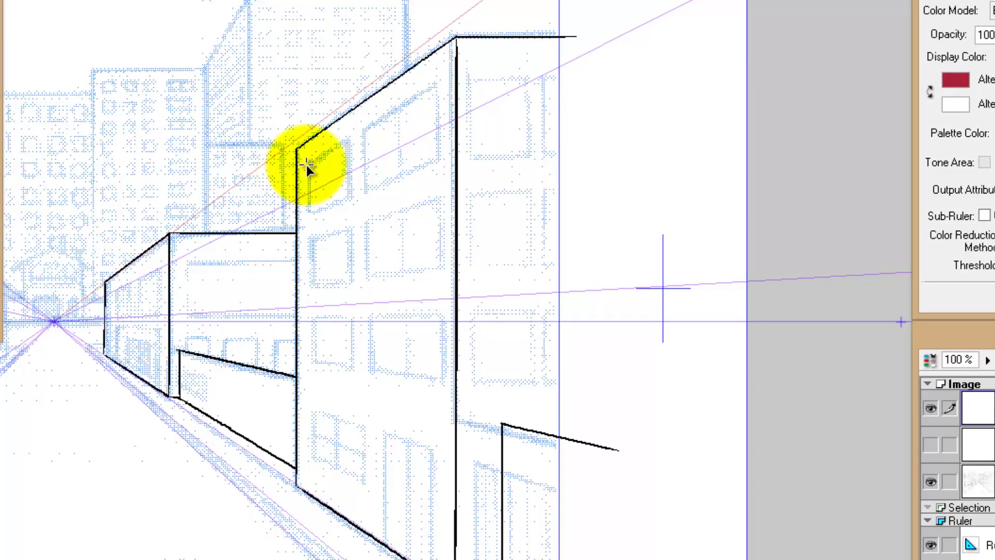
Ink the sloping ledge line, a short vertical and a rightward ledge, then trim the stubs
mouse_move(297, 175)
left_mouse_down()
mouse_move(344, 136)
mouse_move(304, 170)
mouse_move(473, 64)
mouse_move(457, 83)
mouse_move(608, 78)
left_mouse_up()
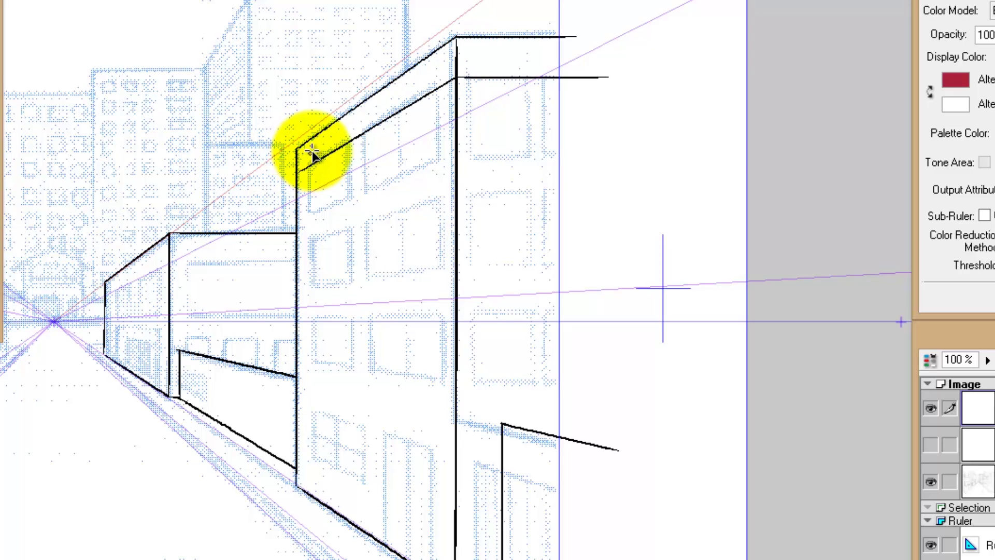
mouse_move(309, 153)
left_mouse_down()
mouse_move(308, 230)
mouse_move(473, 141)
left_mouse_up()
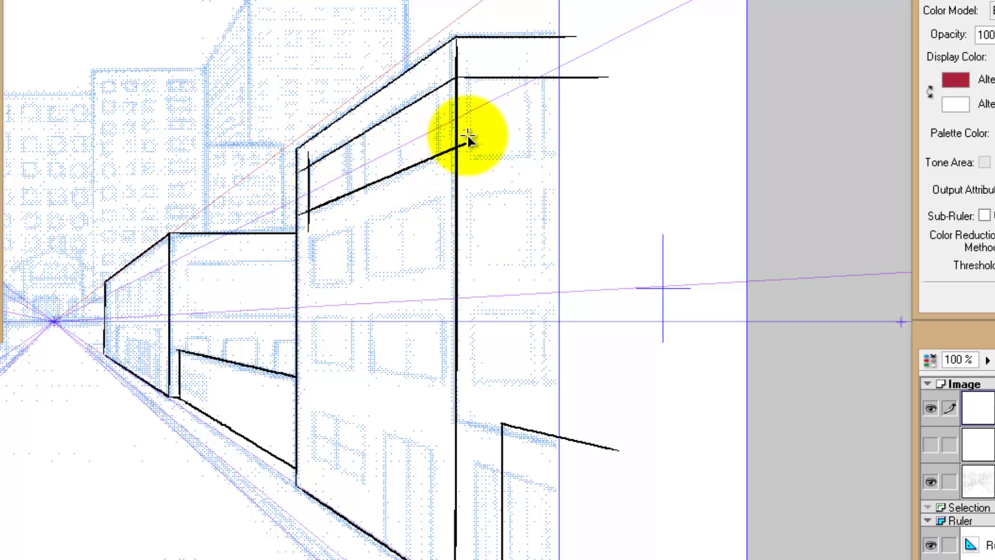
left_click_drag(458, 148, 591, 124)
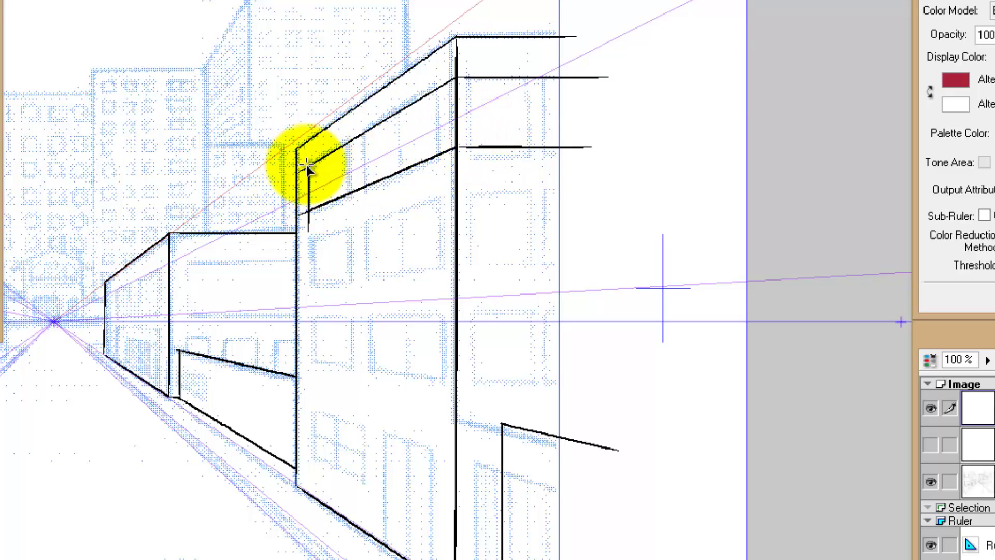
left_click(304, 214)
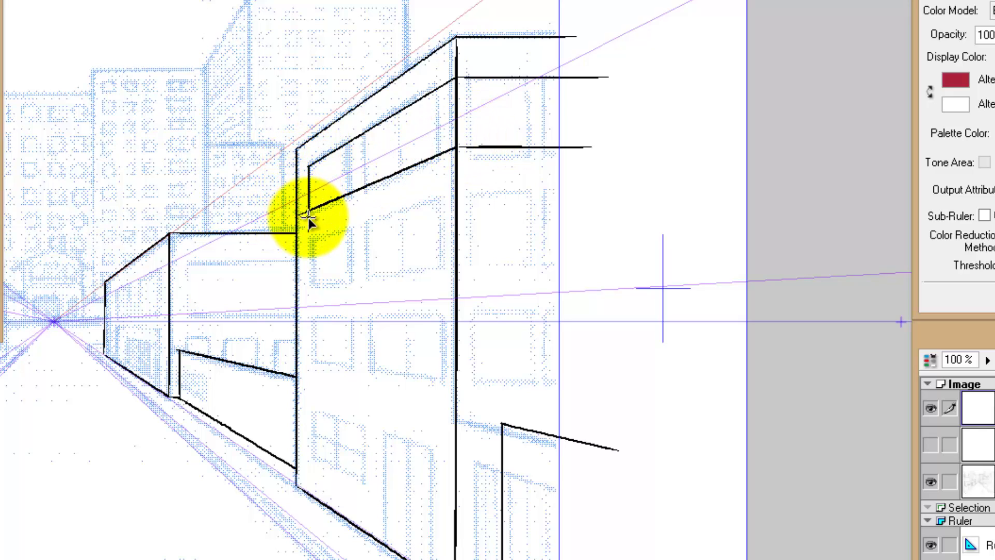
left_click(309, 222)
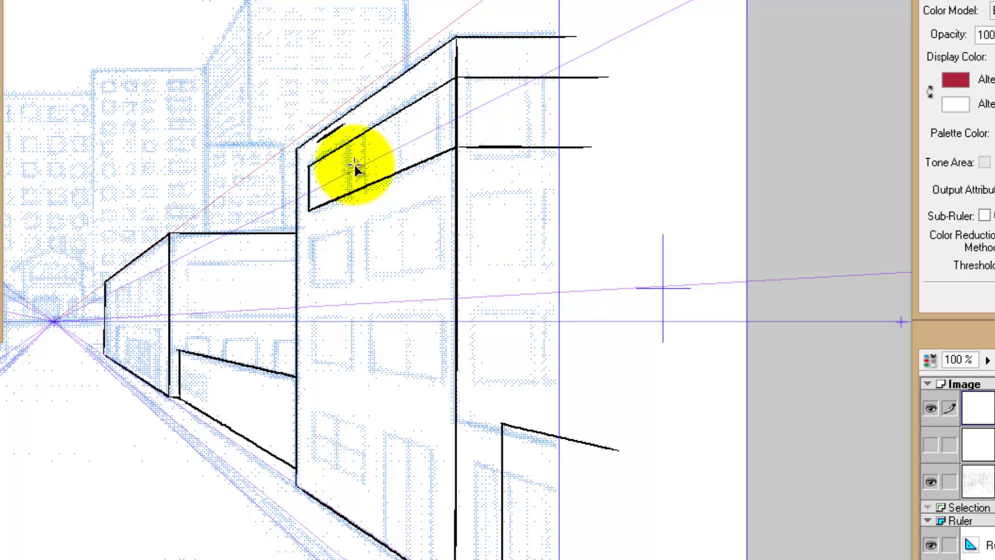
Ink five vertical lines across the upper band and the building's right face
left_click_drag(347, 128, 347, 233)
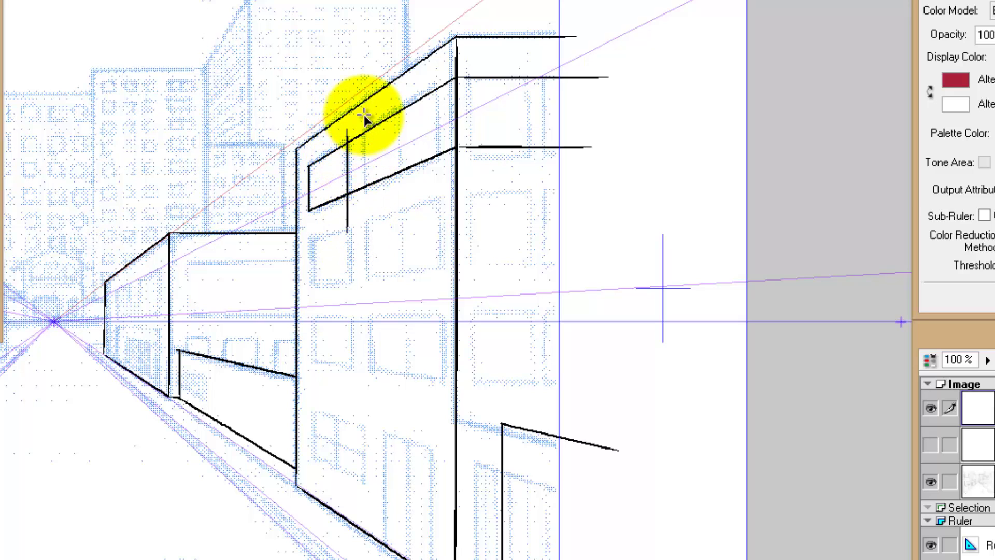
left_click_drag(363, 114, 362, 223)
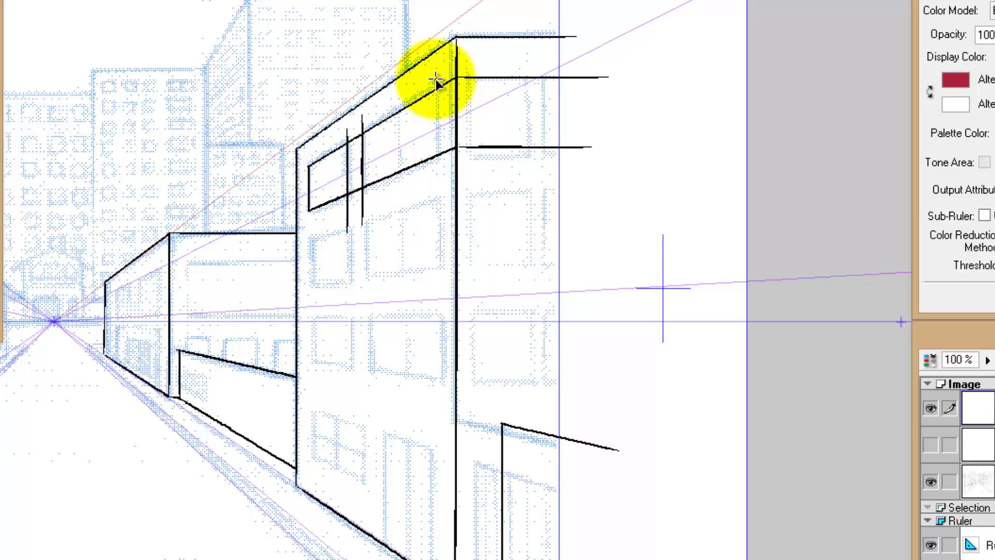
left_click_drag(434, 75, 434, 203)
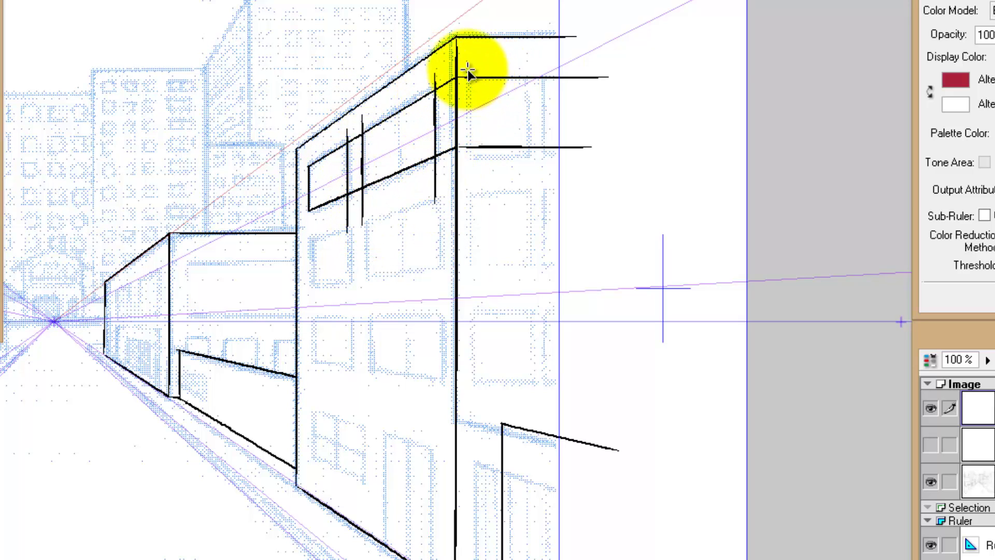
left_click_drag(477, 70, 476, 182)
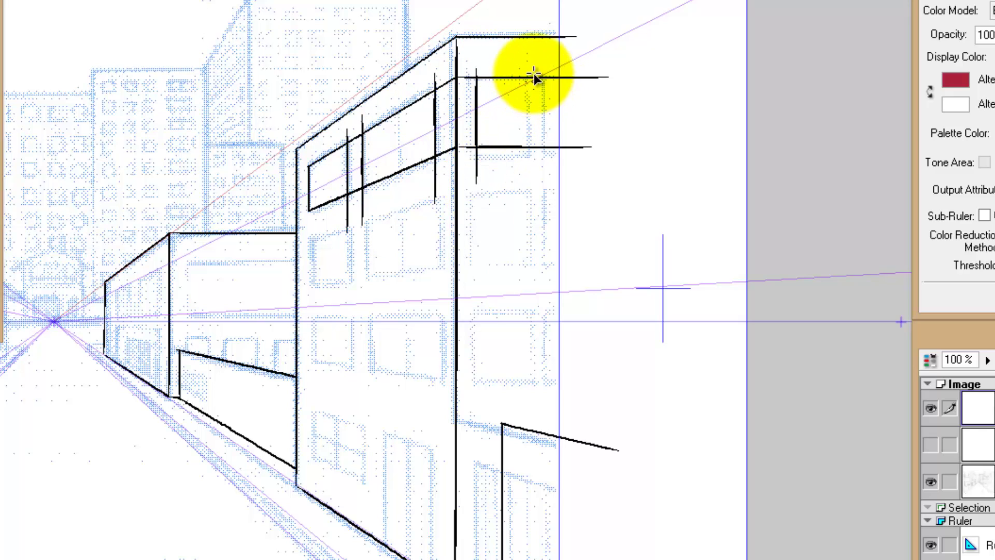
left_click_drag(536, 66, 537, 184)
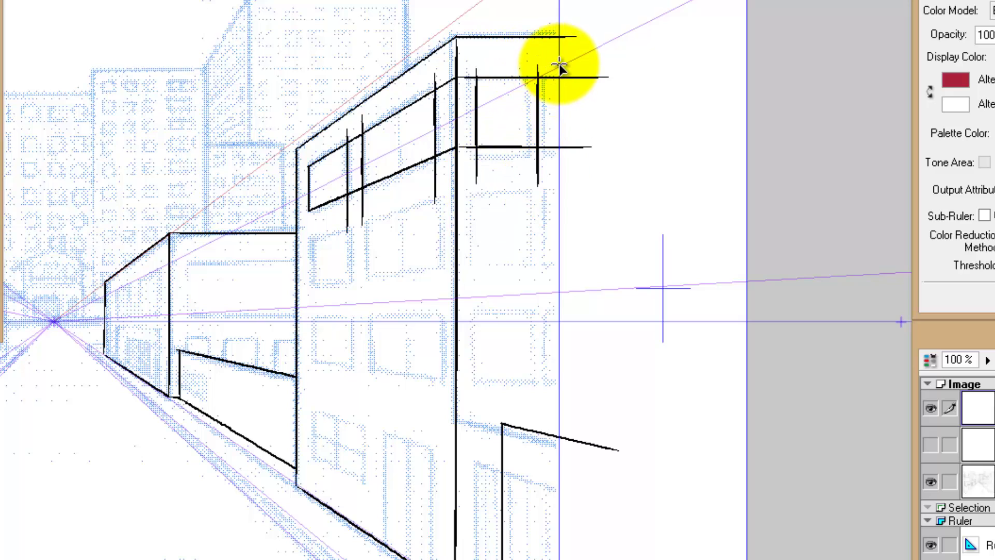
Trim the verticals and top line to intersections, leaving a clean square window below the roof
key("ctrl")
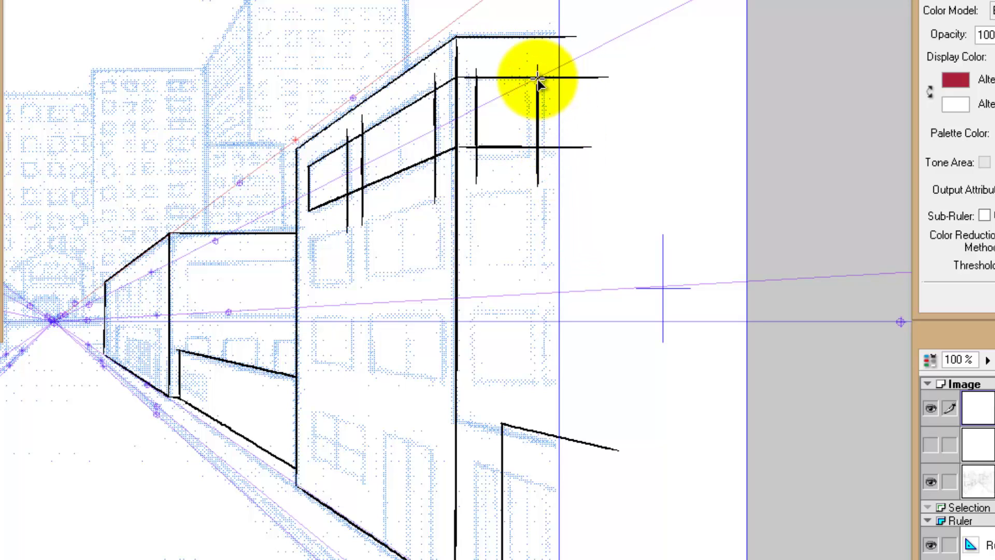
left_click(538, 167)
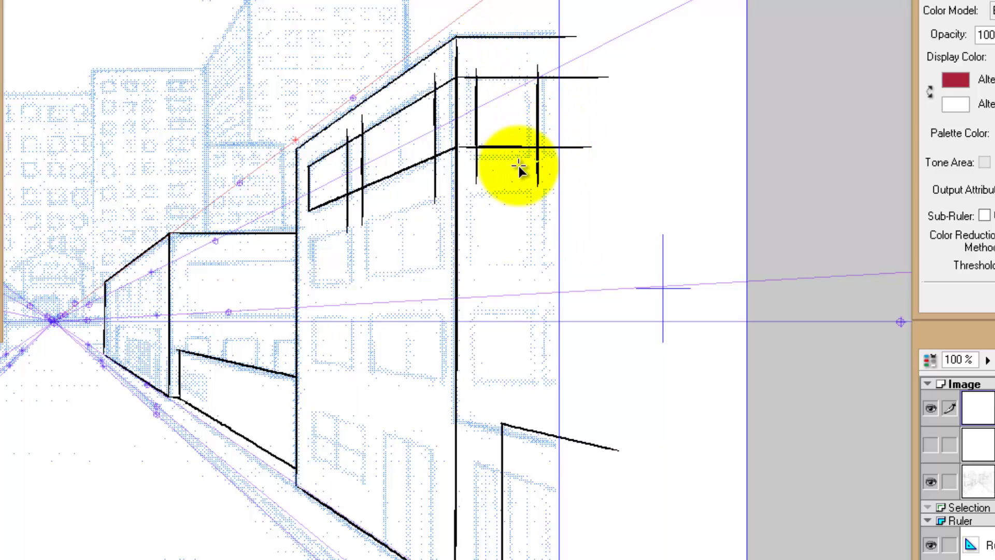
left_click(475, 153)
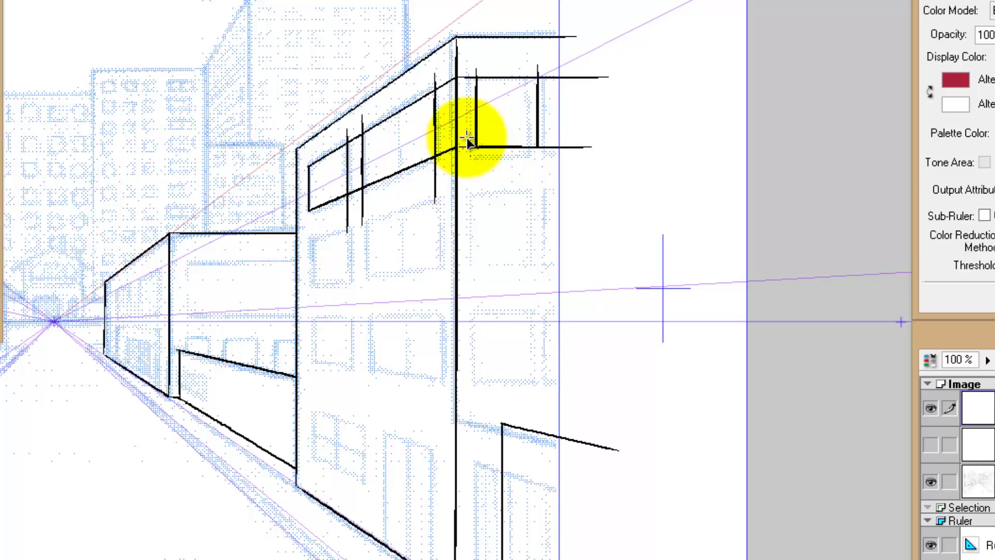
left_click(472, 150)
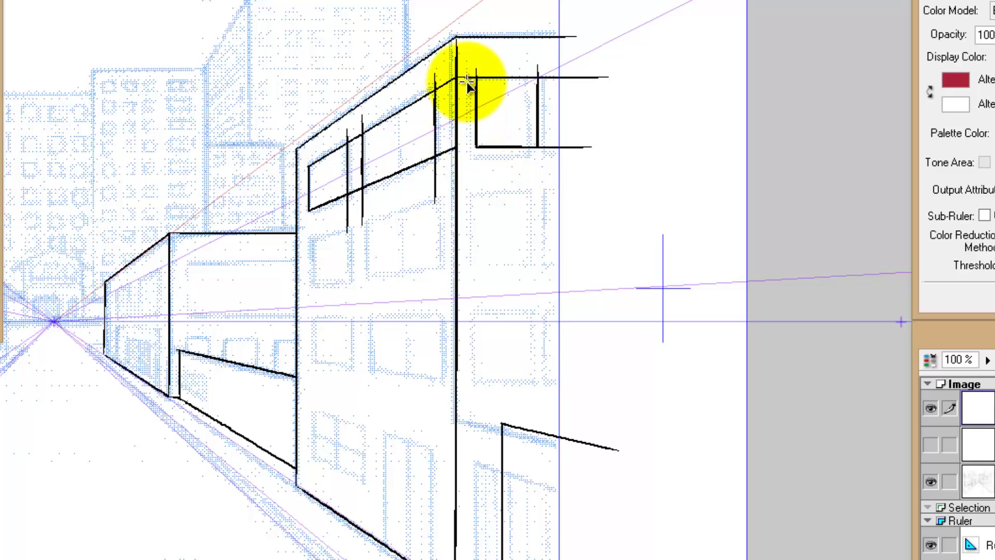
left_click(472, 75)
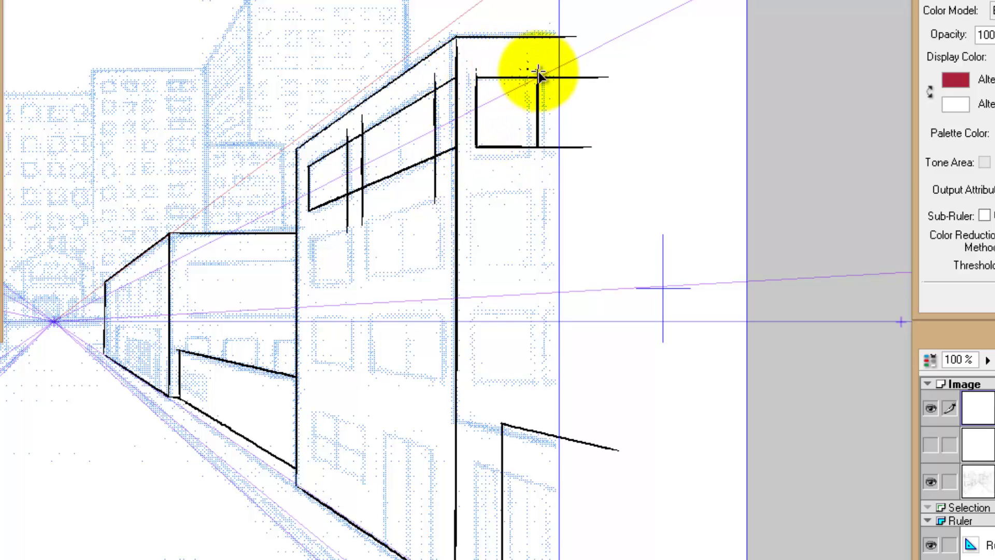
left_click(551, 148)
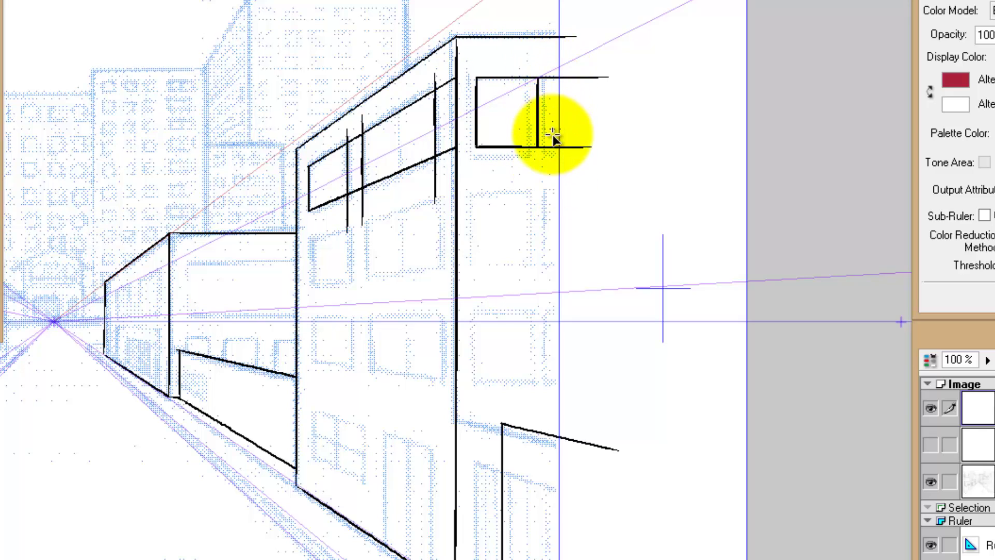
left_click(552, 80)
left_click(570, 147)
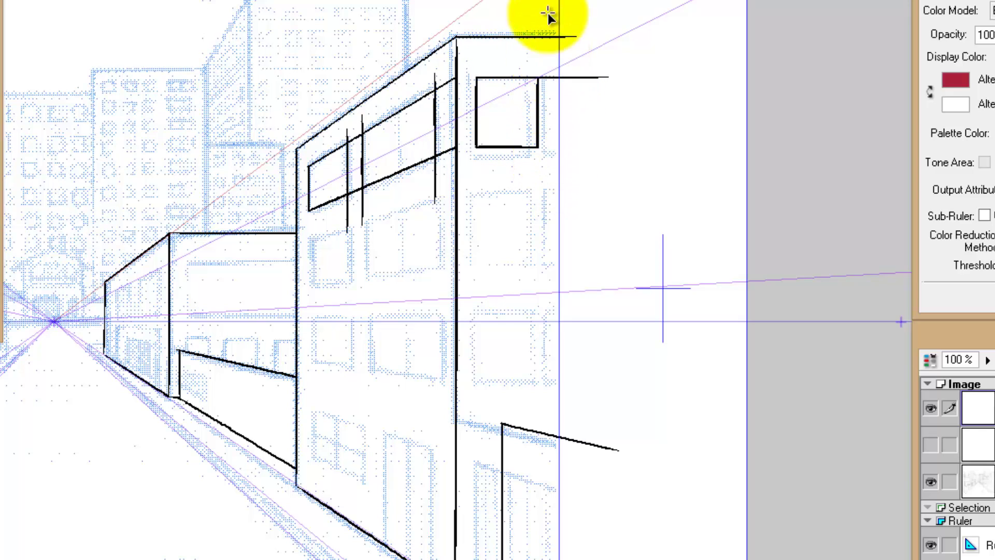
left_click(562, 79)
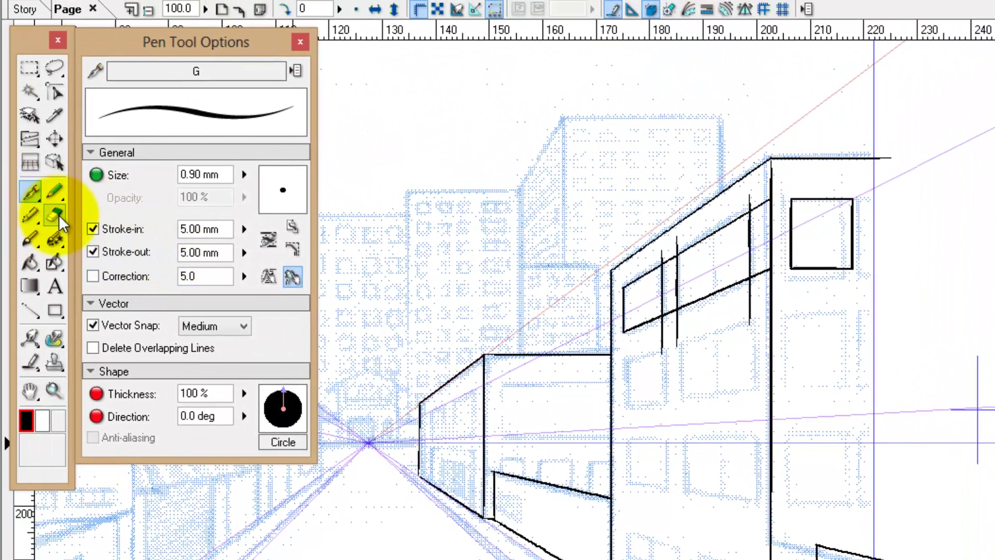
Raise the Eraser size to 0.80 mm, then return to the Pen tool
left_click(56, 214)
left_click(228, 175)
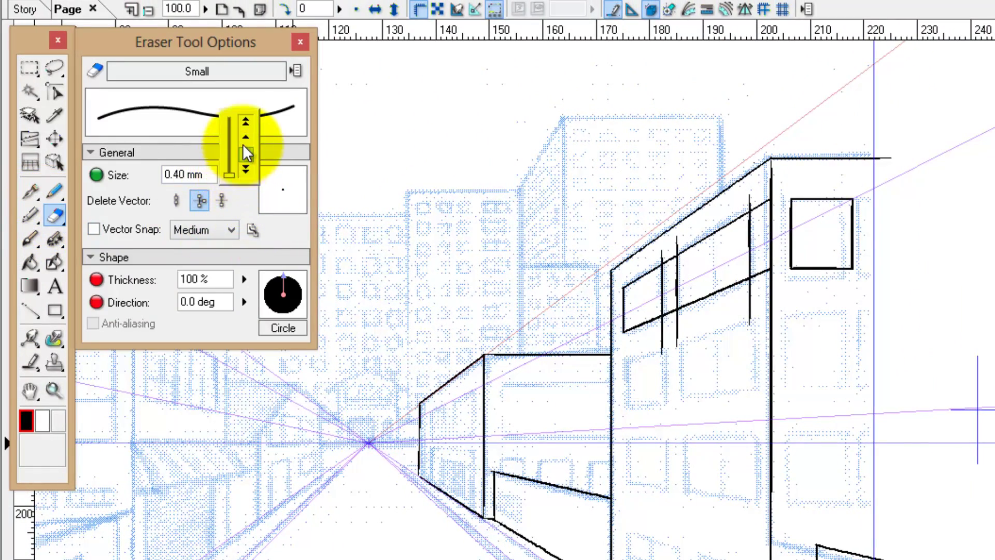
left_click(247, 139)
left_click(248, 139)
left_click(248, 139)
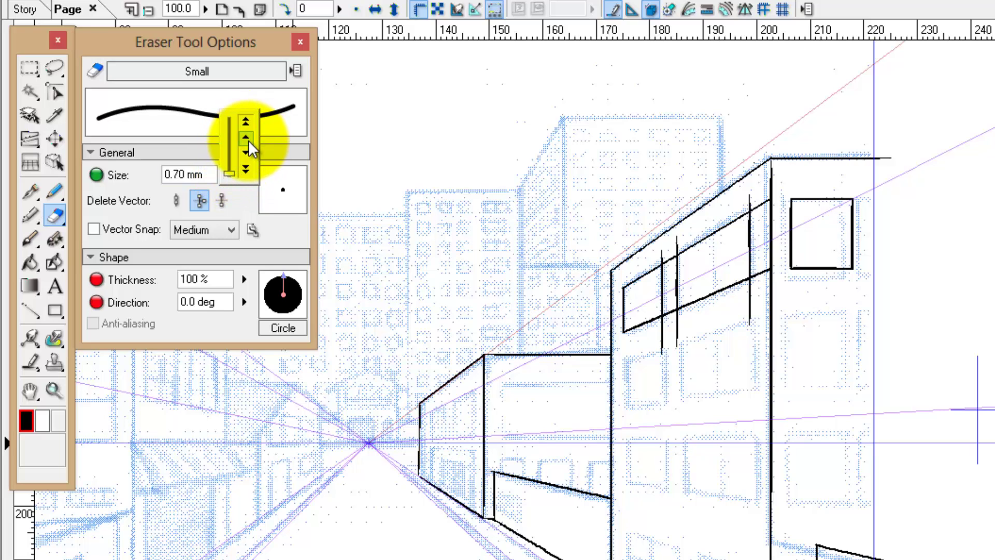
left_click(247, 139)
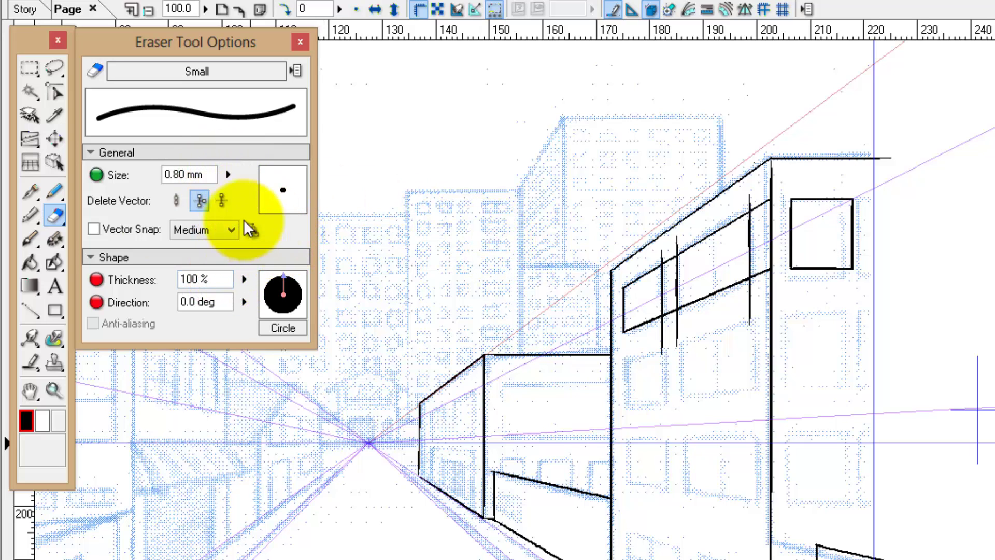
left_click(30, 192)
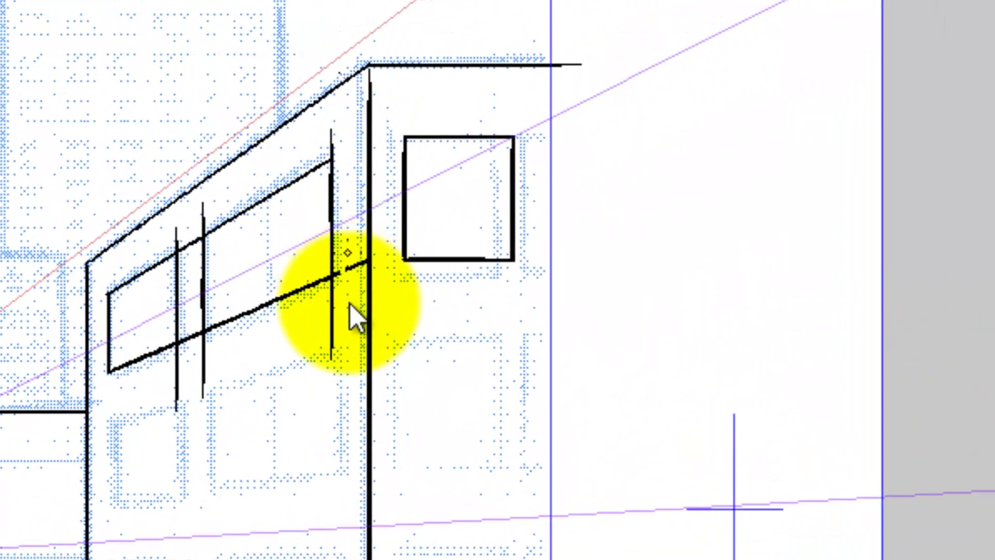
Erase the stray strokes around the band window and the left window, then centre the vanishing point
left_click_drag(350, 303, 334, 314)
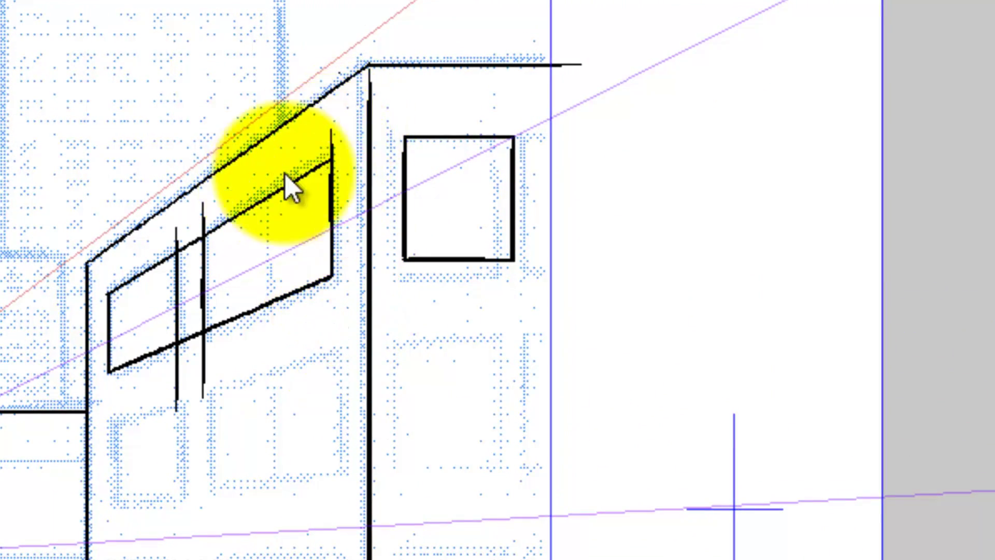
left_click_drag(332, 146, 337, 130)
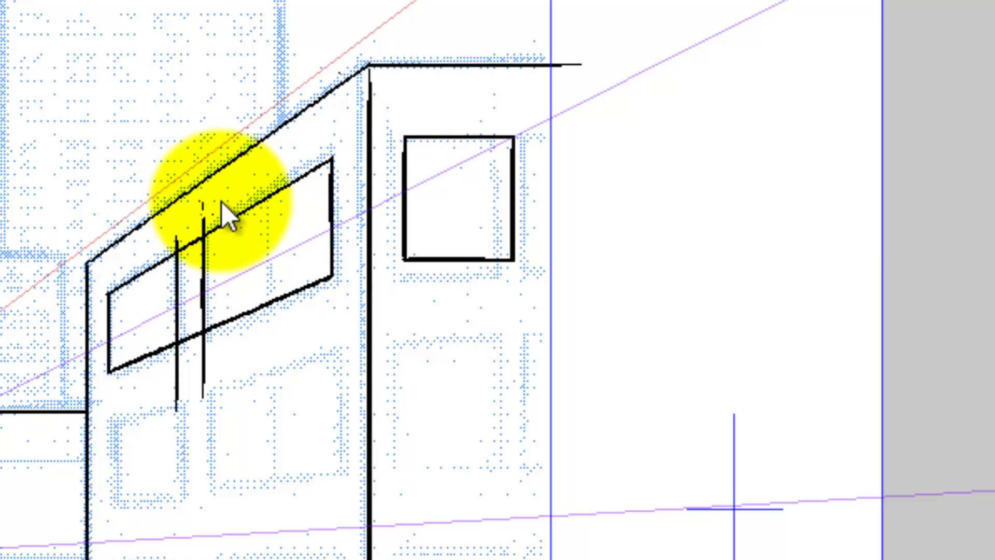
left_click_drag(222, 202, 187, 244)
left_click_drag(198, 320, 192, 335)
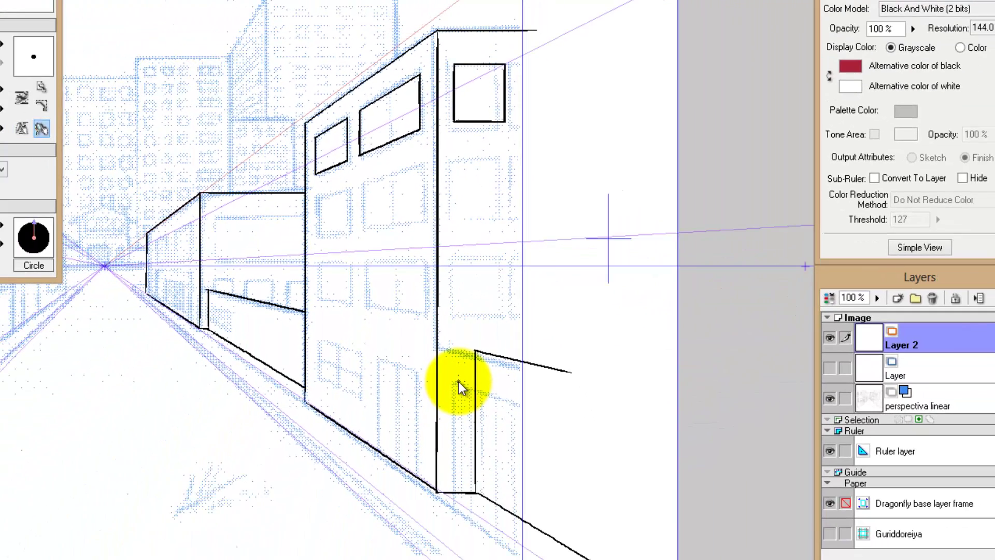
left_click_drag(280, 287, 545, 288)
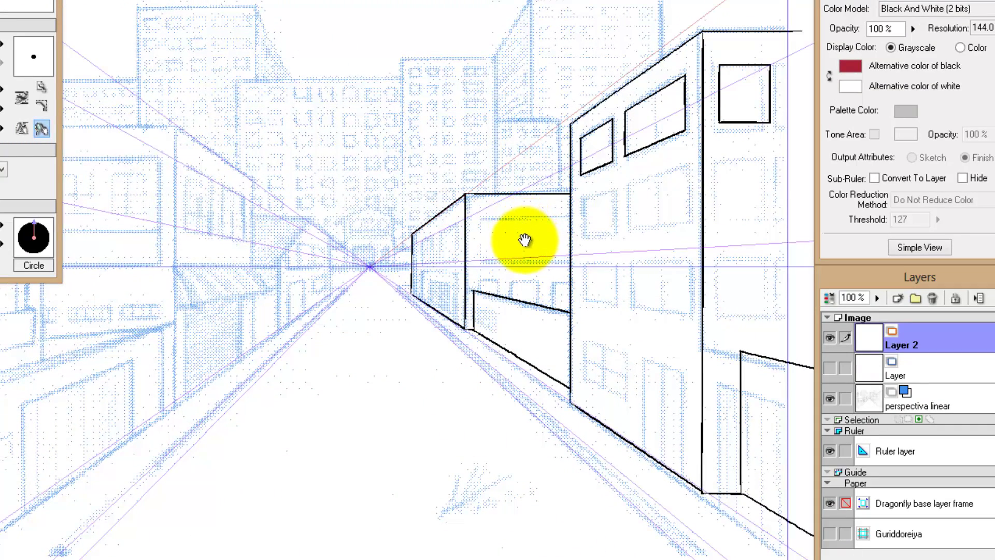
mouse_move(583, 207)
left_mouse_down()
mouse_move(478, 129)
mouse_move(573, 181)
mouse_move(504, 149)
left_mouse_up()
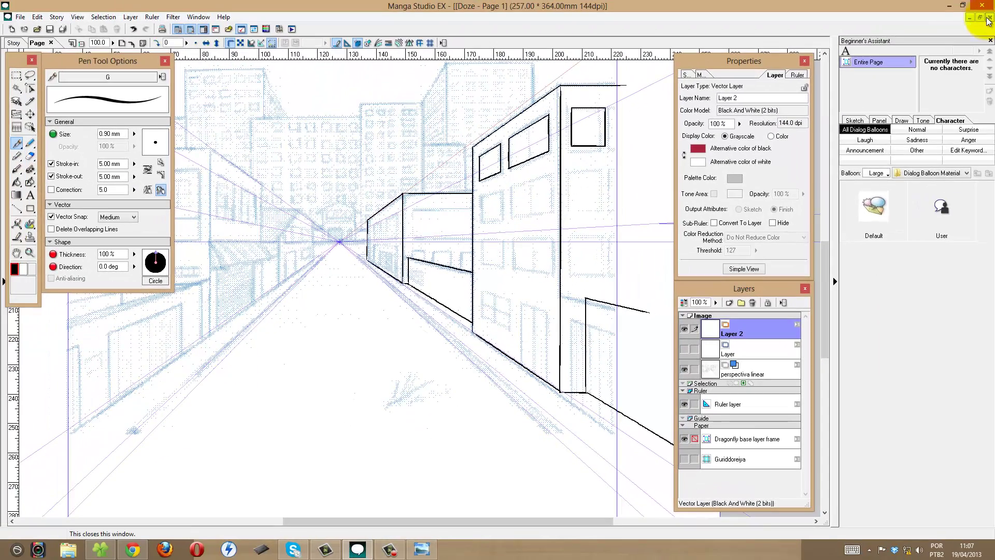
Close the page and WORD BALLOON story, then reopen Aula 8 Perspectiva from recent files
left_click(989, 18)
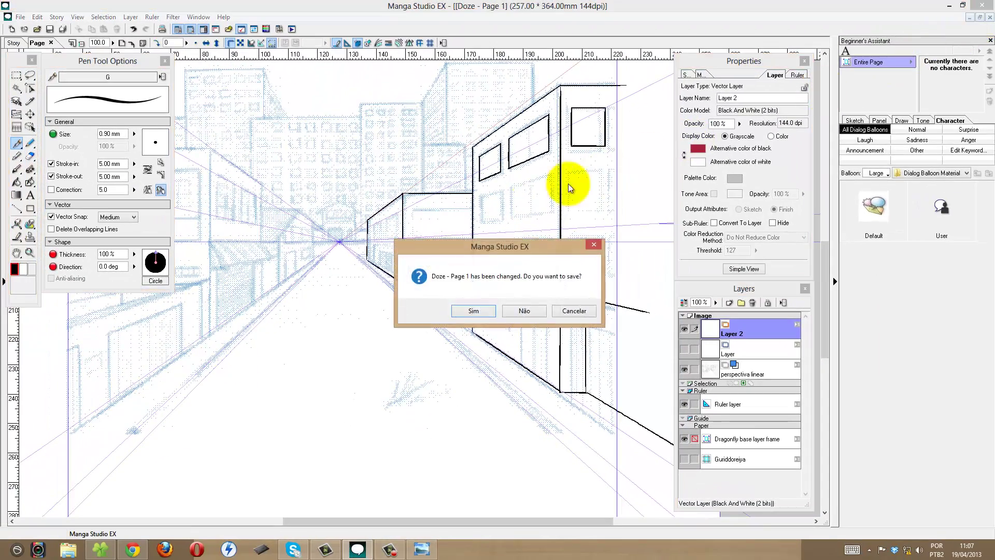
key("Escape")
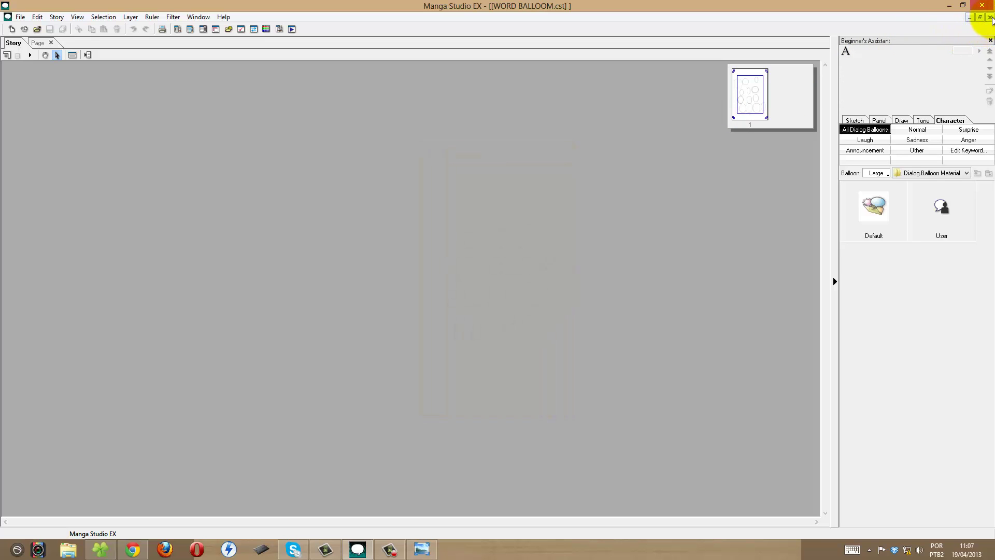
left_click(991, 18)
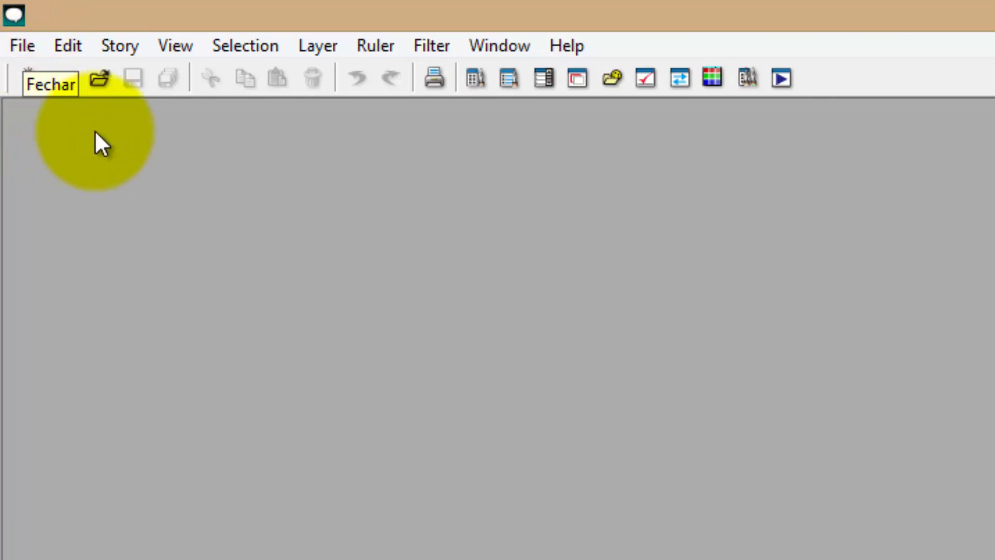
left_click(19, 51)
mouse_move(139, 138)
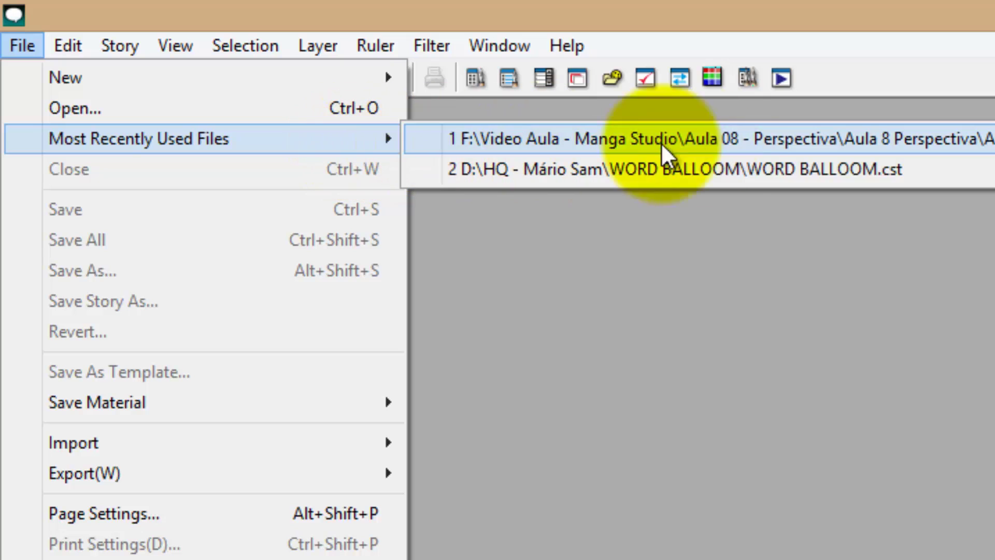
left_click(740, 148)
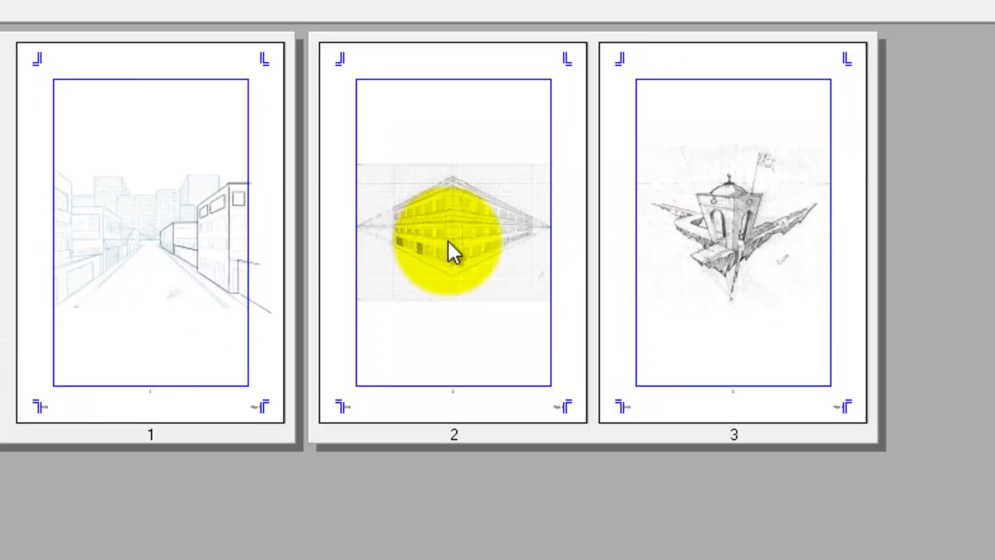
Open page 2 fitted to the window with the palettes showing
left_click(362, 176)
double_click(362, 176)
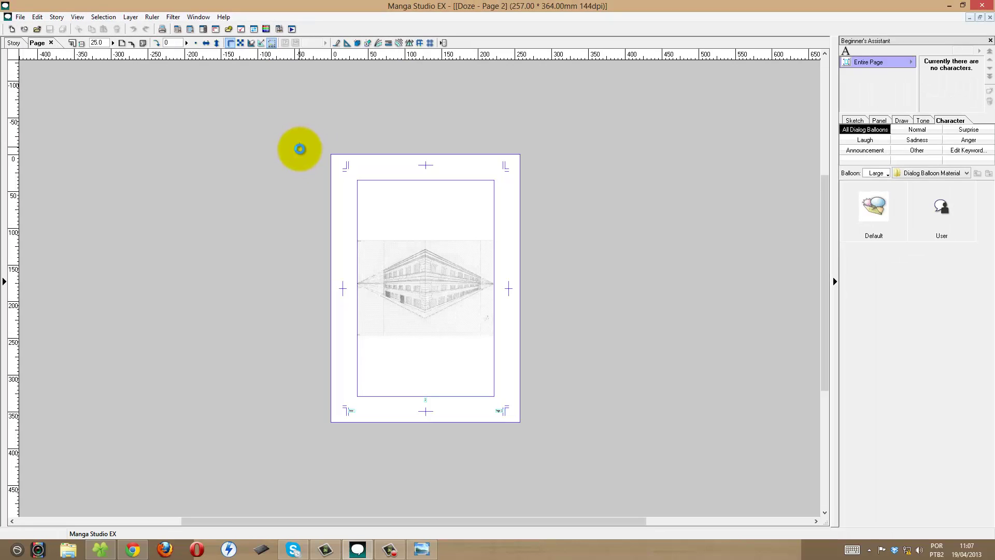
key("ctrl+0")
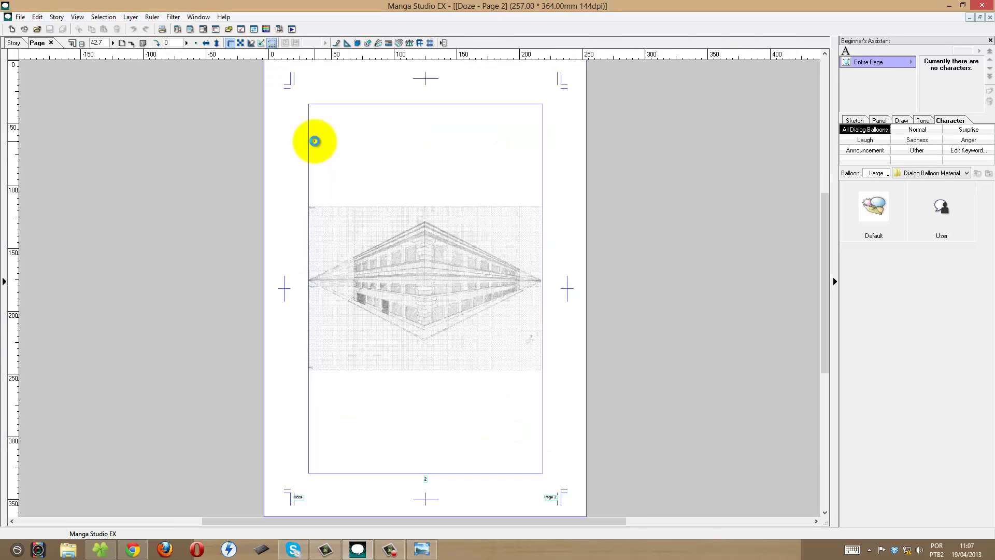
key("Tab")
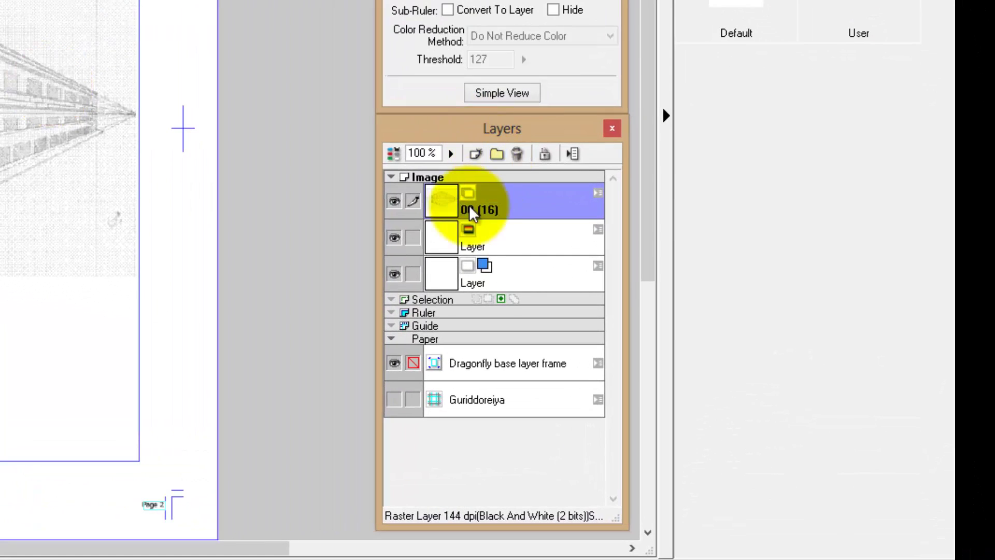
Move layer 00 (16) to the bottom and delete both extra Layer layers
left_click_drag(443, 210, 445, 280)
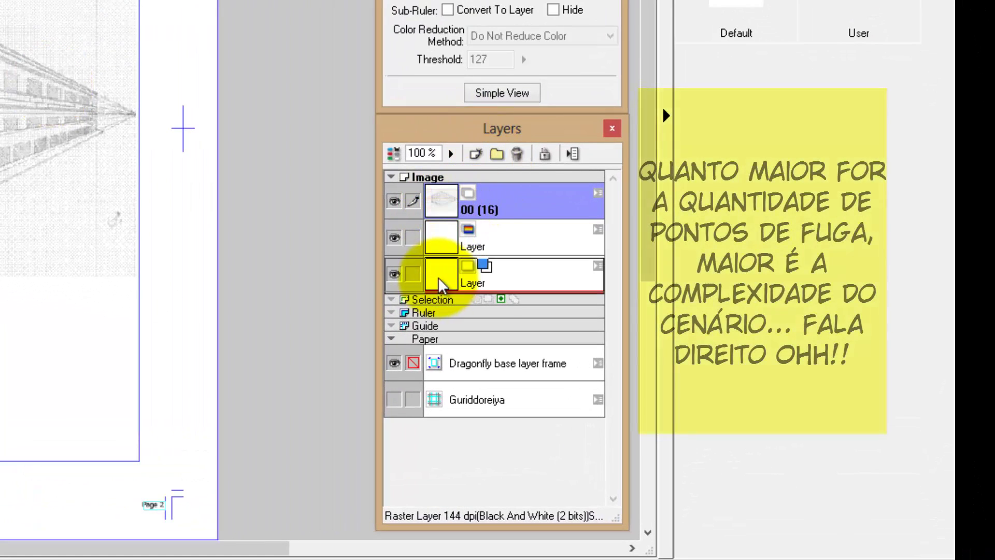
left_click(454, 241)
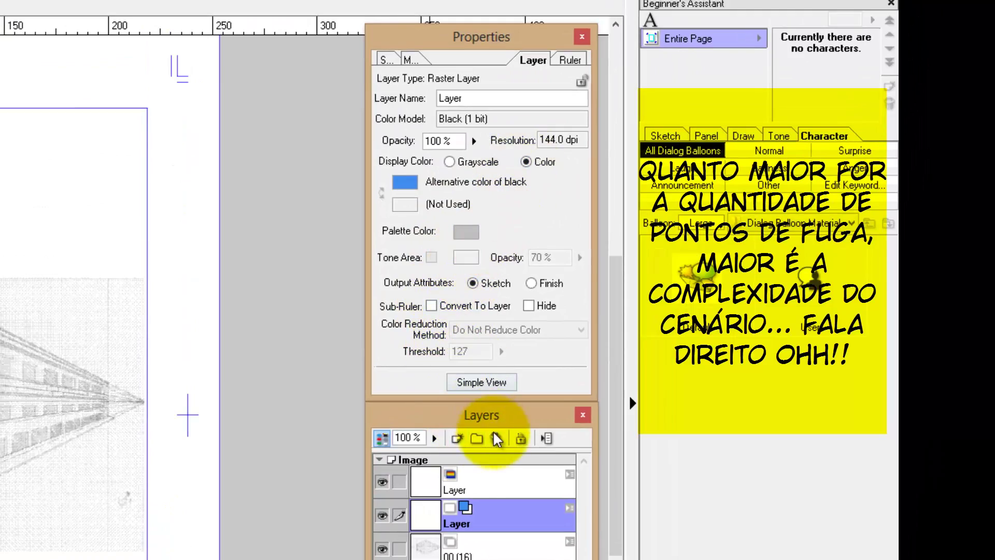
left_click(496, 441)
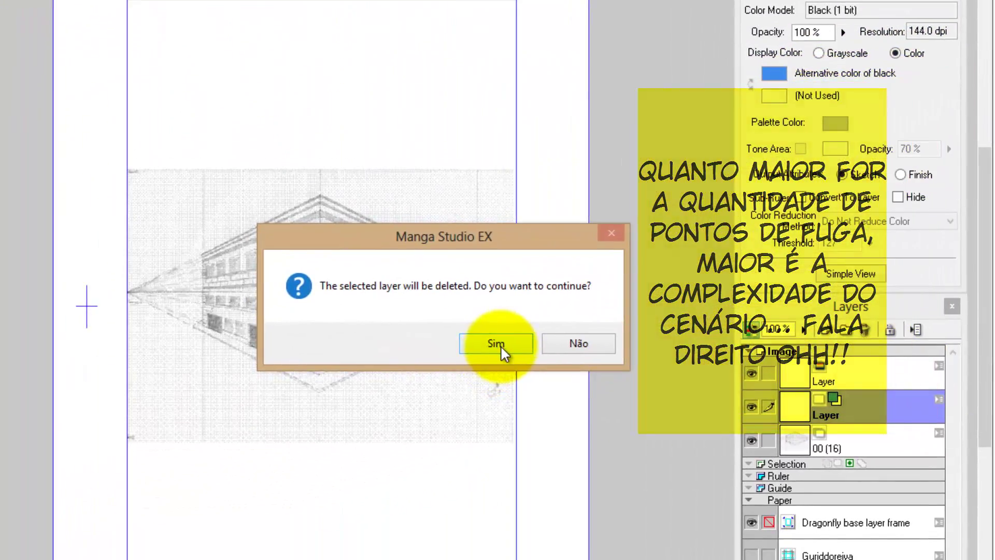
left_click(501, 346)
left_click(736, 343)
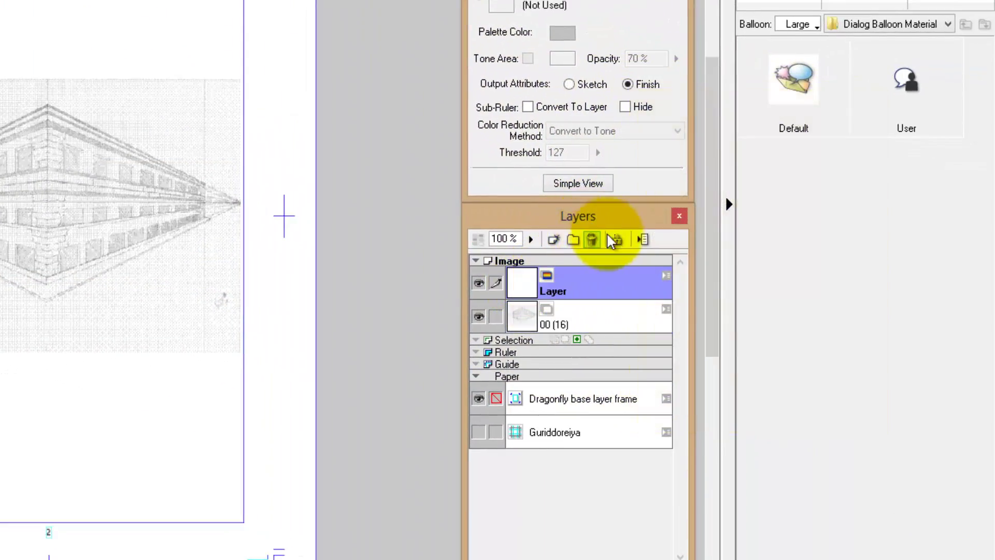
left_click(592, 242)
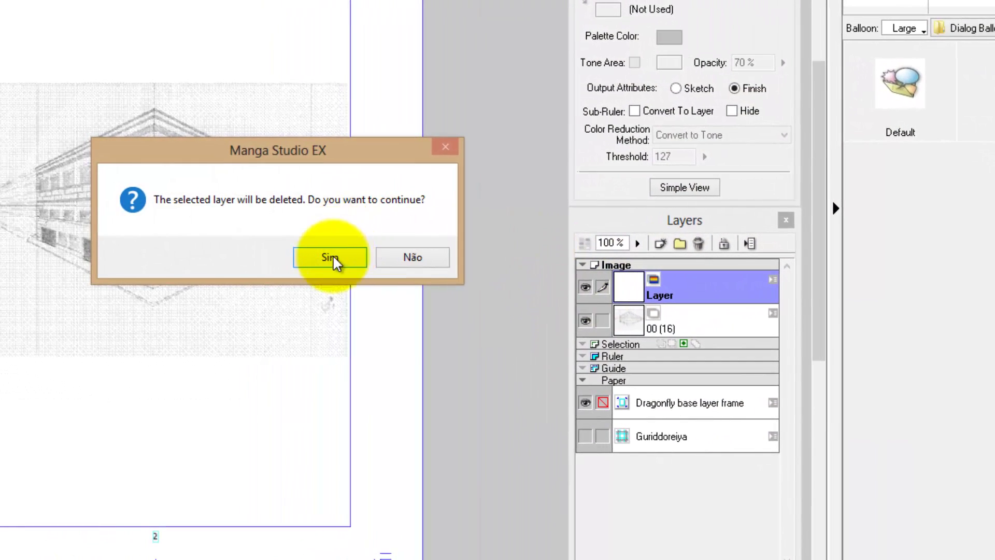
left_click(222, 251)
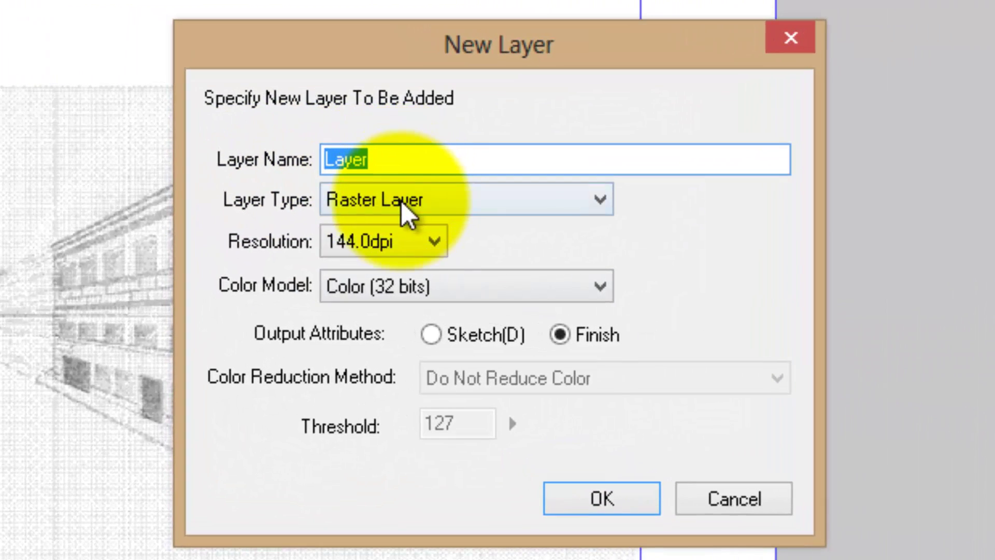
Add a Black And White (2 bits) vector layer and a new ruler layer
left_click(400, 200)
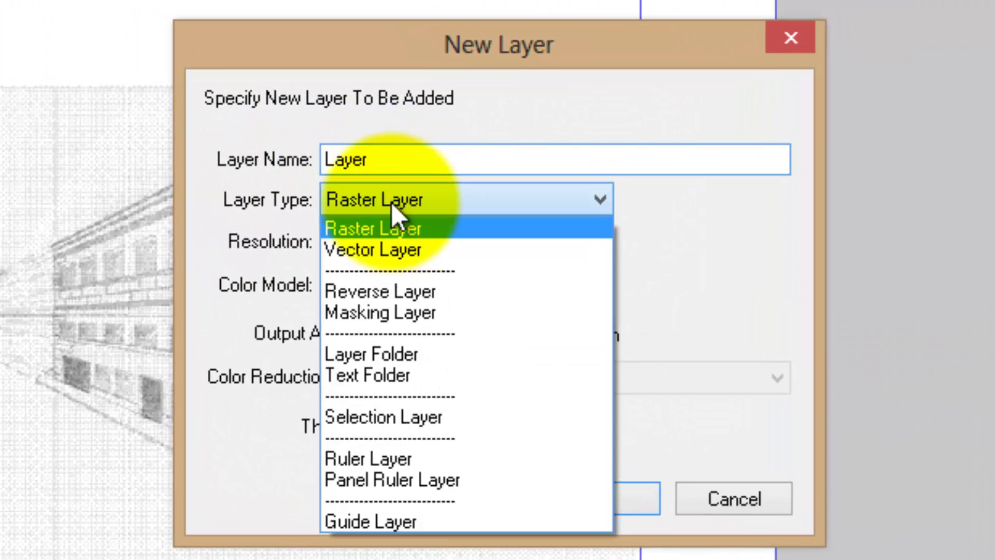
left_click(379, 250)
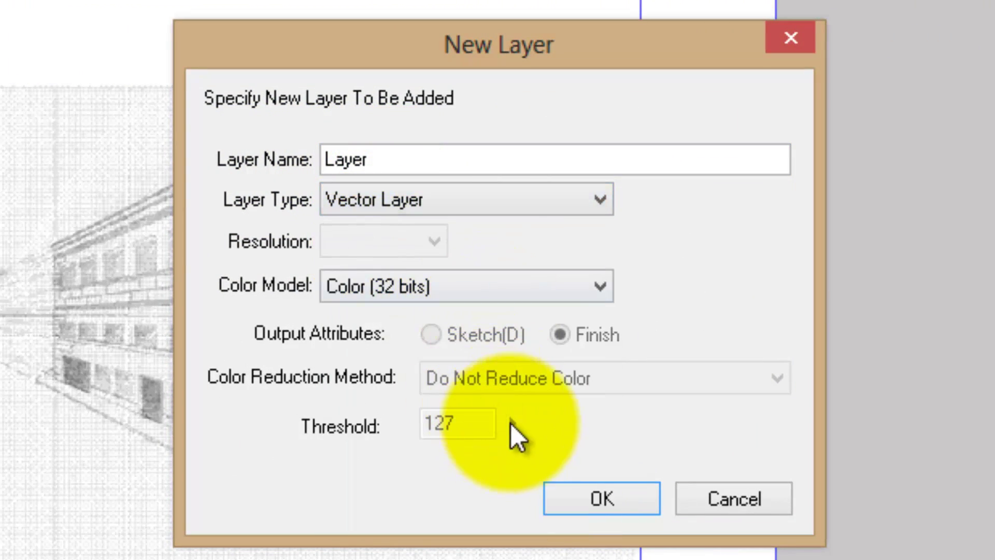
left_click(498, 296)
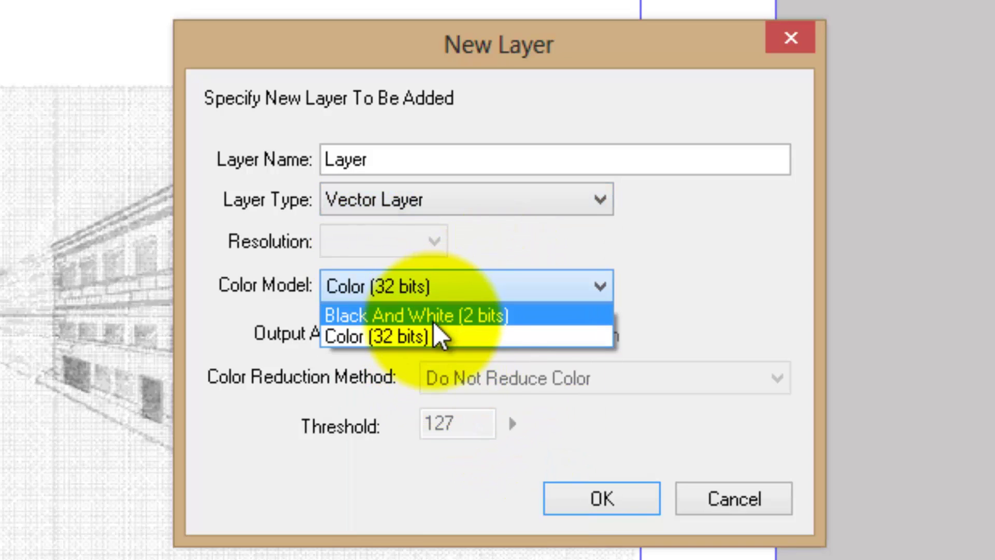
left_click(433, 318)
left_click(502, 455)
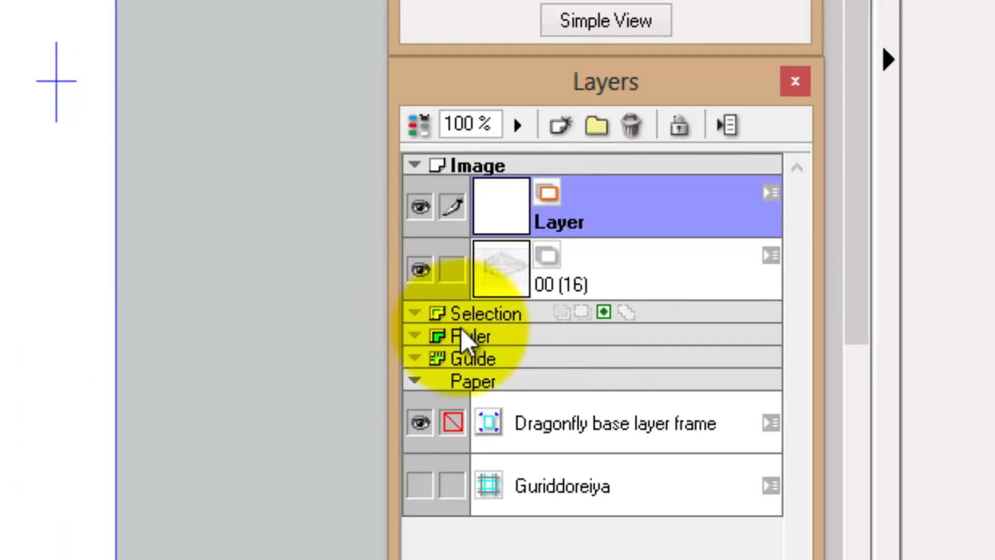
left_click(456, 334)
left_click(451, 351)
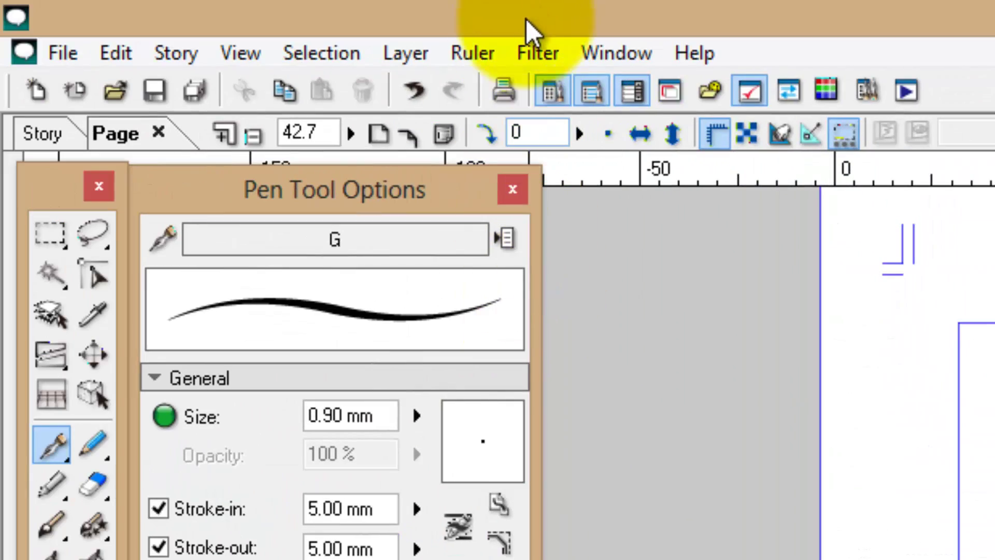
Add a two-point perspective ruler and raise its eye level to the sketch's horizon
left_click(471, 54)
mouse_move(47, 340)
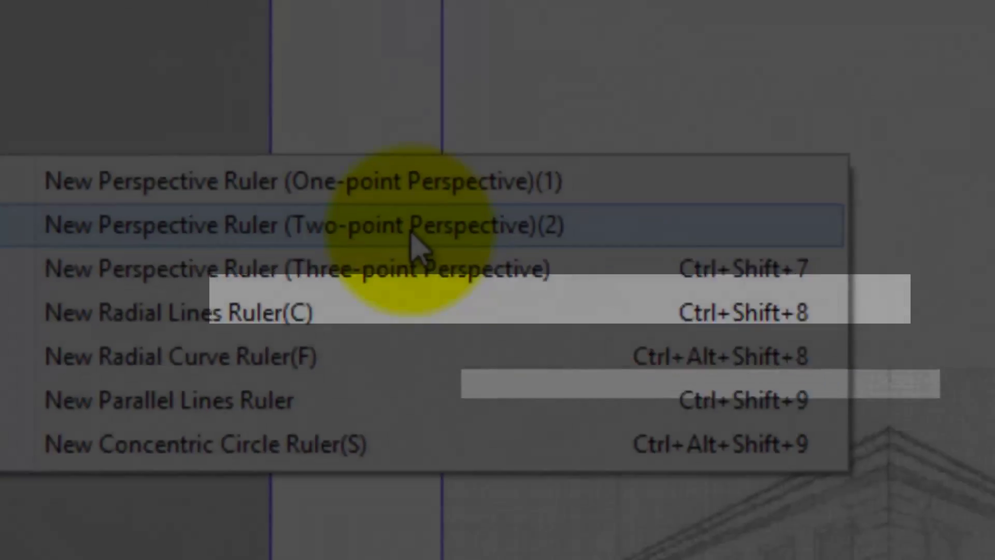
left_click(527, 306)
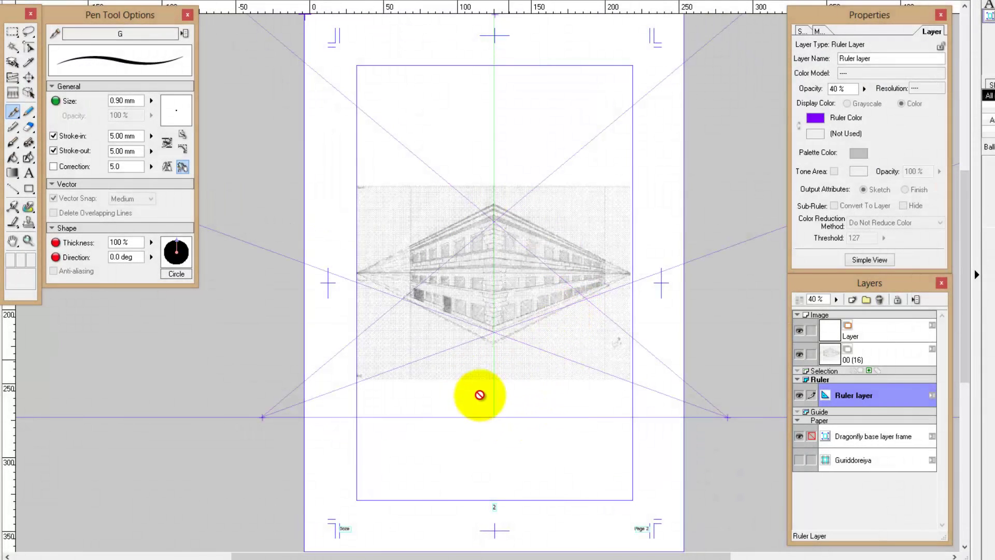
key("o")
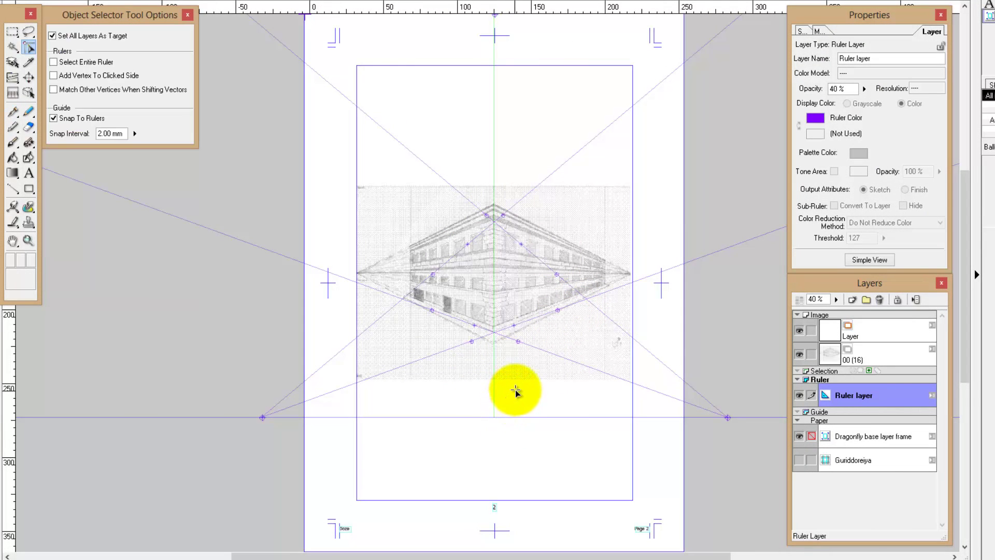
left_click_drag(511, 419, 512, 275)
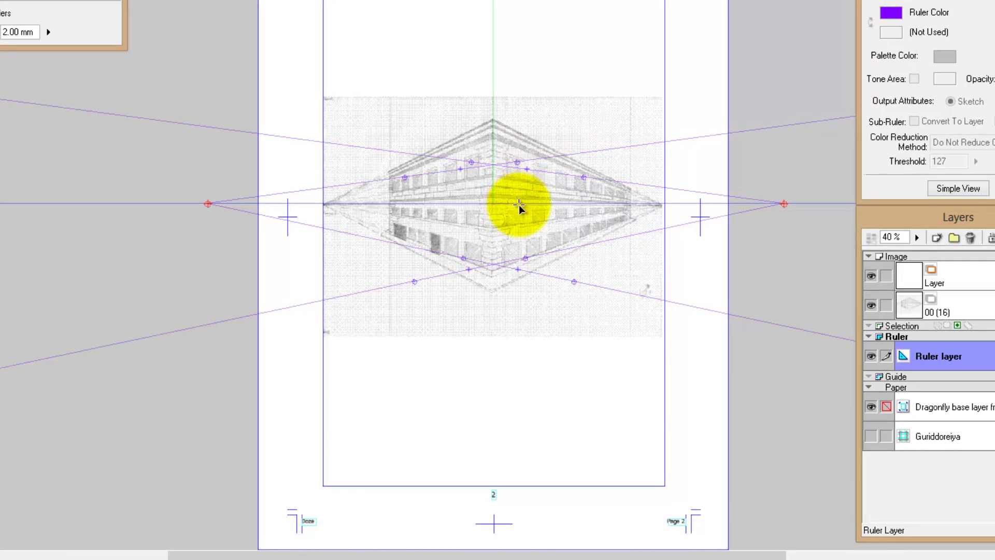
left_click_drag(515, 202, 516, 204)
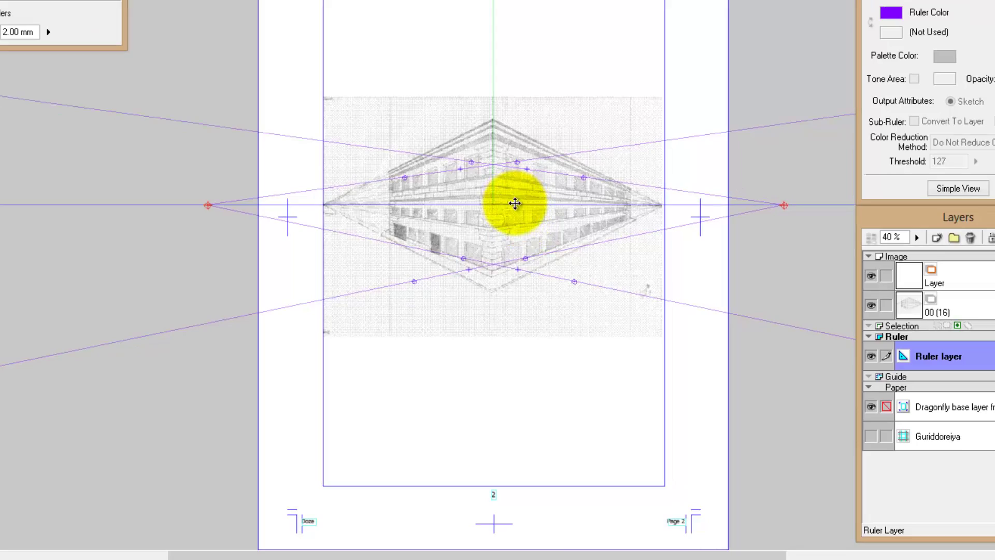
Move the right vanishing point inward and the left one onto the horizon
scroll(526, 228, "up", 1)
scroll(526, 228, "up", 1)
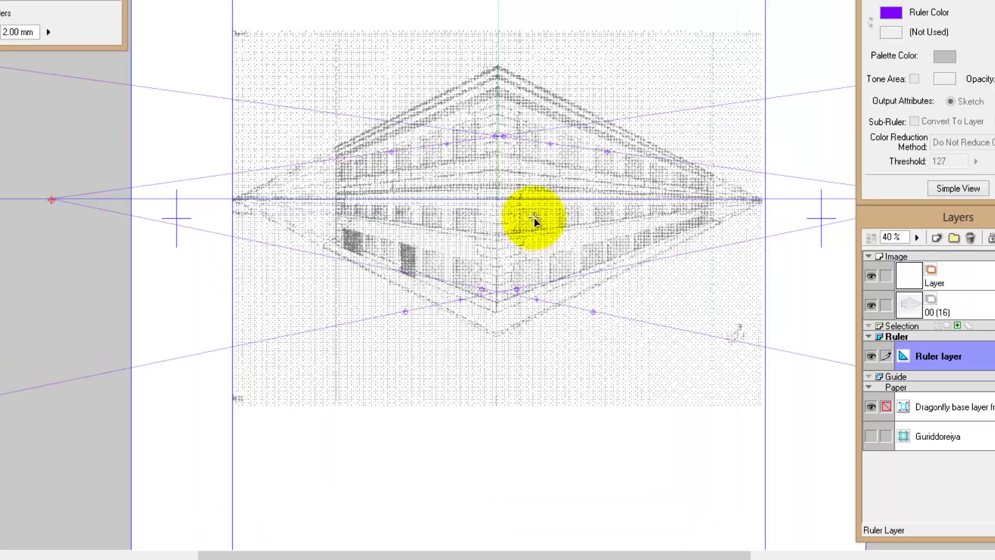
left_click_drag(572, 45, 402, 66)
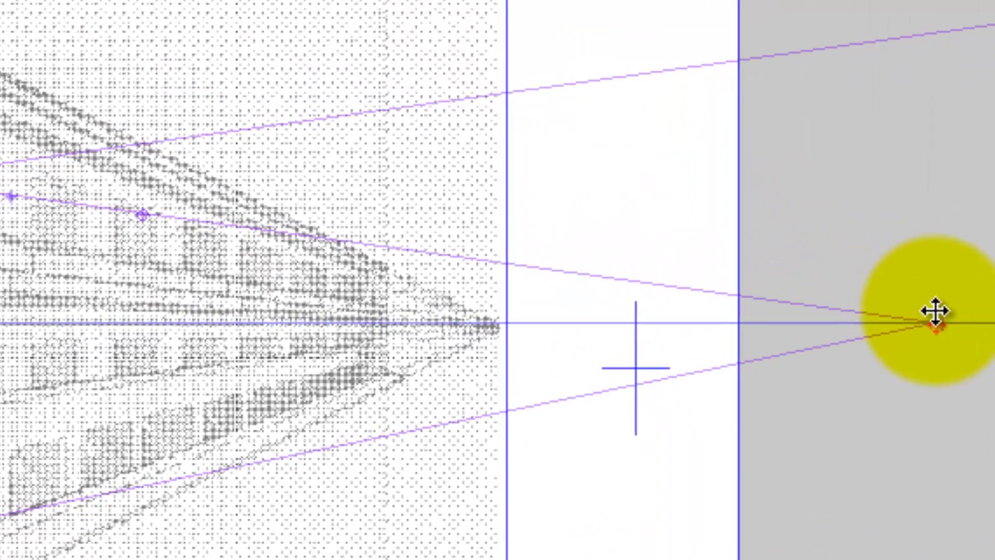
mouse_move(936, 311)
left_mouse_down()
mouse_move(552, 334)
mouse_move(499, 326)
left_mouse_up()
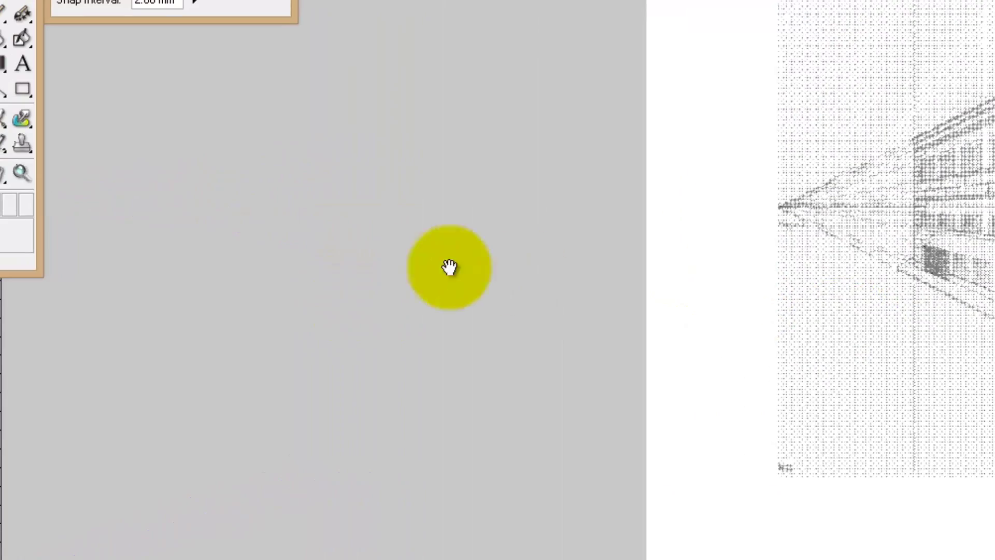
key("shift+p")
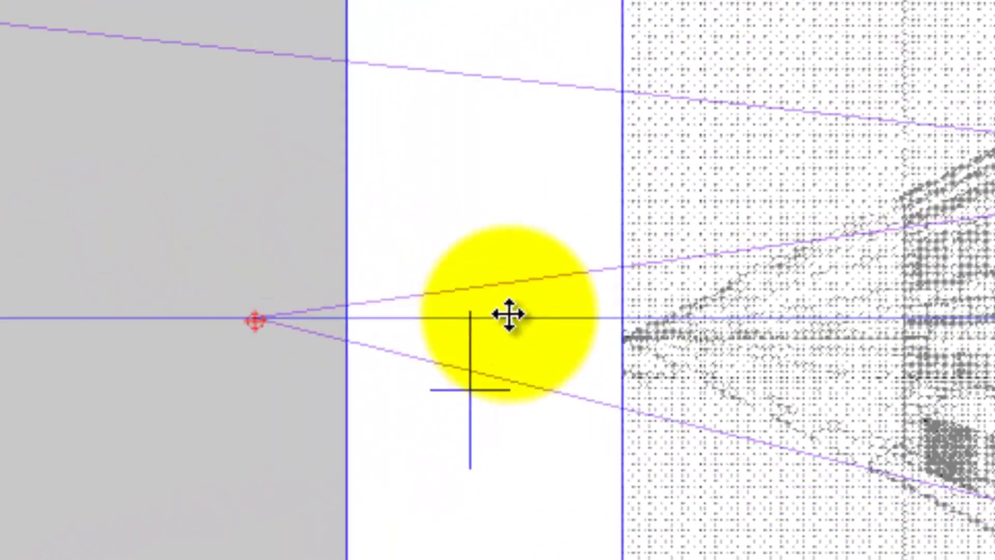
left_click_drag(141, 270, 618, 352)
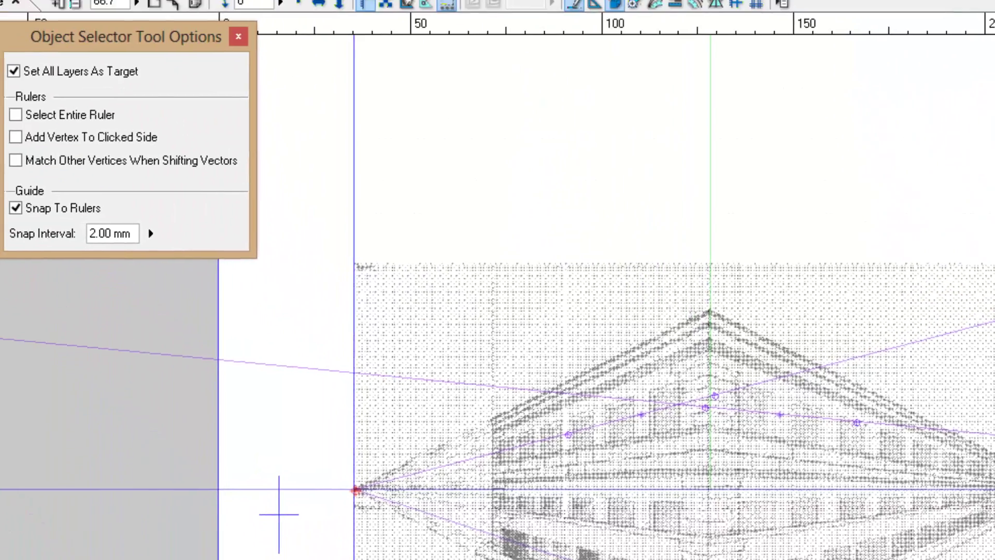
left_click(297, 33)
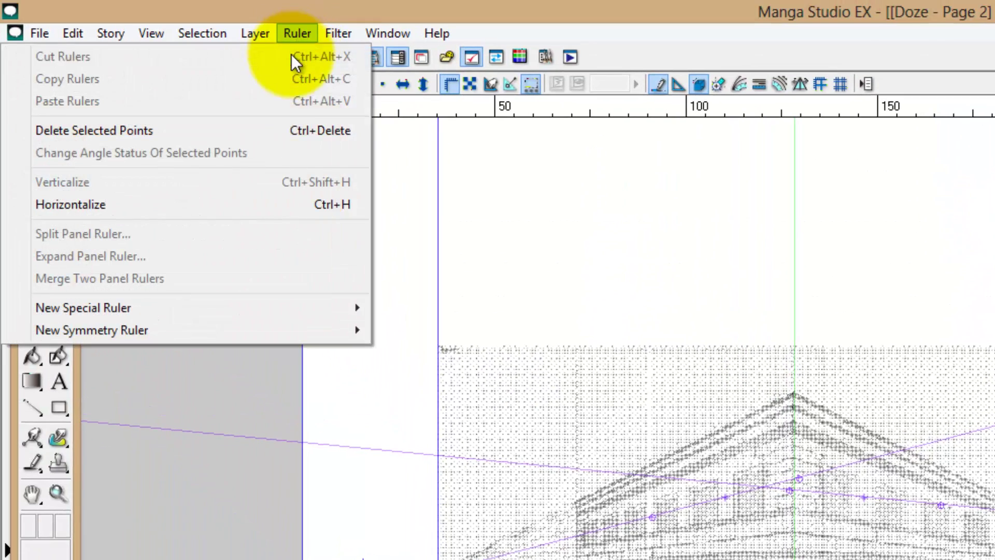
mouse_move(83, 308)
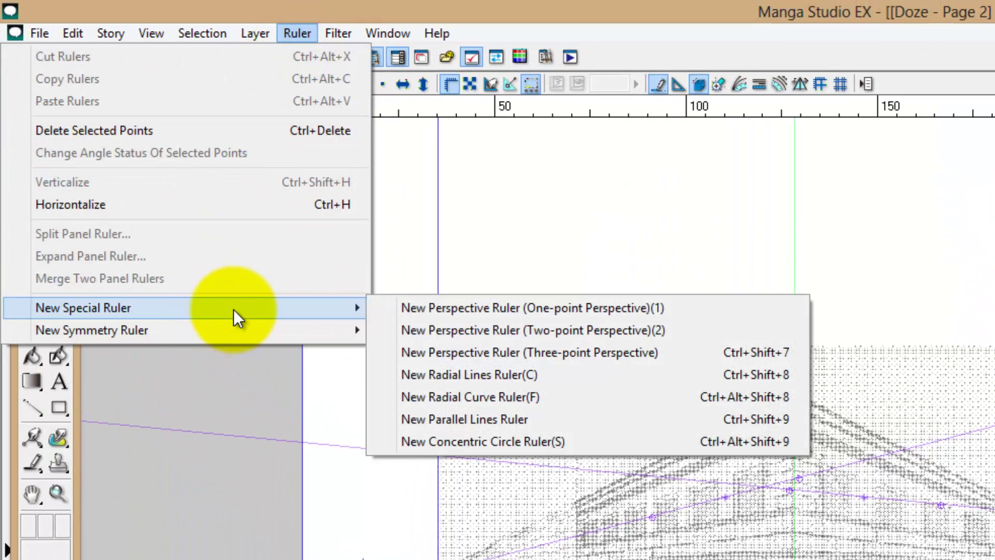
left_click(255, 34)
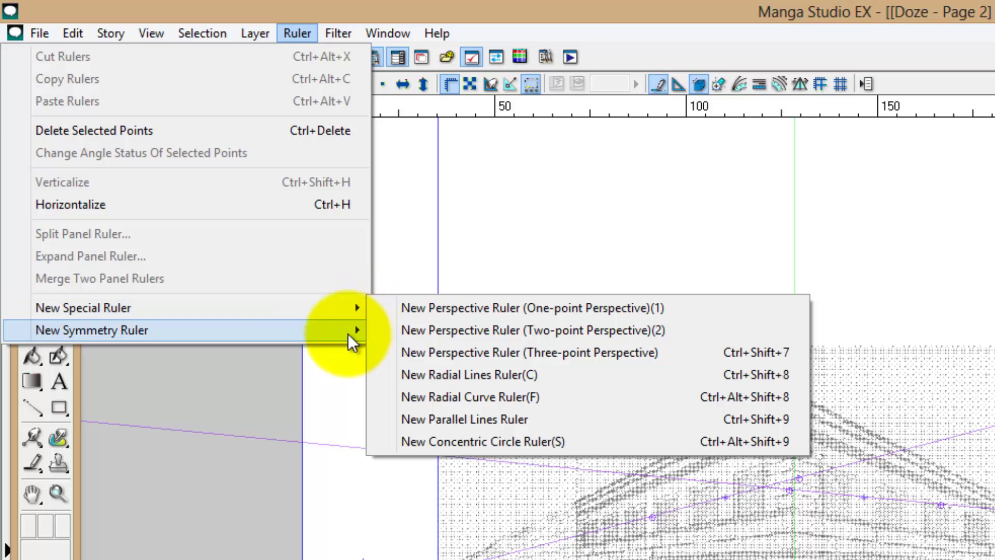
left_click(306, 34)
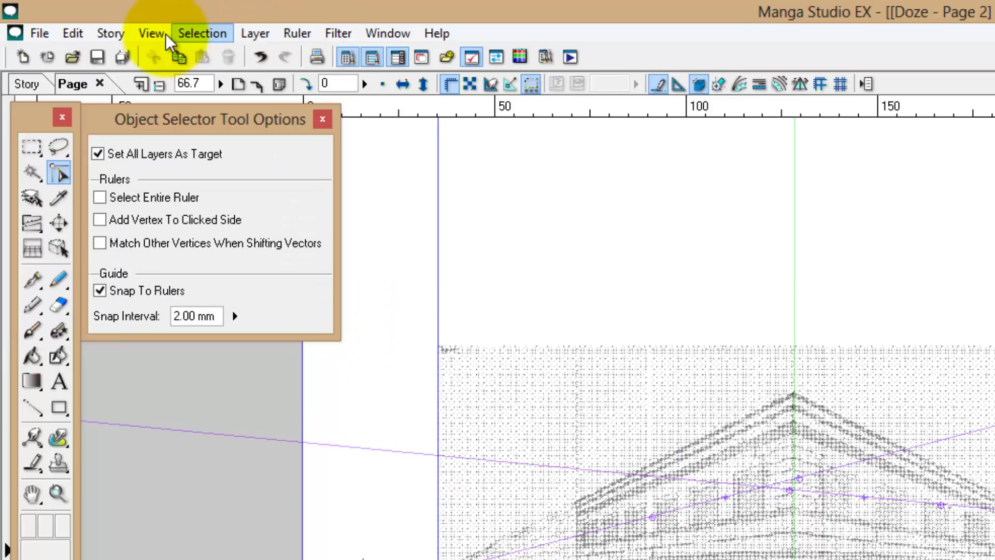
left_click(155, 34)
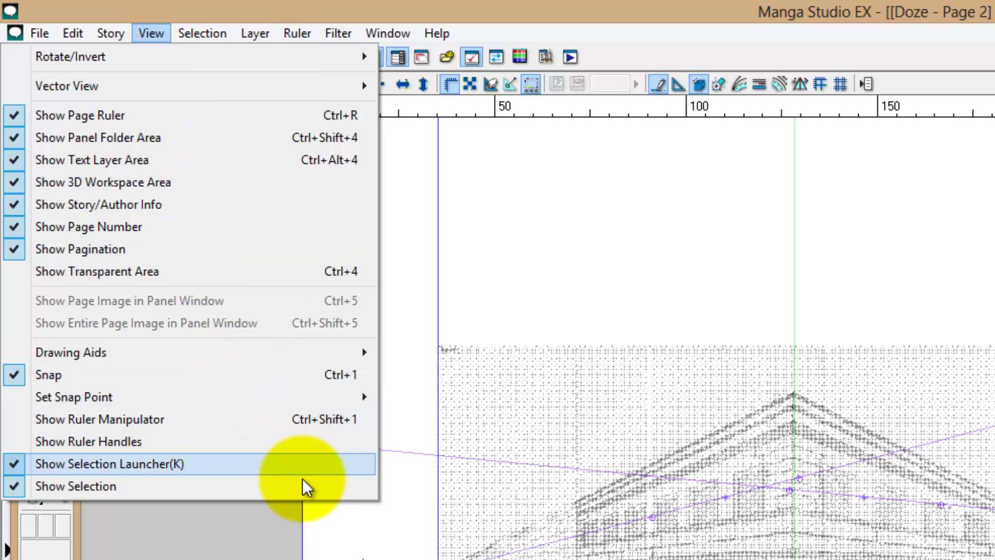
Shift the ruler's right vanishing point along the horizon, angling a guide along the right roof edge
left_click(516, 413)
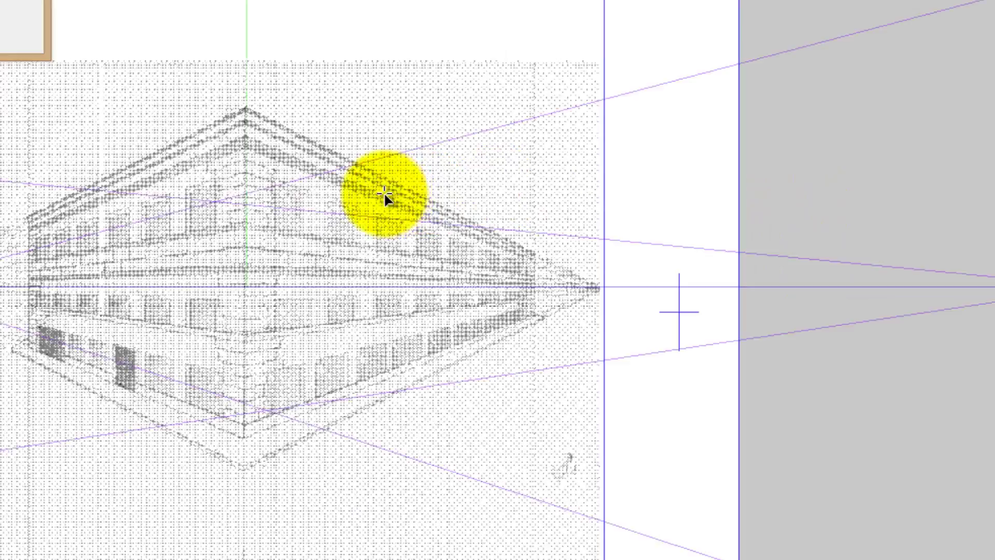
left_click(386, 196)
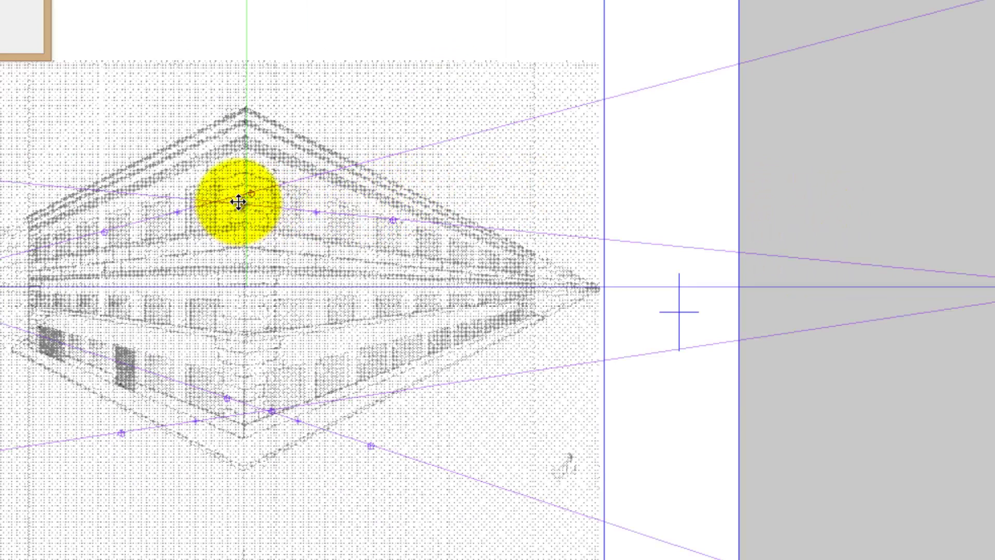
left_click_drag(239, 202, 241, 187)
left_click_drag(238, 191, 343, 155)
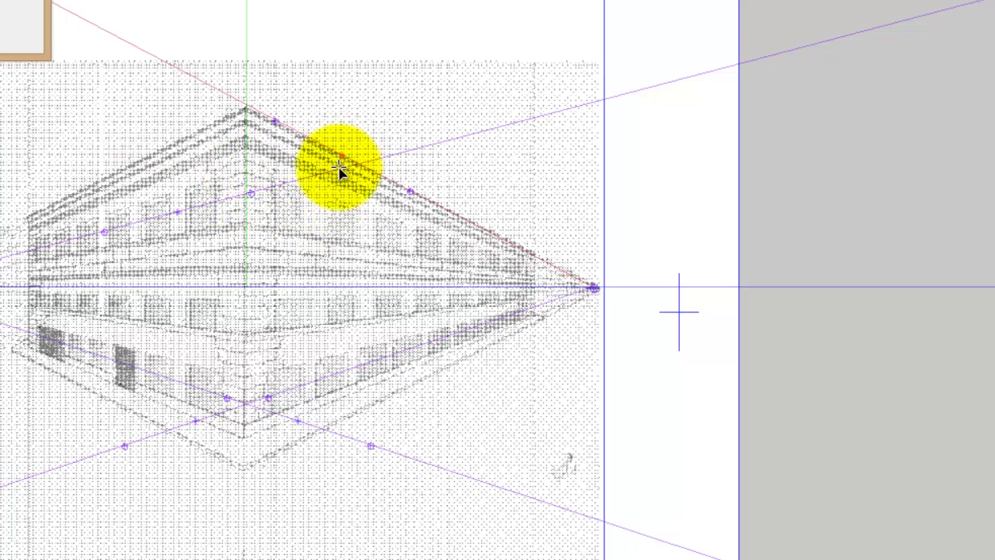
Align the perspective guides with the building's base edges and both roof edges through the apex
left_click_drag(201, 422, 450, 423)
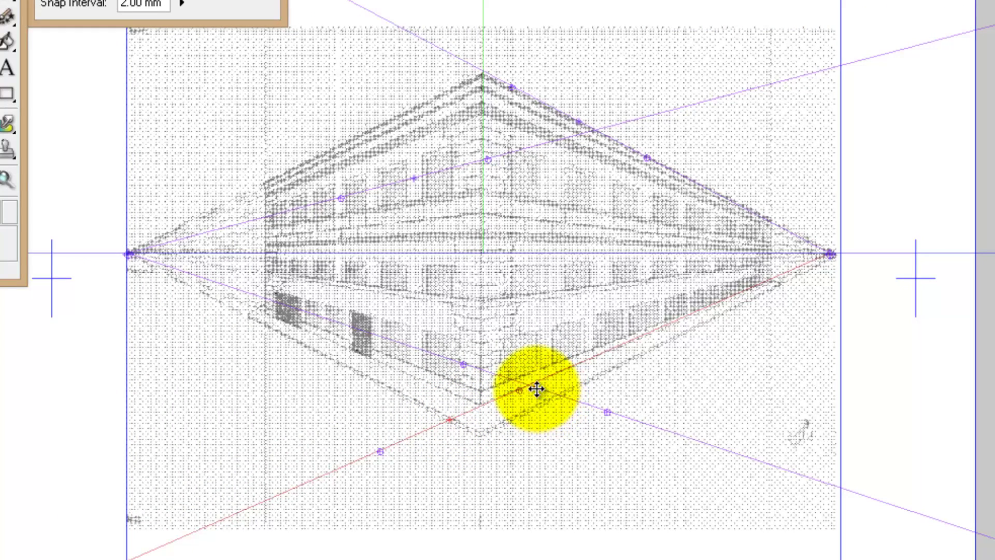
mouse_move(536, 389)
left_mouse_down()
mouse_move(509, 401)
mouse_move(562, 439)
left_mouse_up()
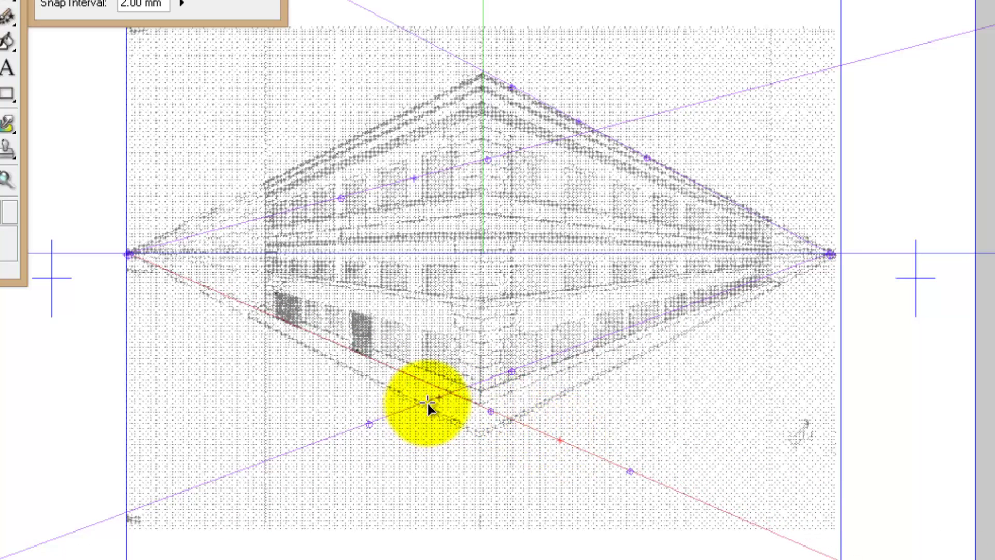
mouse_move(422, 402)
left_mouse_down()
mouse_move(416, 435)
mouse_move(432, 424)
mouse_move(352, 459)
left_mouse_up()
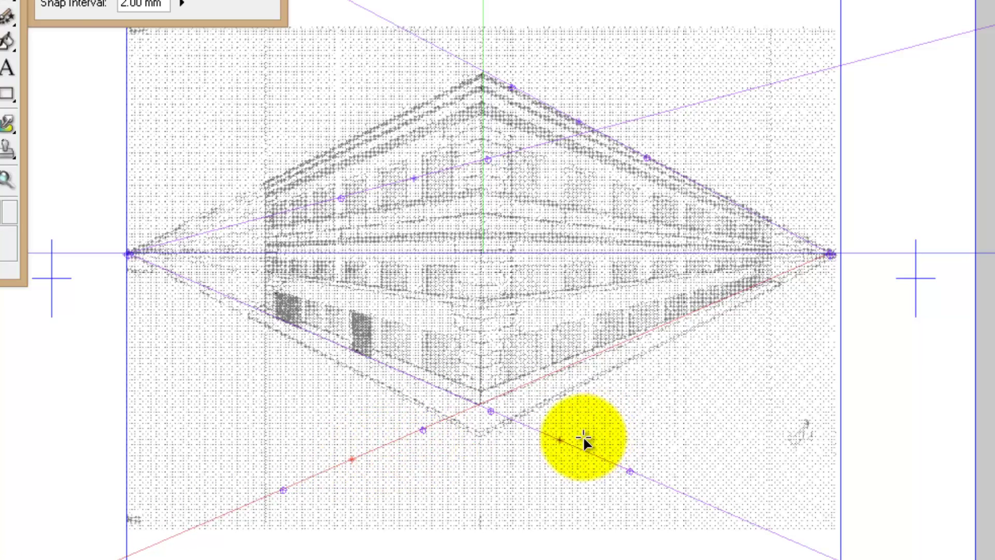
left_click_drag(558, 440, 613, 459)
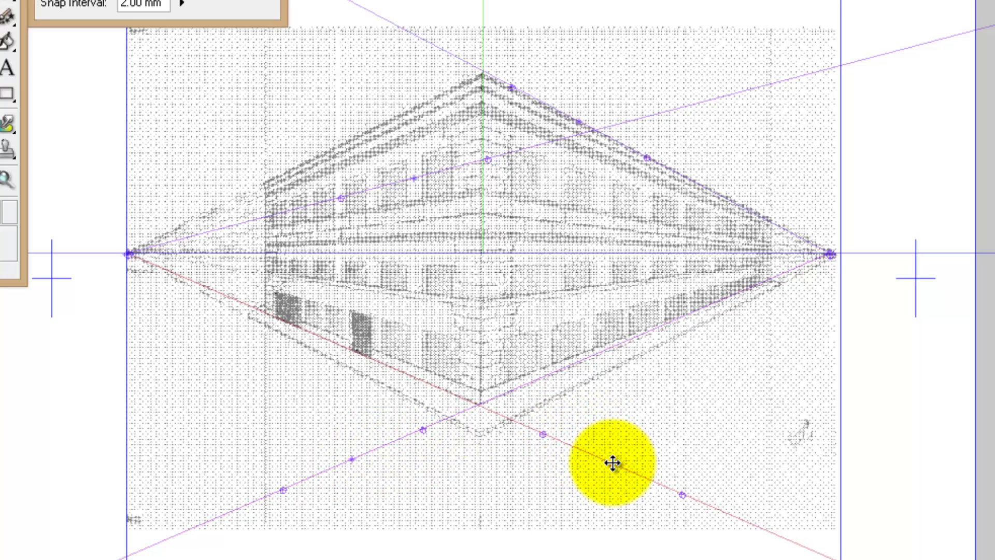
left_click(612, 463)
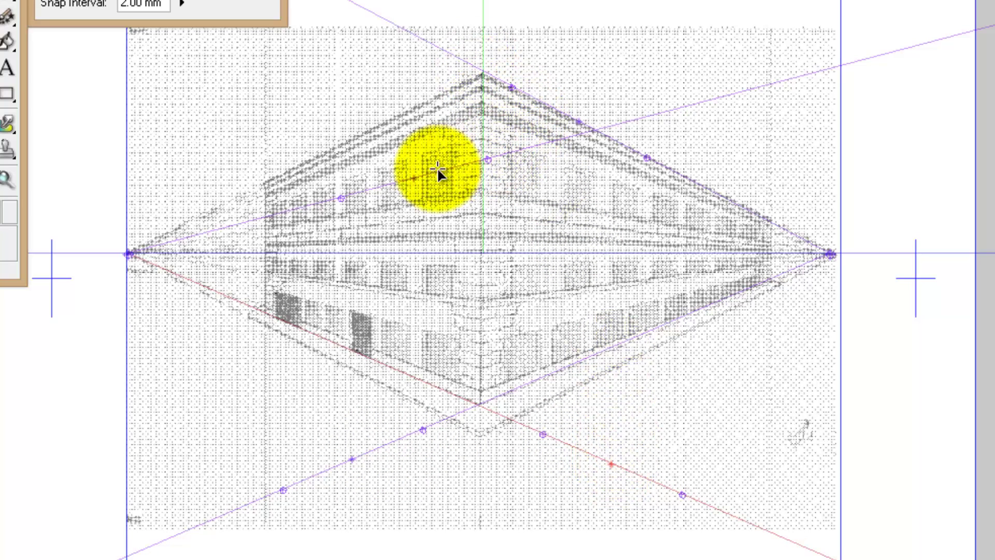
left_click_drag(414, 177, 605, 11)
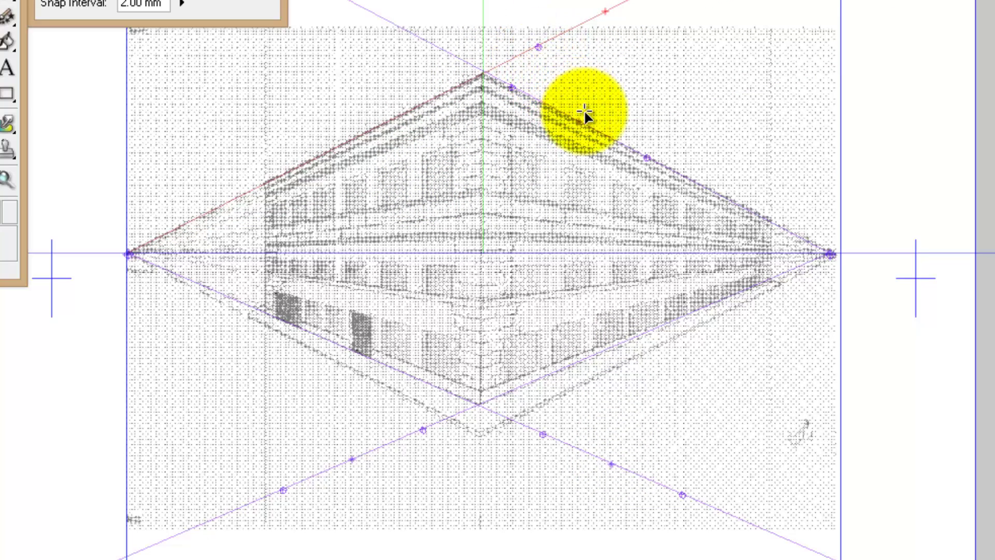
left_click_drag(585, 122, 369, 11)
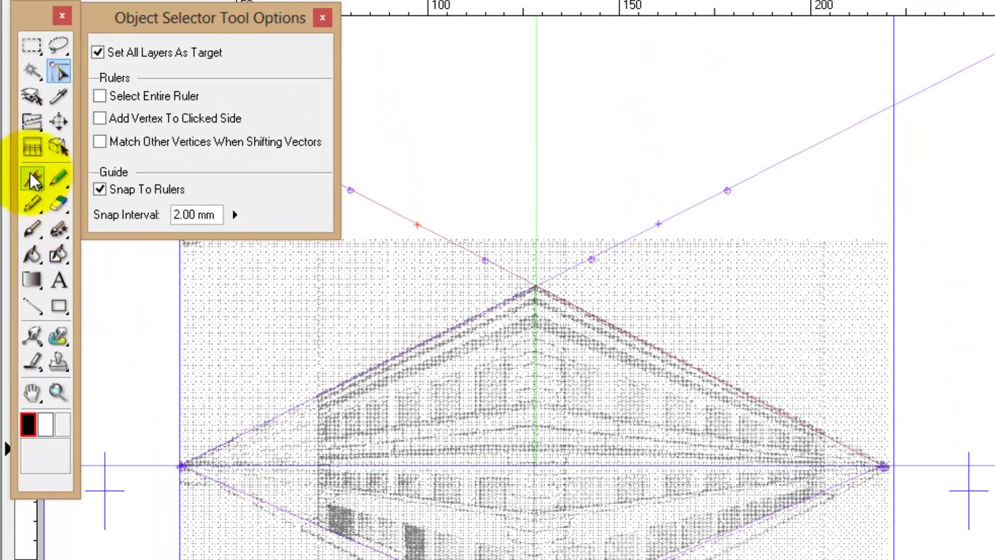
Set the Magic Marker to the 0.3mm preset and undo a test stroke above the roof
left_click(32, 179)
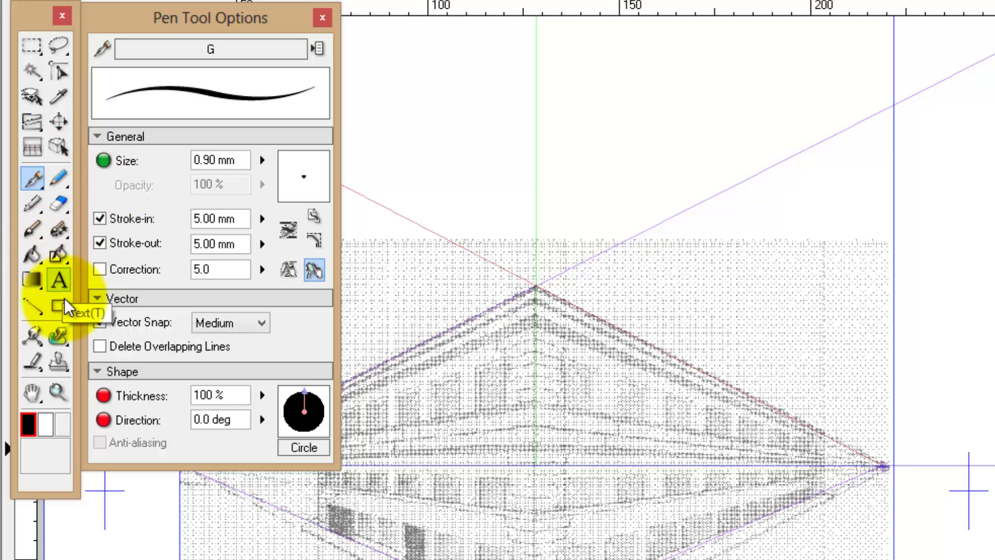
left_click(26, 209)
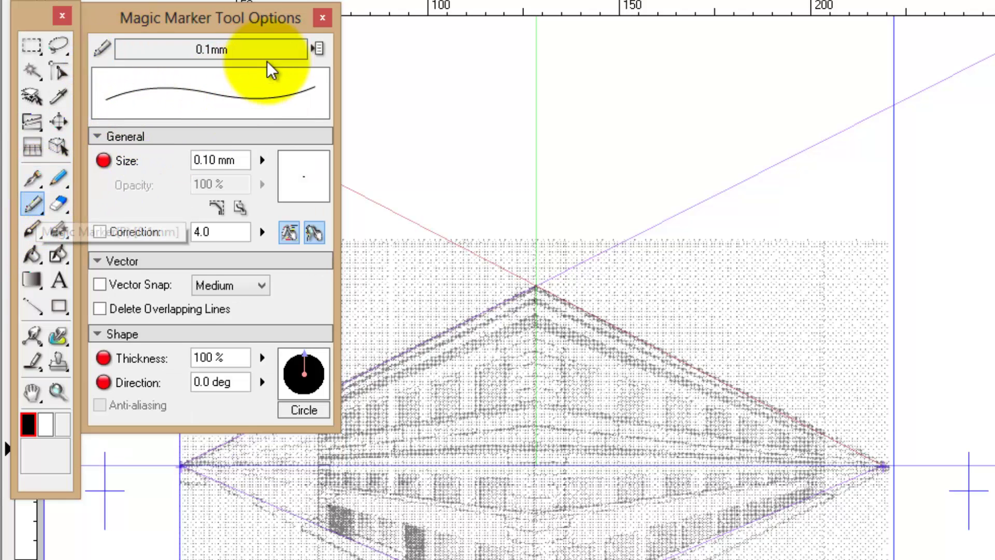
left_click(292, 49)
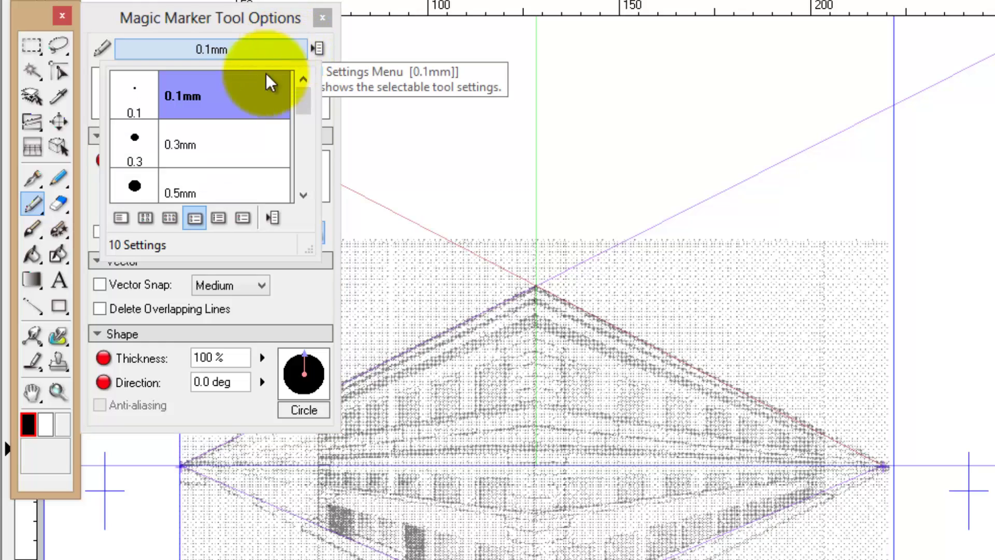
left_click(225, 149)
left_click_drag(493, 186, 608, 83)
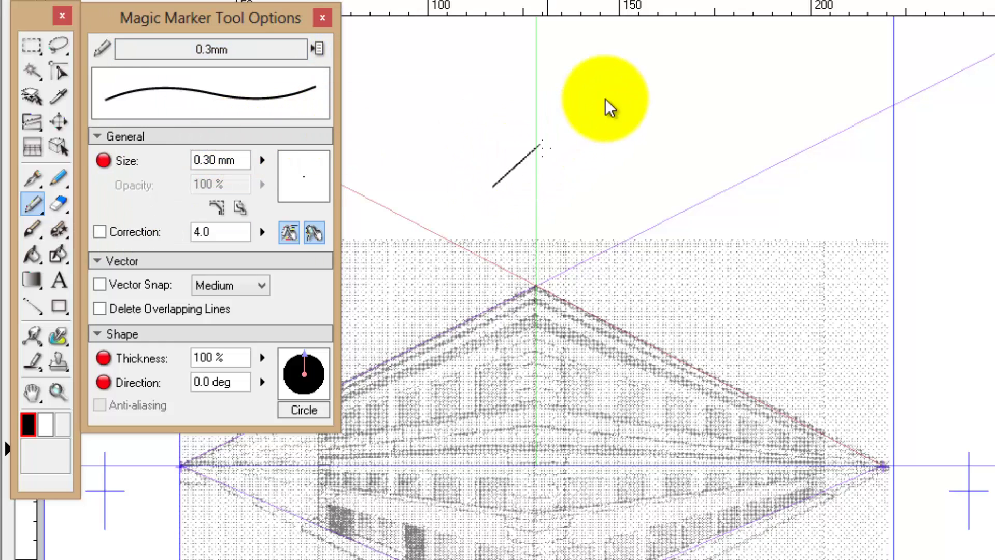
key("ctrl+z")
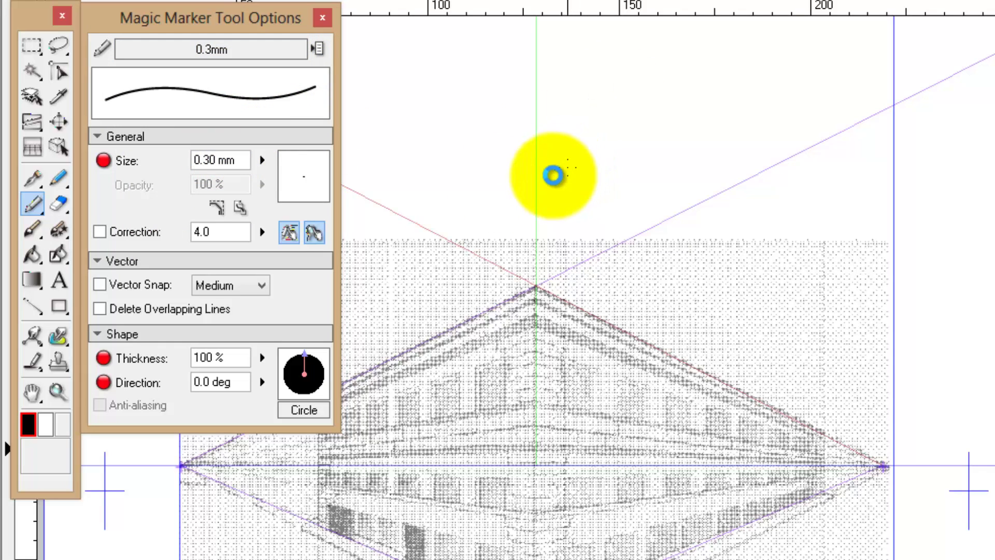
left_click_drag(575, 396, 844, 446)
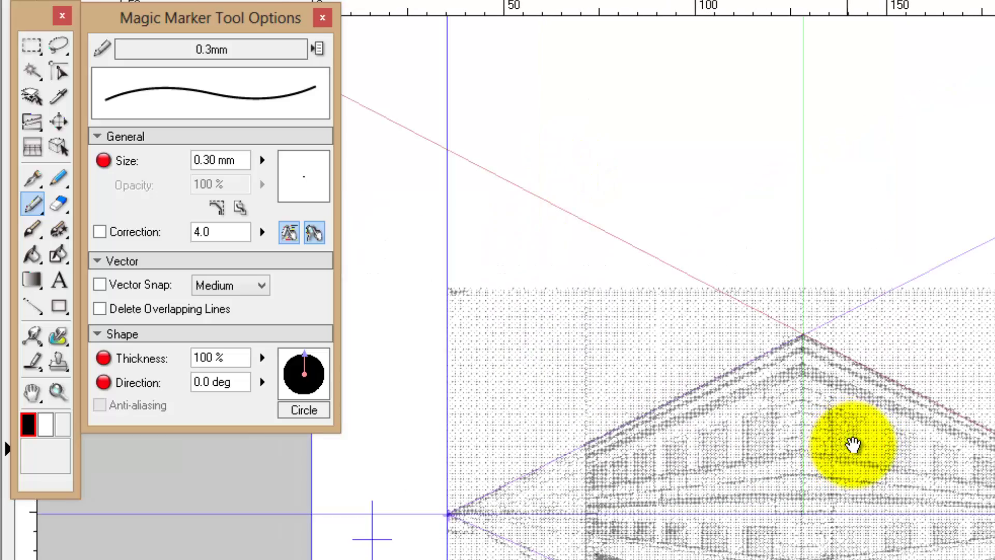
Ink the left roof edge to the apex with the 0.20 mm School pen, then open Size pressure settings
scroll(851, 452, "up", 1)
scroll(852, 454, "up", 1)
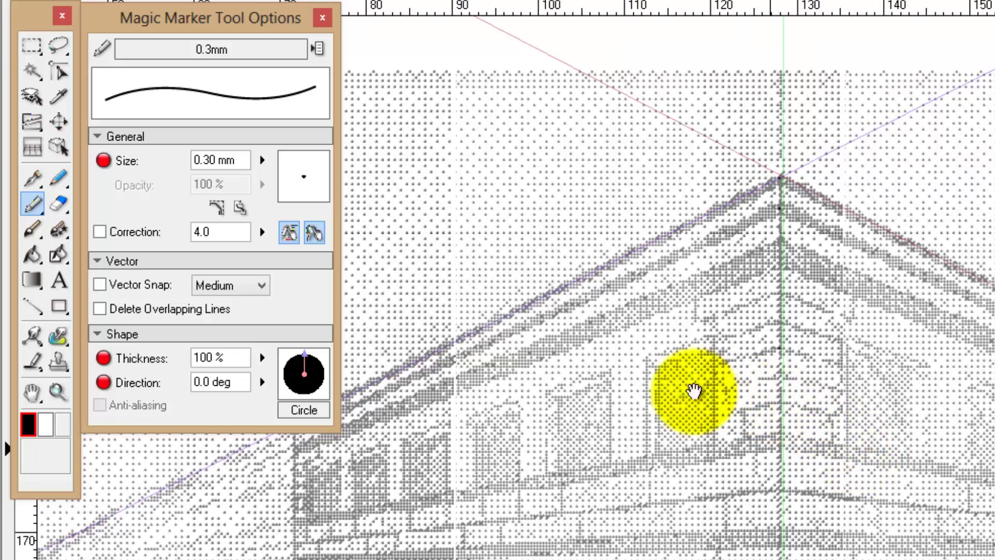
mouse_move(599, 393)
left_mouse_down()
mouse_move(769, 438)
mouse_move(795, 413)
left_mouse_up()
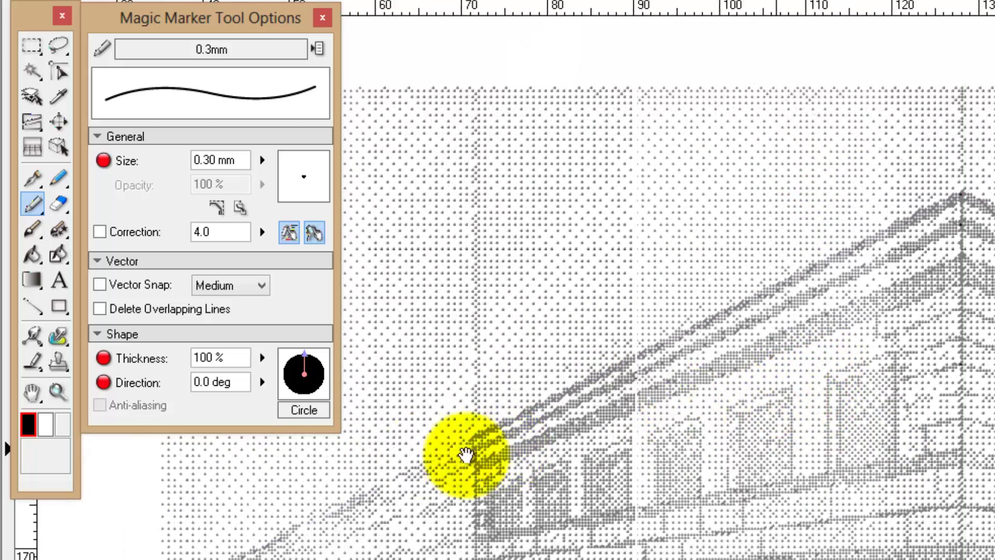
left_click(33, 179)
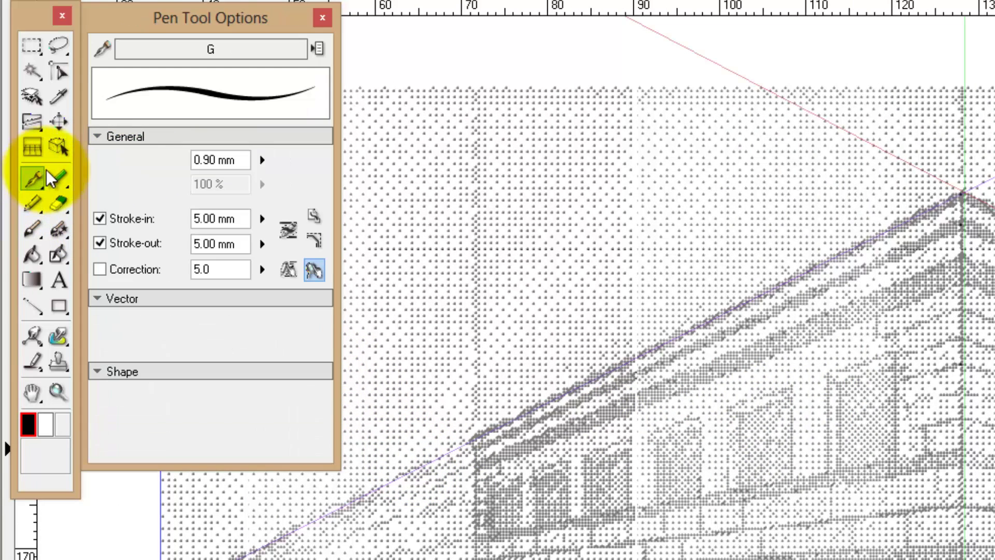
left_click(260, 51)
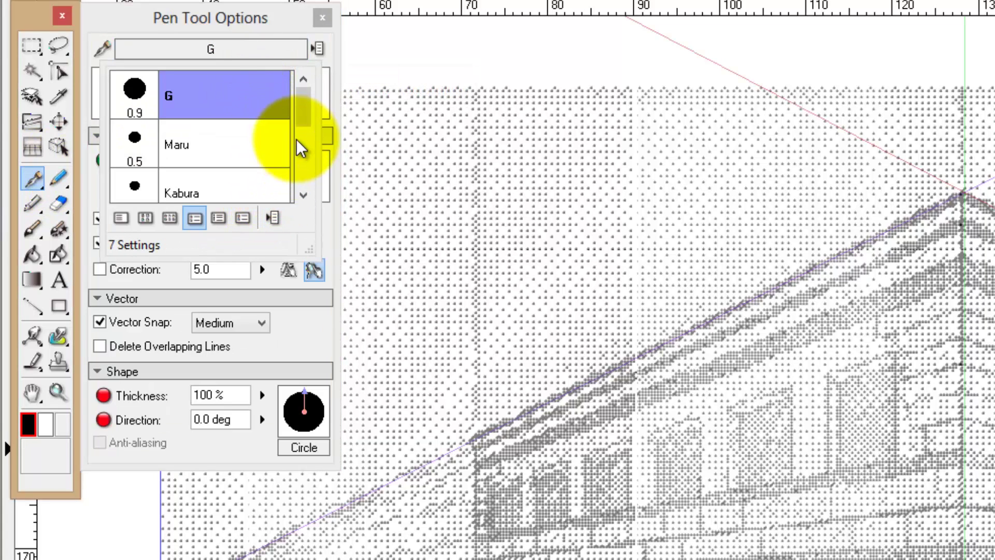
left_click_drag(302, 110, 306, 136)
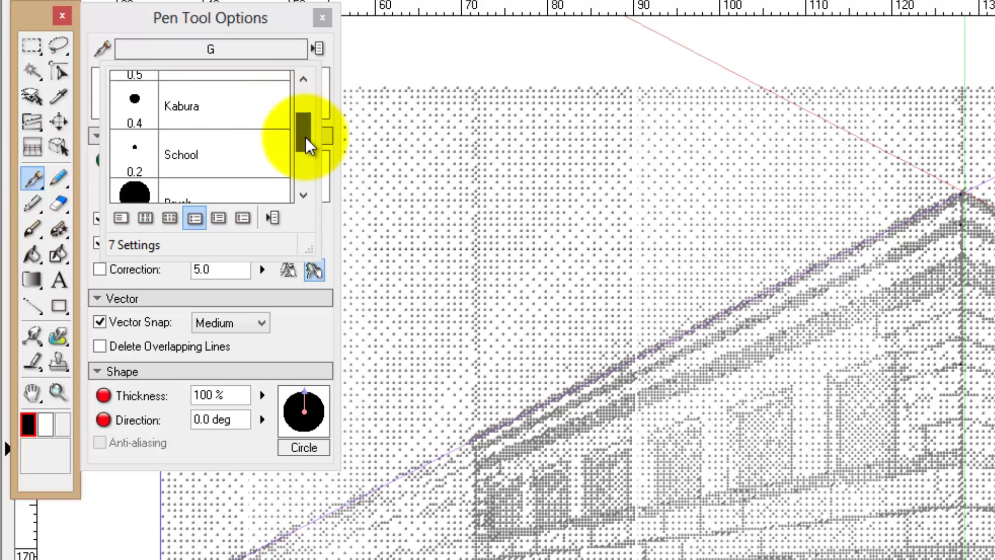
left_click(245, 154)
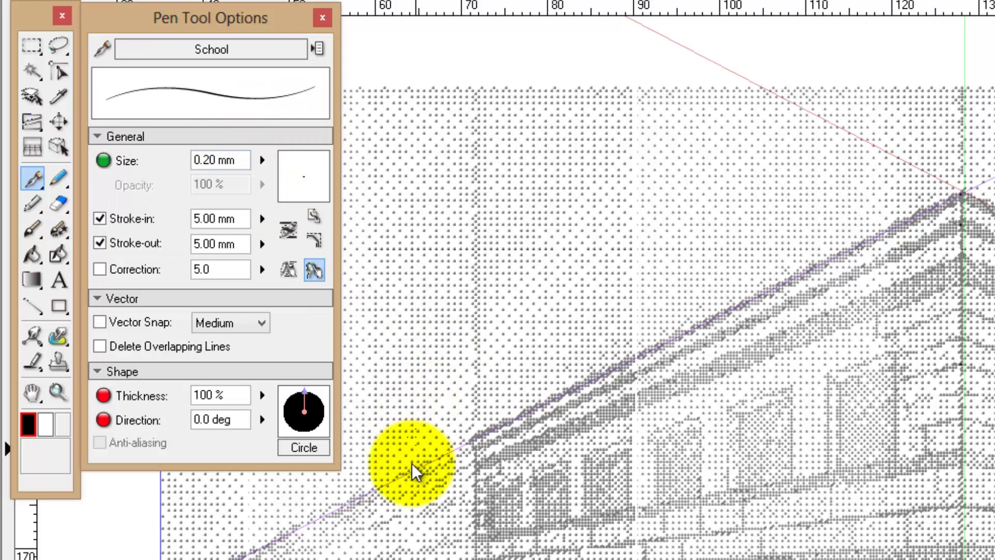
mouse_move(382, 489)
left_mouse_down()
mouse_move(884, 232)
mouse_move(993, 139)
left_mouse_up()
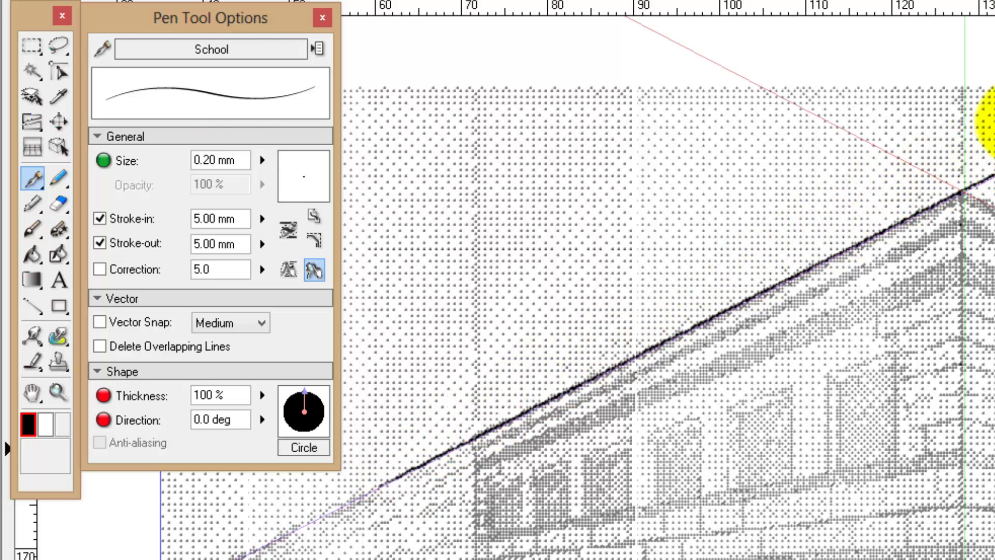
left_click(103, 161)
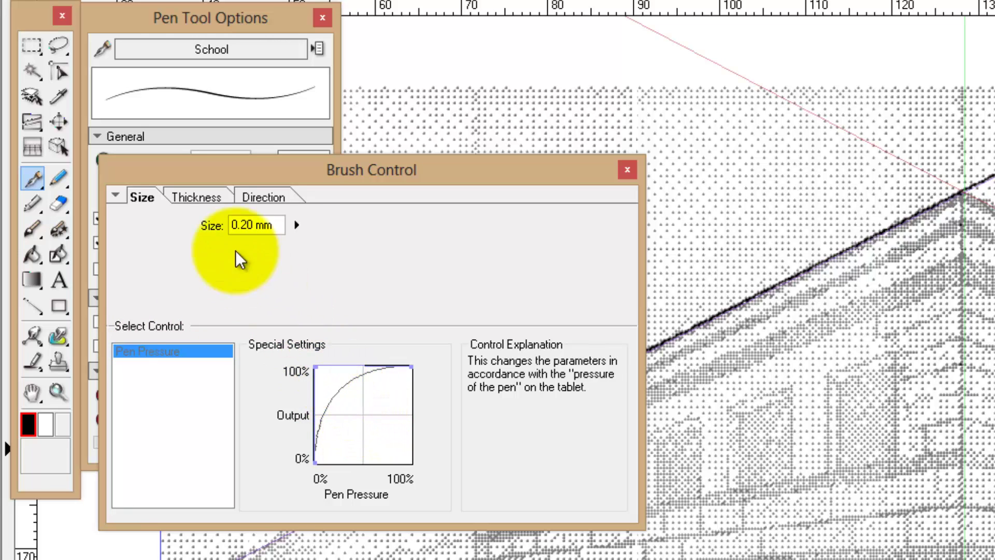
Review the Thickness, Direction and Size brush control settings, then close Brush Control
left_click(205, 197)
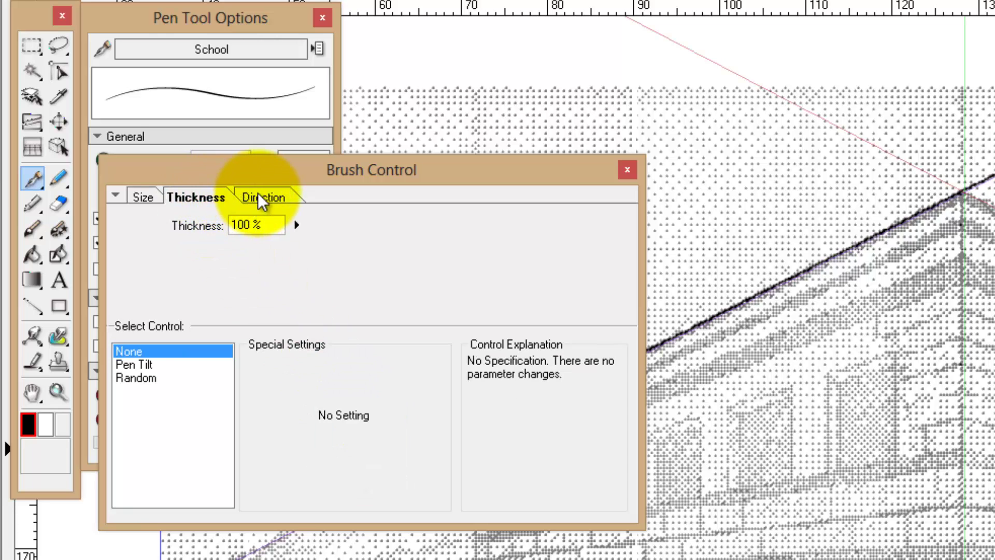
left_click(259, 197)
left_click(139, 197)
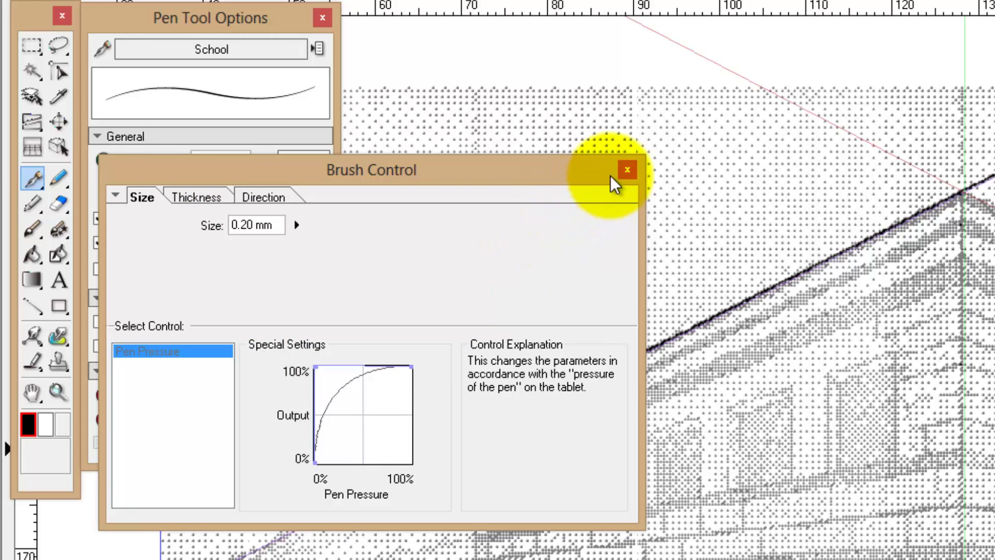
left_click(628, 169)
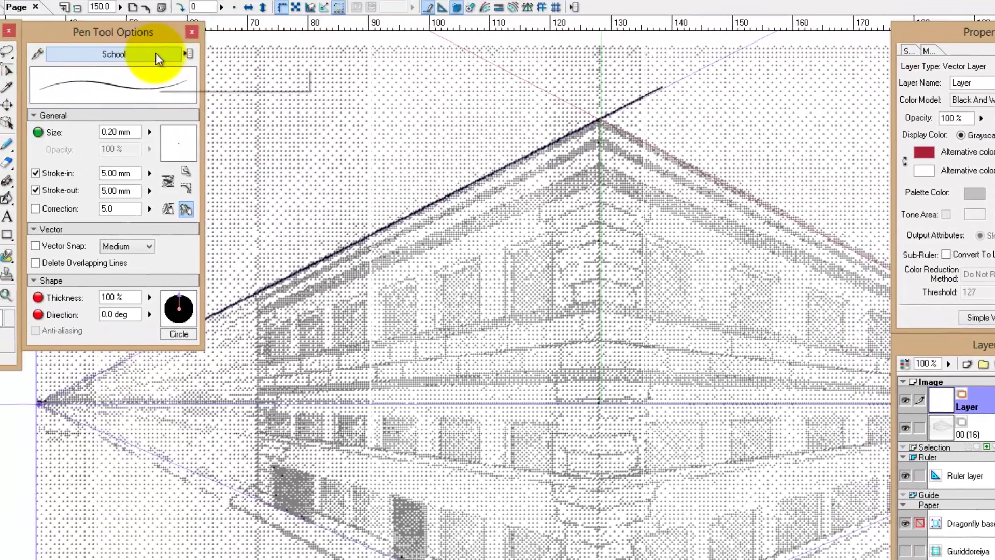
Keep the School brush in the pen brush list and pan toward the building corner
left_click(171, 68)
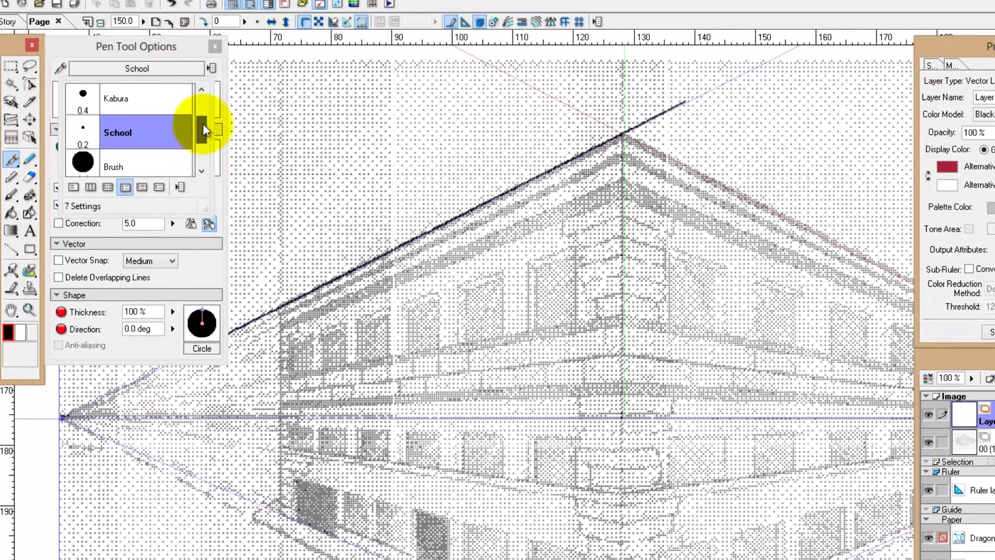
left_click_drag(203, 136, 200, 116)
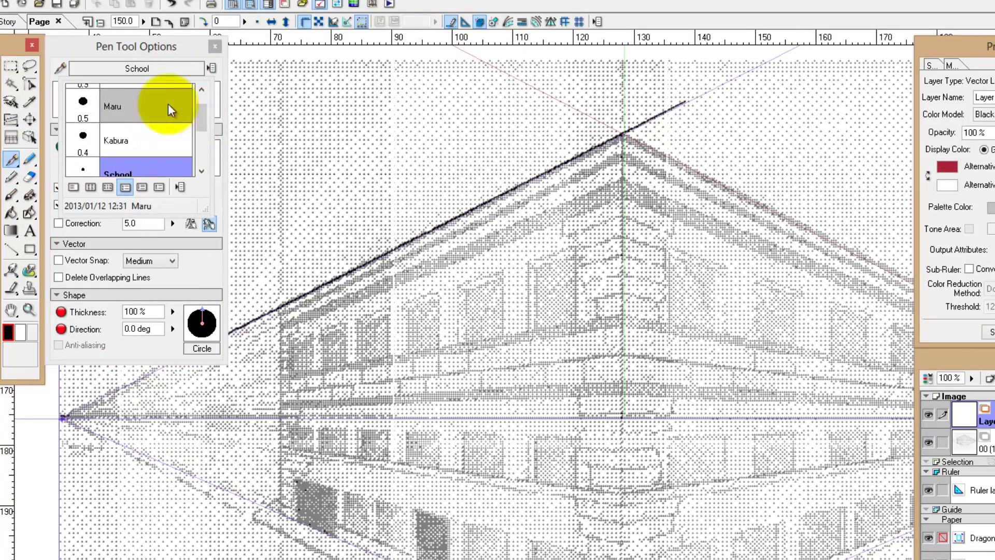
left_click(175, 68)
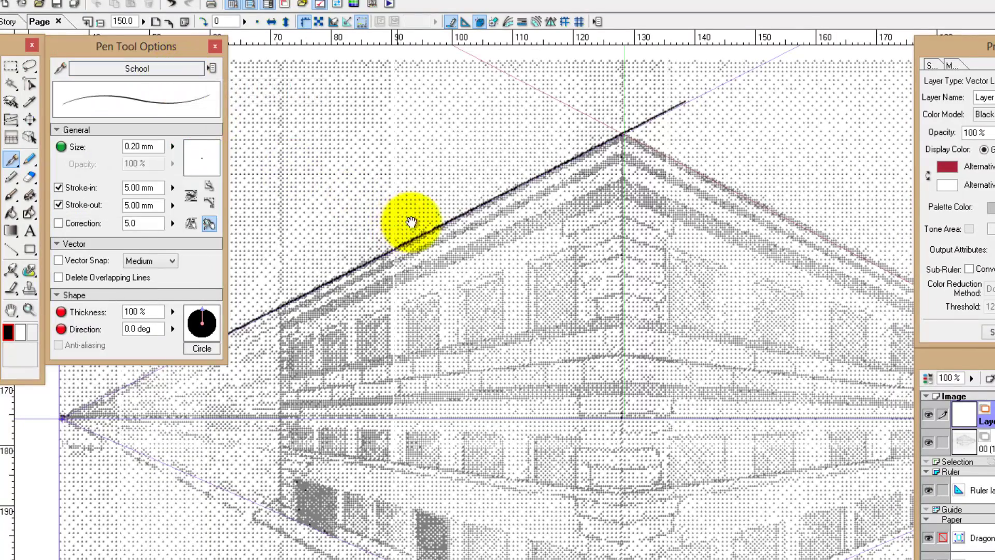
left_click_drag(411, 222, 468, 194)
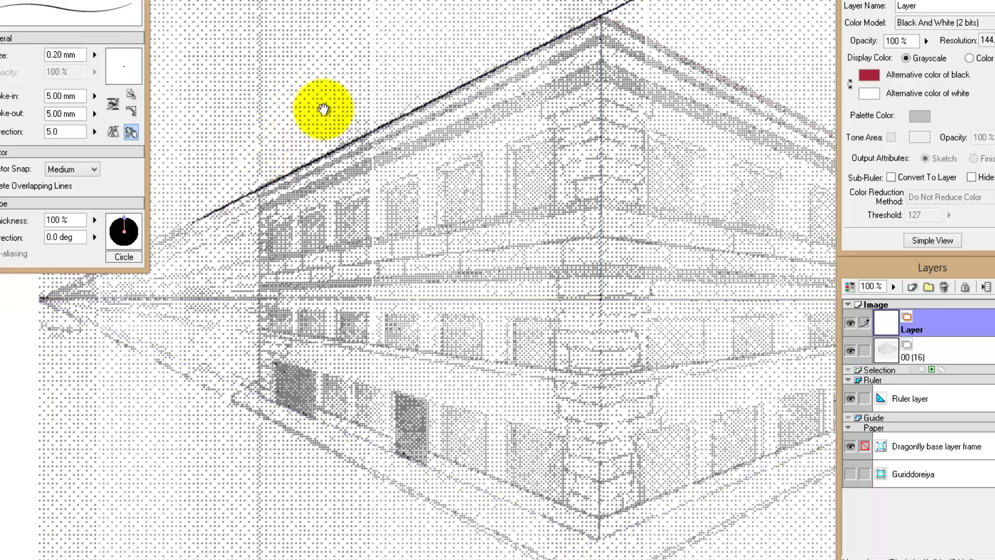
left_click_drag(323, 109, 366, 120)
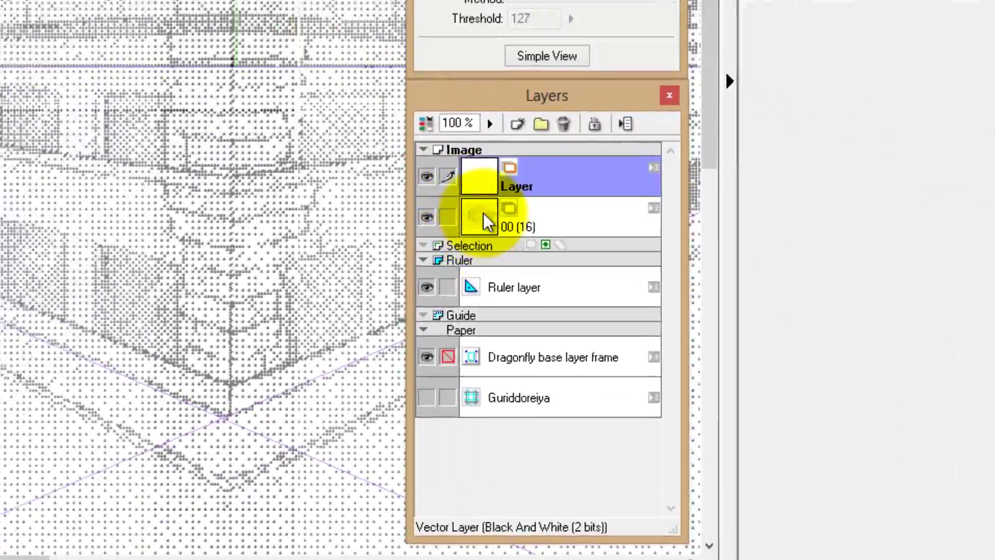
Show sketch layer 00 (16) in colour and draw a blue perspective guide line
left_click(887, 353)
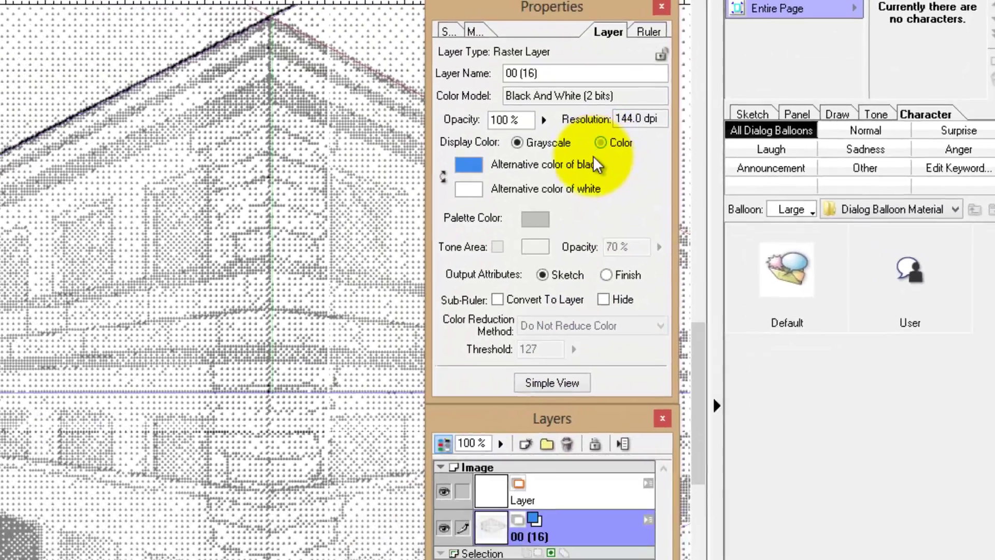
left_click(487, 172)
mouse_move(480, 166)
left_mouse_down()
mouse_move(365, 215)
mouse_move(322, 222)
left_mouse_up()
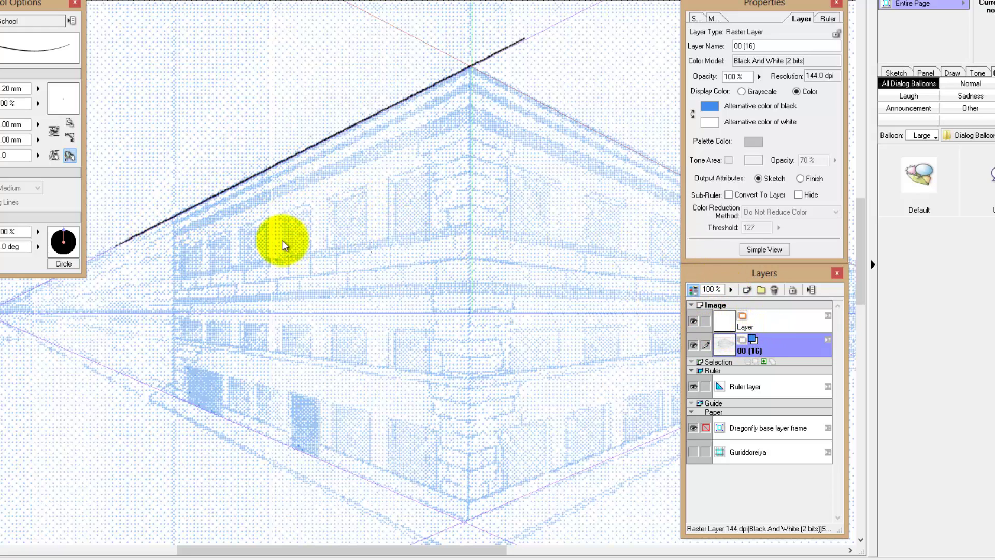
left_click_drag(143, 262, 378, 153)
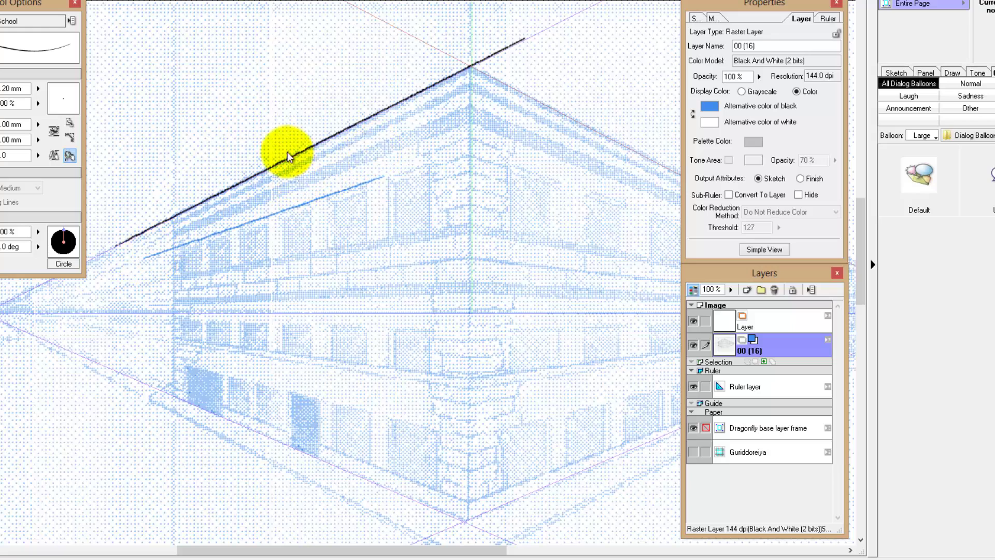
Undo a black test line and an extra blue guide, then reselect the vector inking layer
left_click(731, 320)
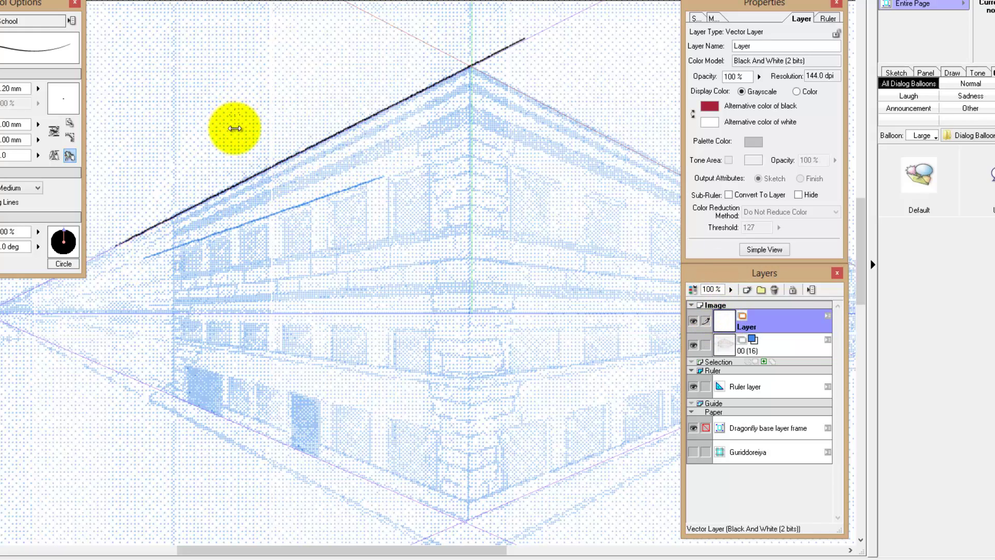
left_click_drag(298, 102, 331, 76)
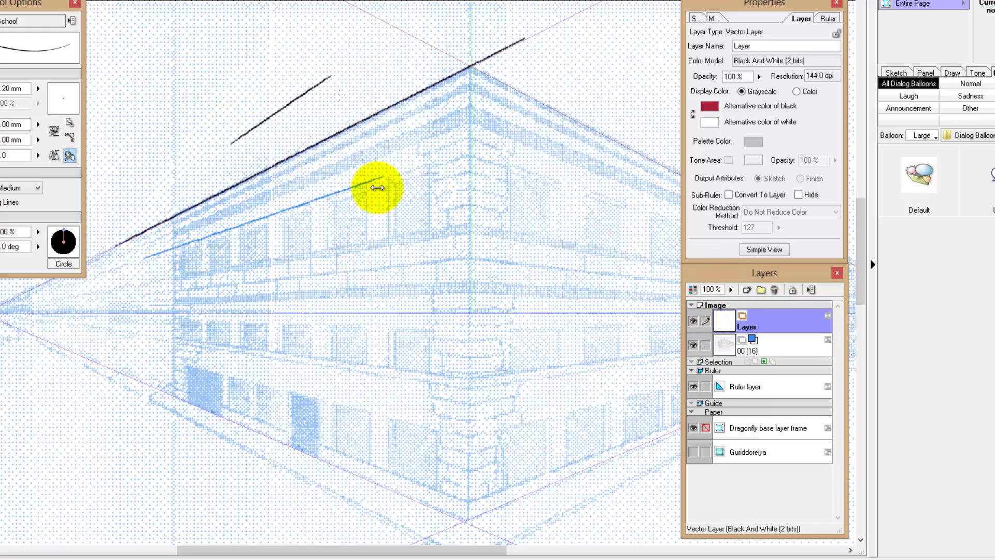
left_click(710, 343)
left_click_drag(273, 225, 418, 197)
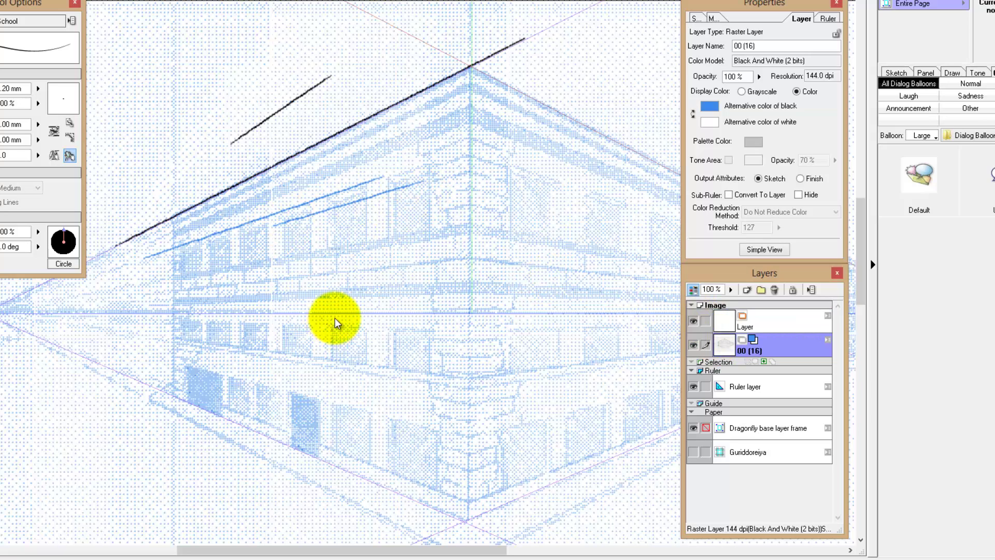
key("ctrl+z")
key("ctrl+z")
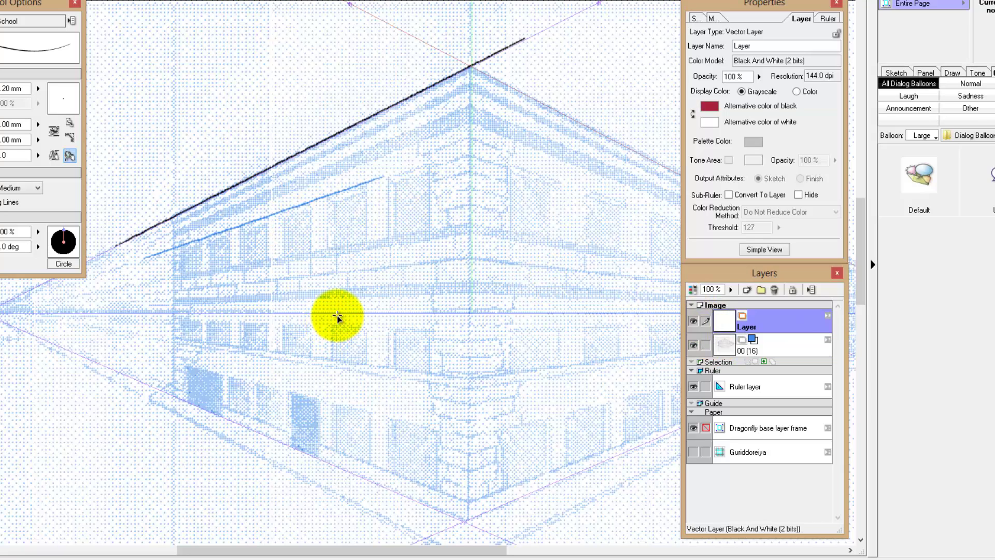
key("ctrl+z")
key("ctrl+z")
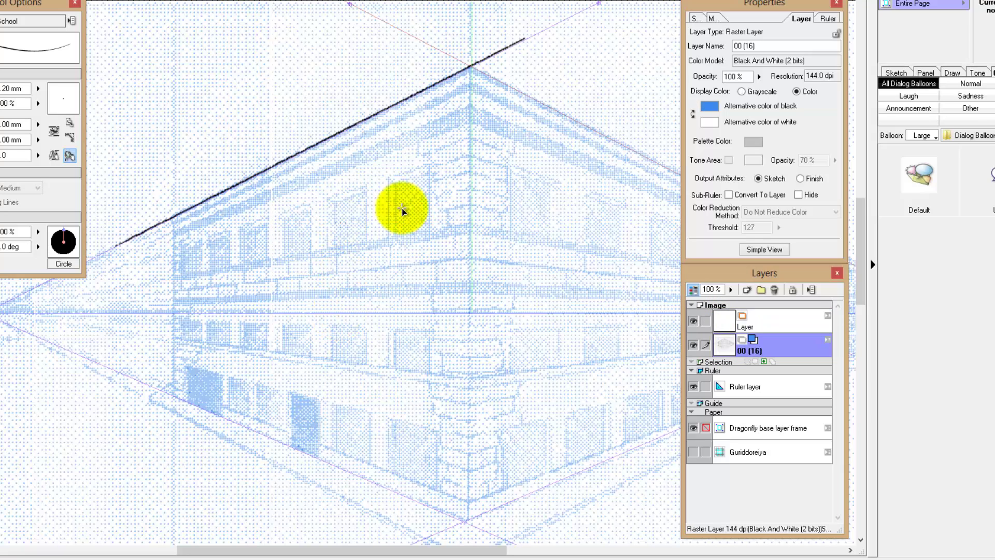
left_click(724, 327)
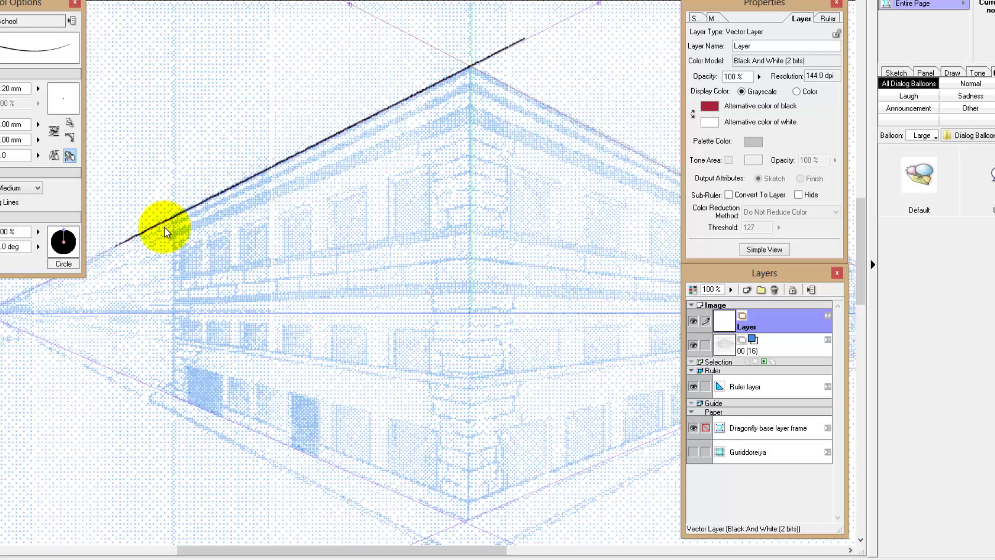
With palettes hidden, ink two more black lines parallel to the left roof edge
scroll(174, 251, "up", 1)
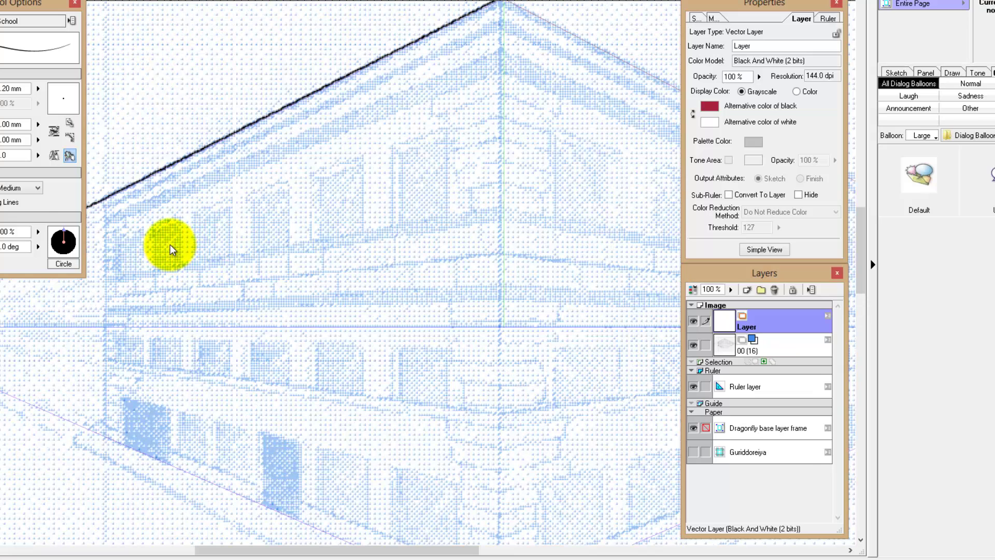
key("Tab")
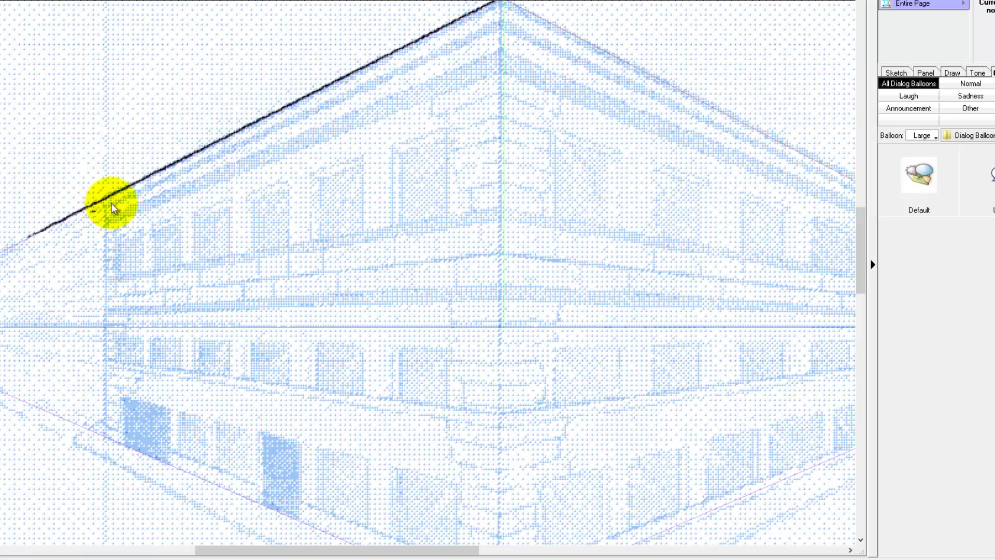
mouse_move(114, 207)
left_mouse_down()
mouse_move(177, 166)
mouse_move(532, 40)
left_mouse_up()
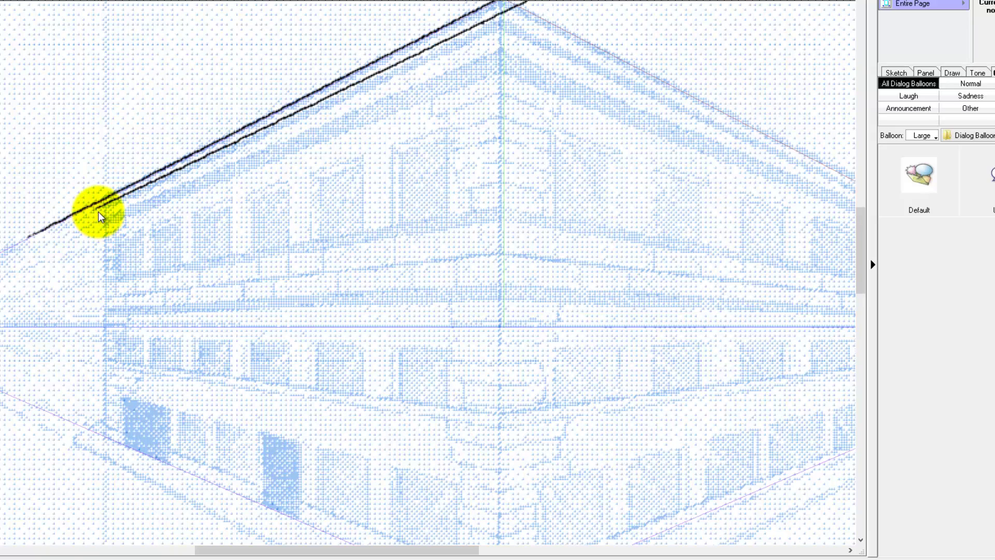
mouse_move(103, 215)
left_mouse_down()
mouse_move(178, 172)
mouse_move(531, 36)
left_mouse_up()
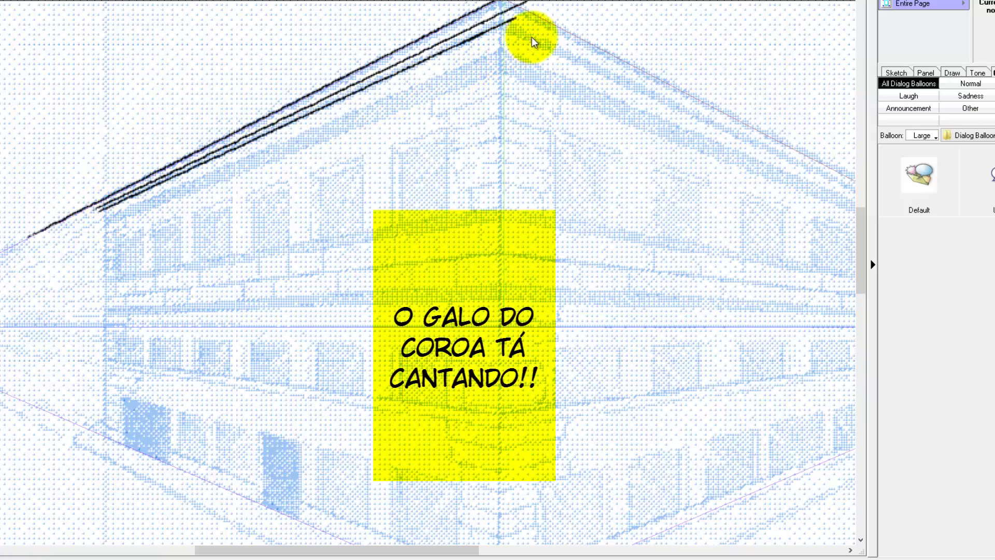
scroll(506, 64, "down", 3)
scroll(515, 123, "up", 2)
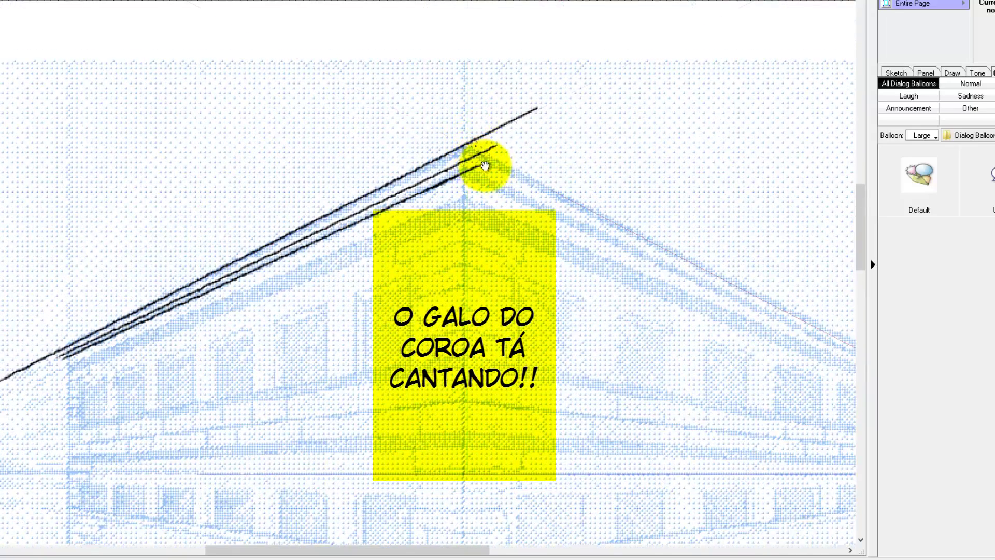
scroll(484, 162, "up", 2)
mouse_move(517, 71)
left_mouse_down()
mouse_move(476, 95)
mouse_move(467, 542)
left_mouse_up()
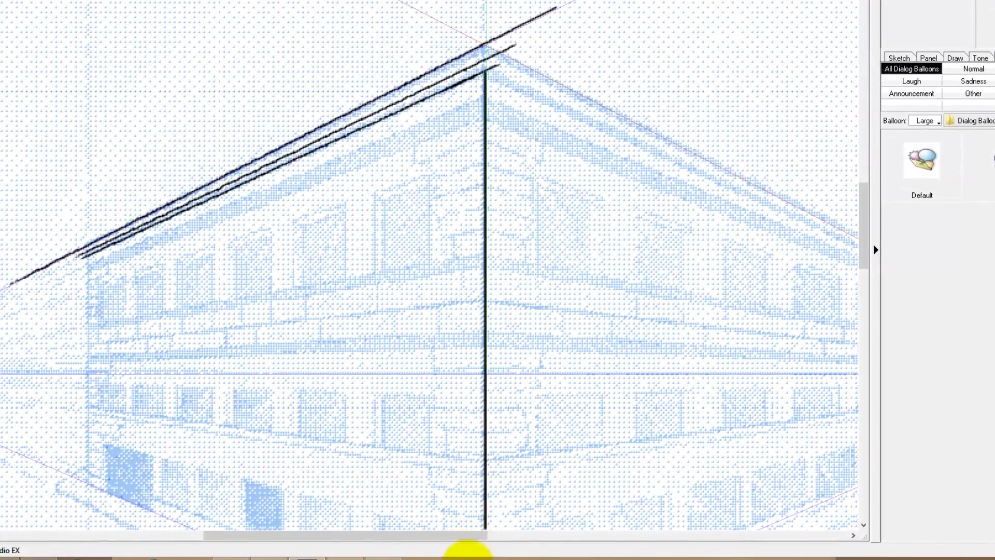
scroll(442, 163, "down", 3)
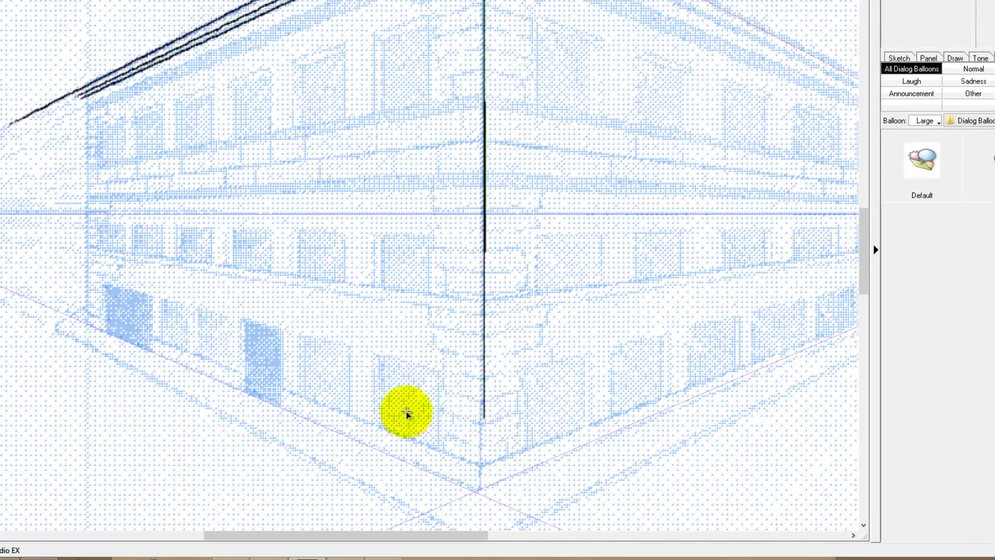
key("Tab")
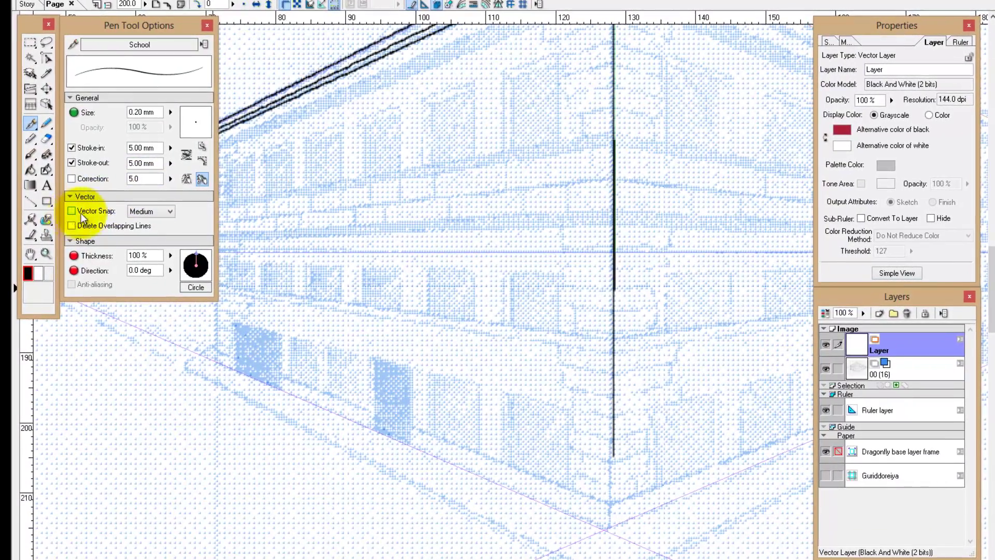
key("Tab")
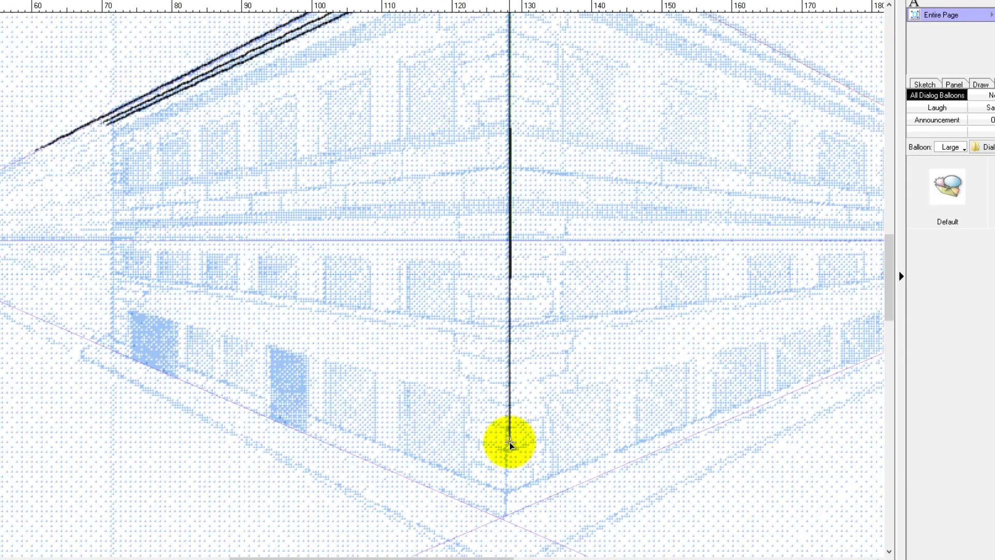
left_click_drag(509, 444, 508, 475)
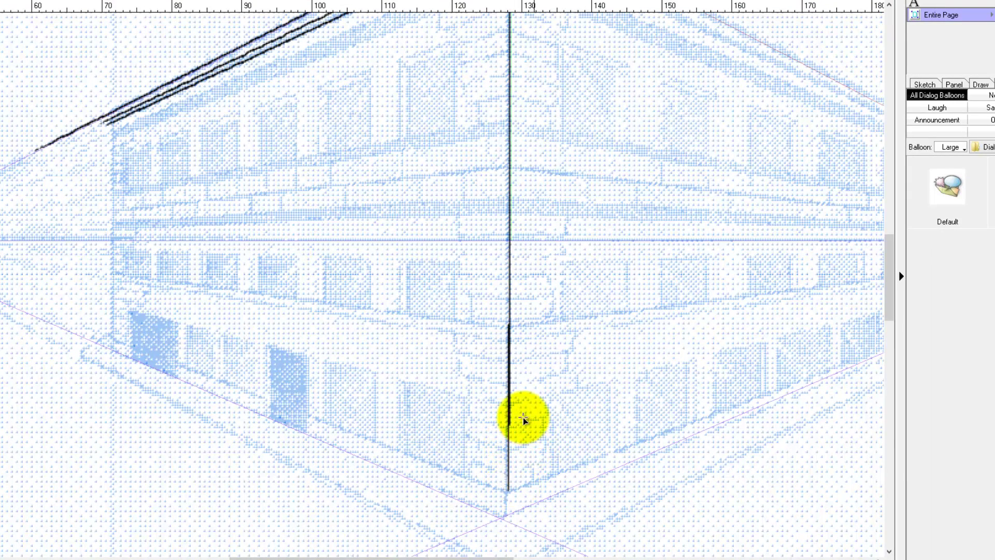
left_click_drag(460, 289, 488, 359)
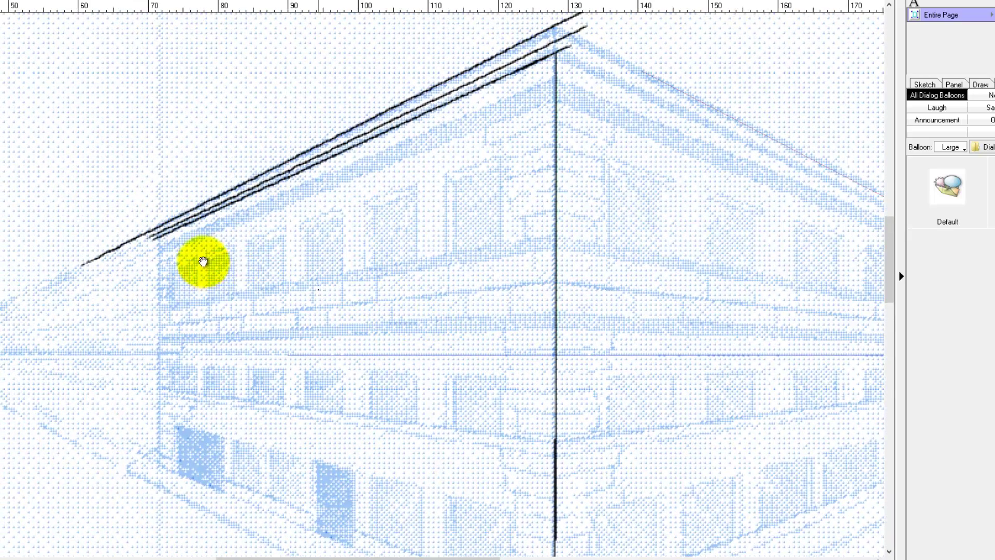
key("Tab")
key("p")
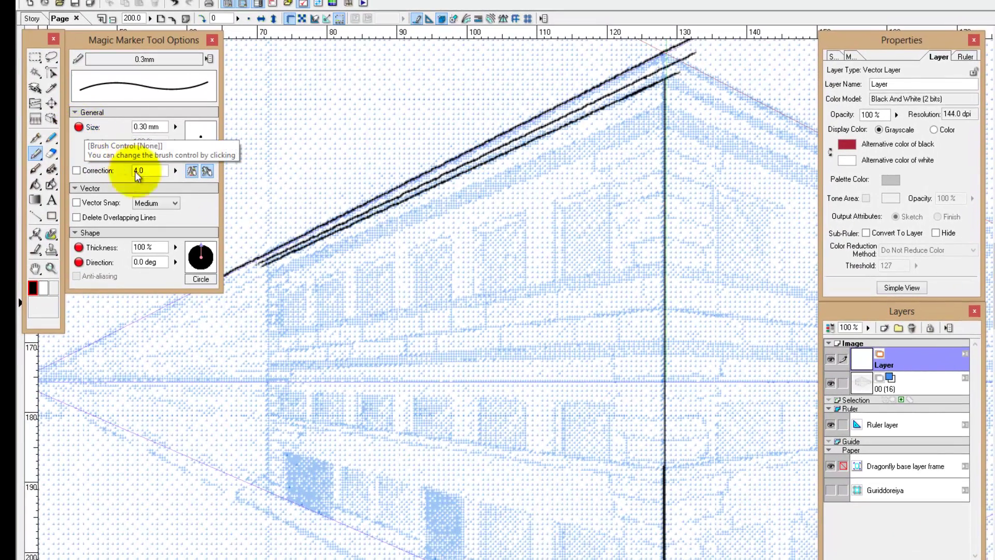
left_click(79, 128)
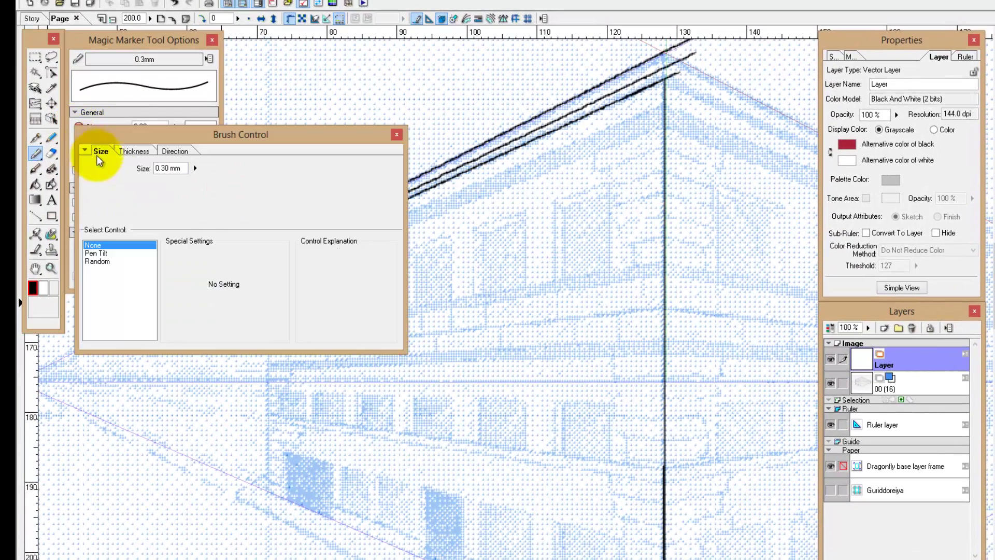
left_click(98, 253)
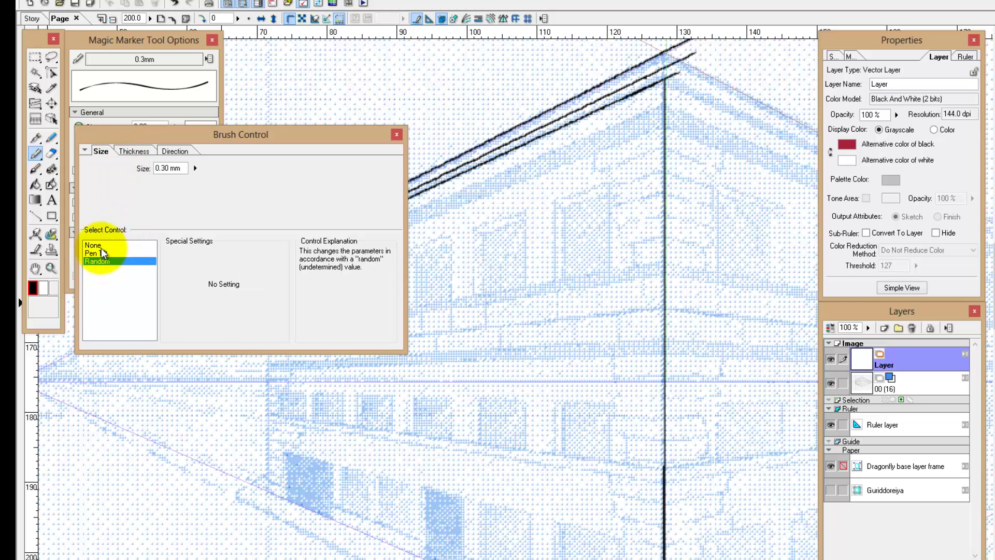
left_click(101, 245)
left_click(137, 152)
left_click(174, 152)
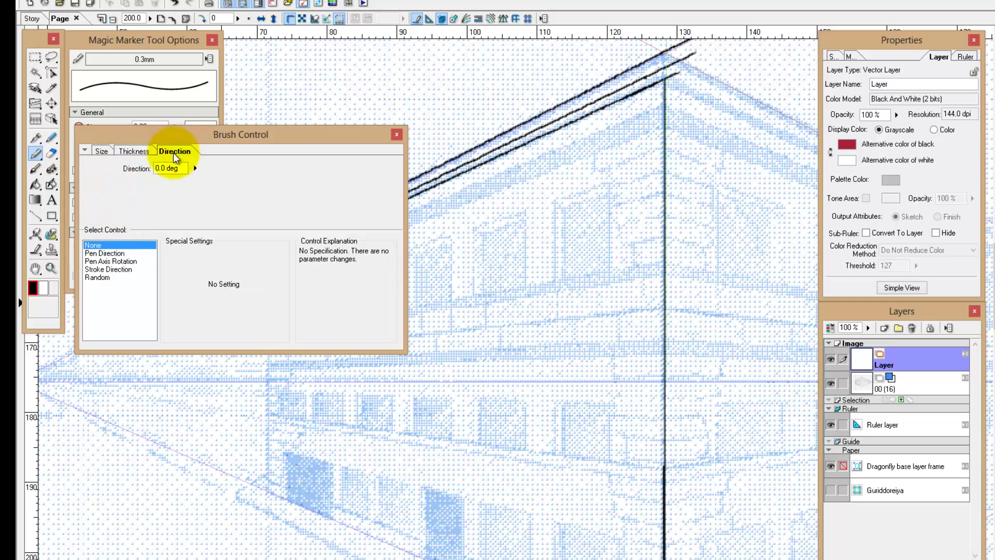
left_click(101, 151)
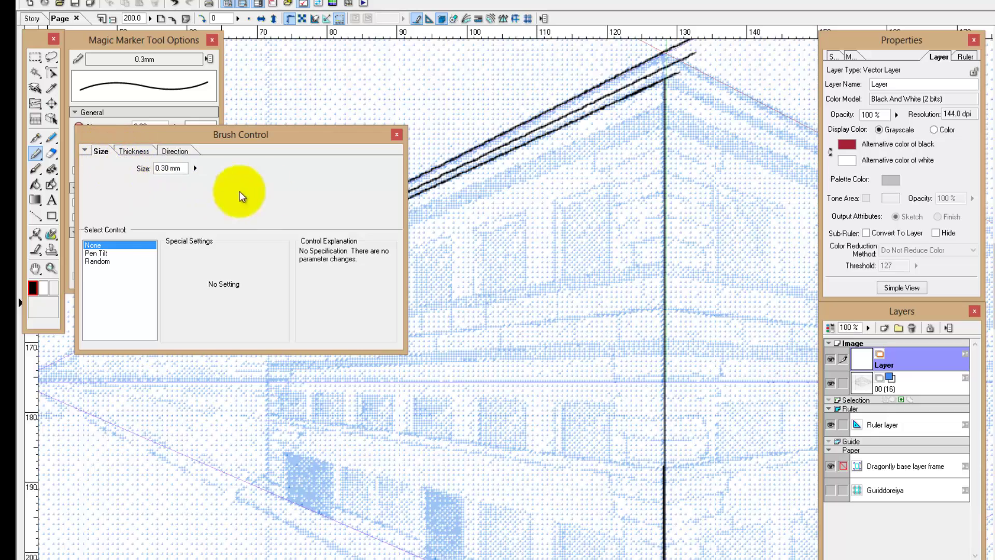
left_click(396, 135)
Draw a short black vertical stroke rising above the roof apex
mouse_move(485, 211)
left_mouse_down()
mouse_move(416, 254)
mouse_move(378, 250)
left_mouse_up()
left_click_drag(484, 244, 418, 224)
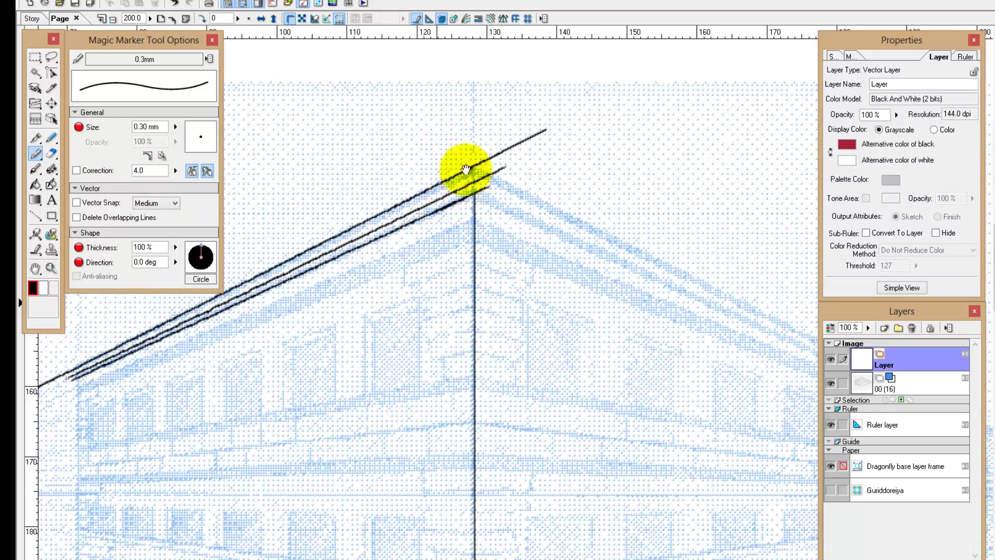
left_click_drag(465, 169, 476, 178)
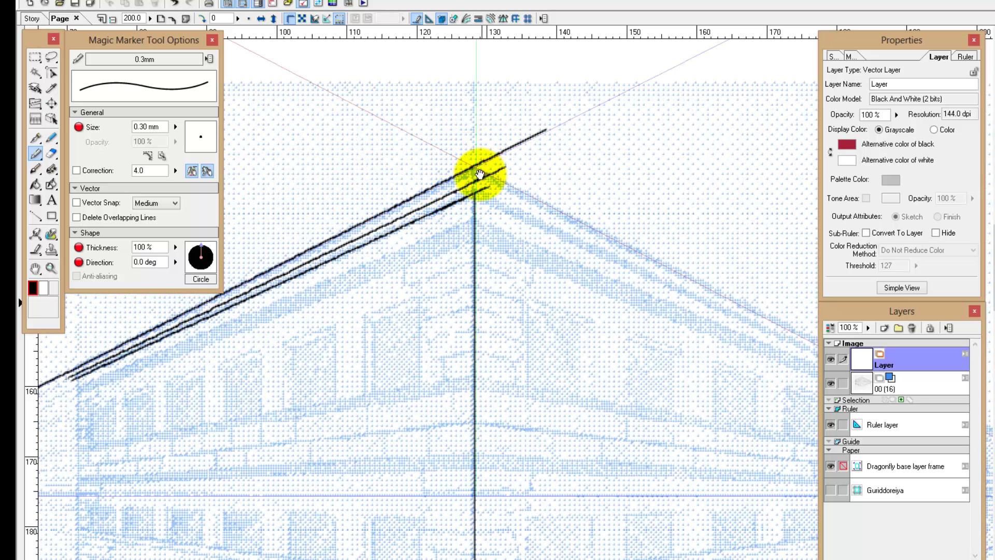
left_click_drag(475, 187, 471, 128)
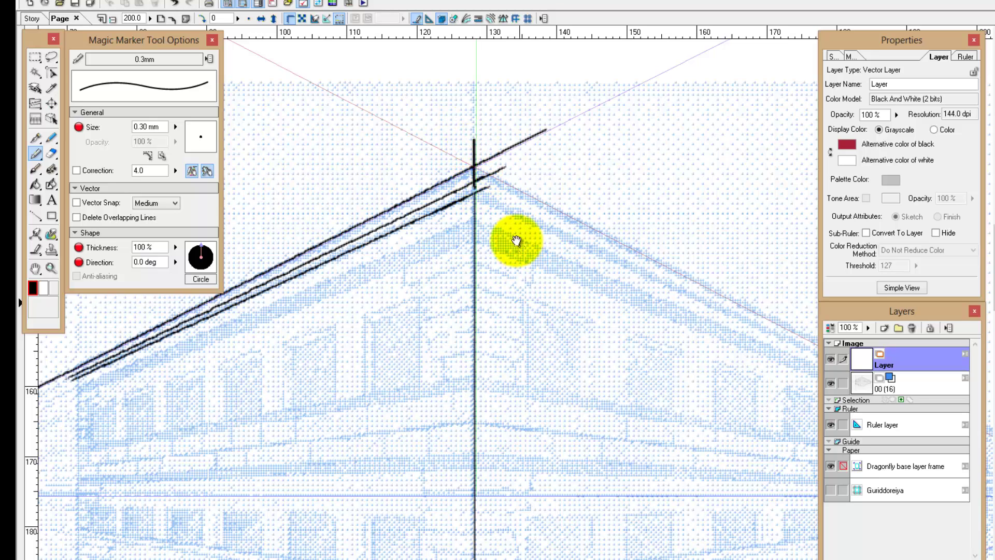
Trim the top roof line's overshoot at the corner line and zoom toward the roof lines' left end
left_click(490, 159)
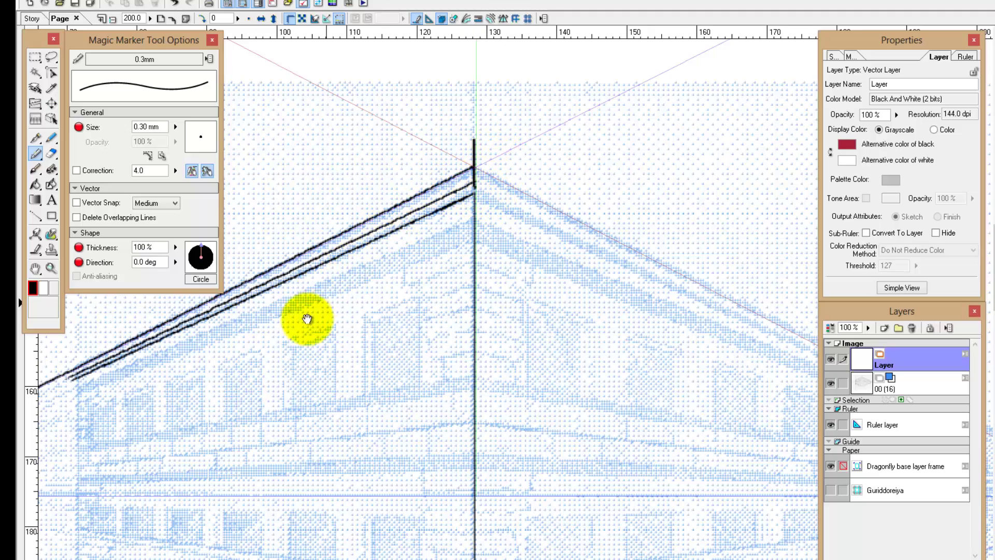
left_click_drag(527, 279, 544, 276)
scroll(545, 276, "down", 1)
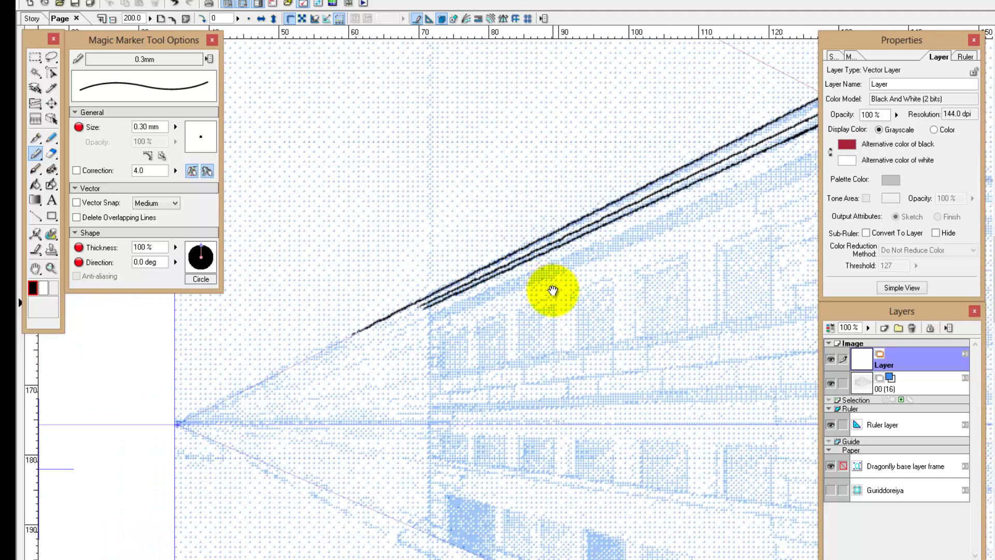
scroll(544, 290, "up", 2)
Zoom in on the roof lines' left ends and try closing strokes, undoing the misplaced ones
scroll(526, 359, "up", 1)
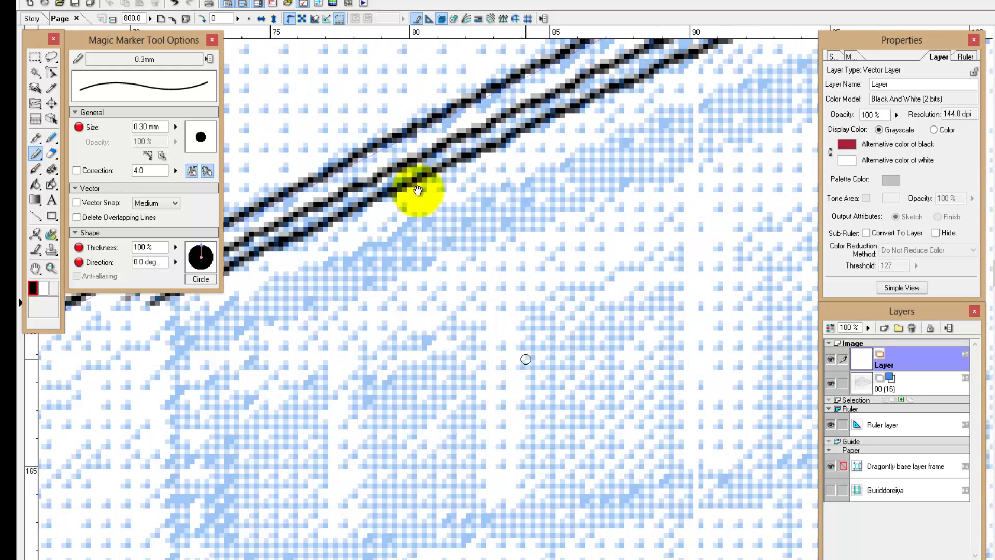
left_click_drag(411, 295, 595, 273)
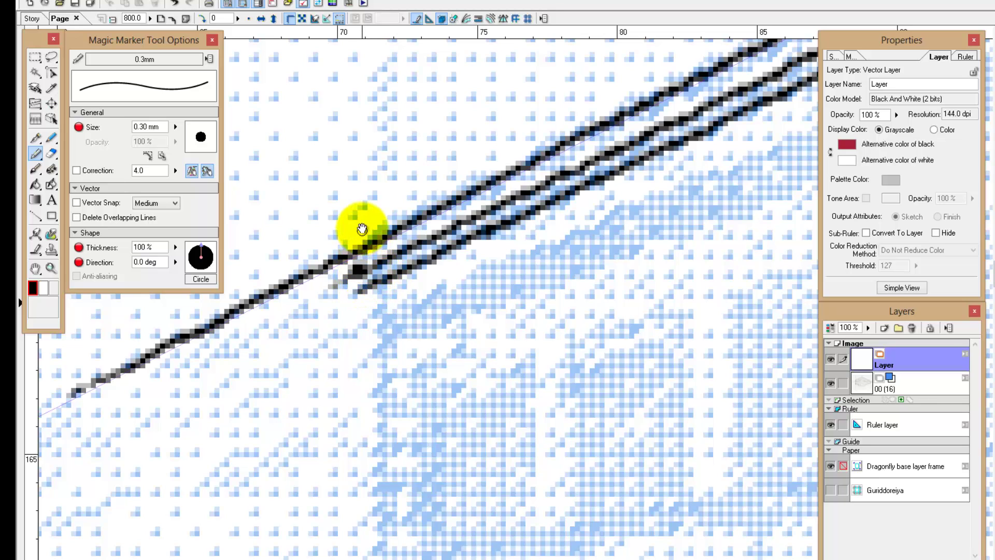
left_click_drag(357, 292, 356, 214)
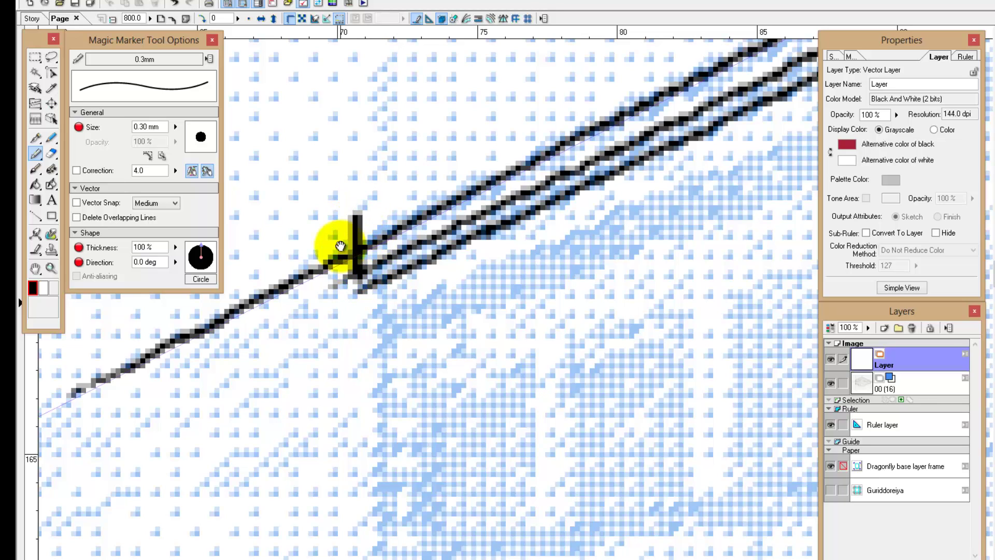
key("ctrl+z")
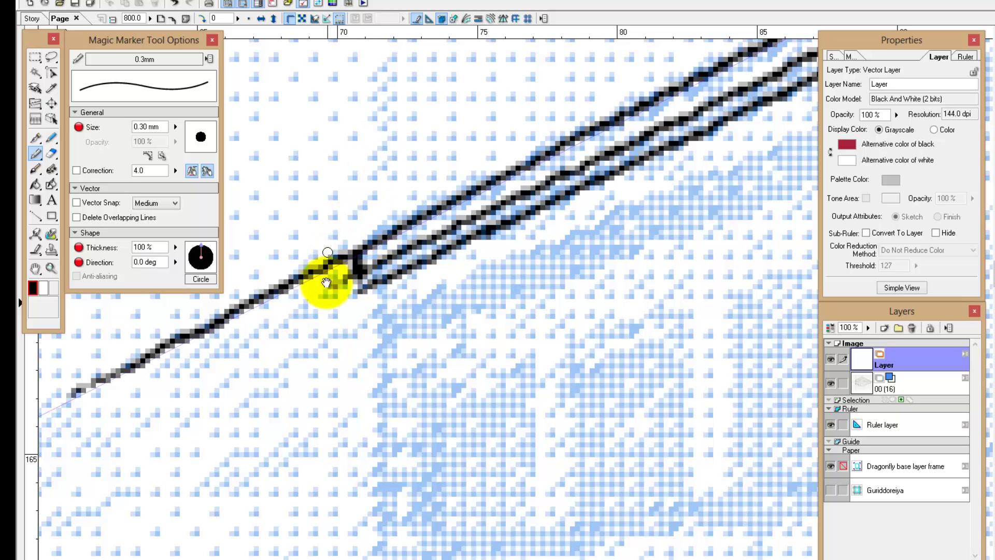
key("ctrl+z")
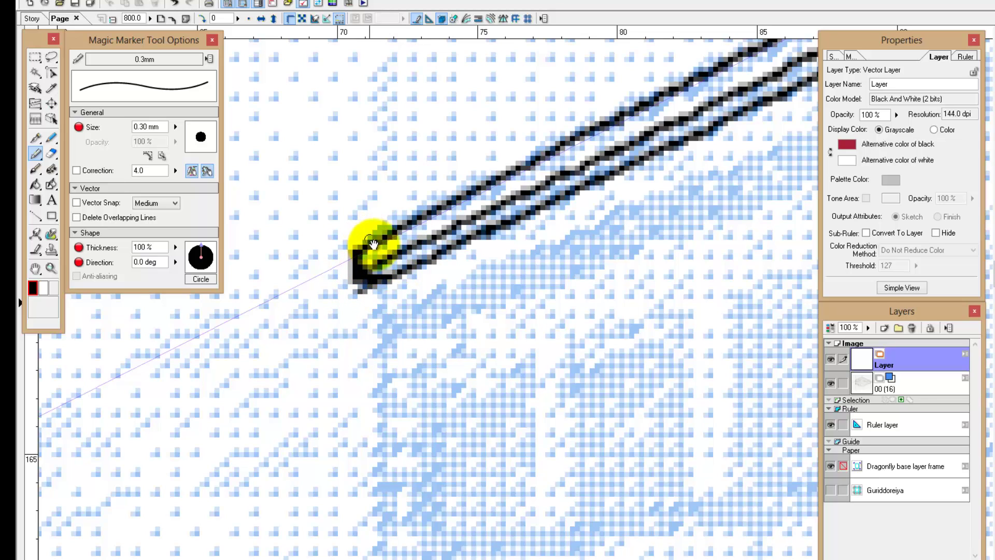
key("ctrl+z")
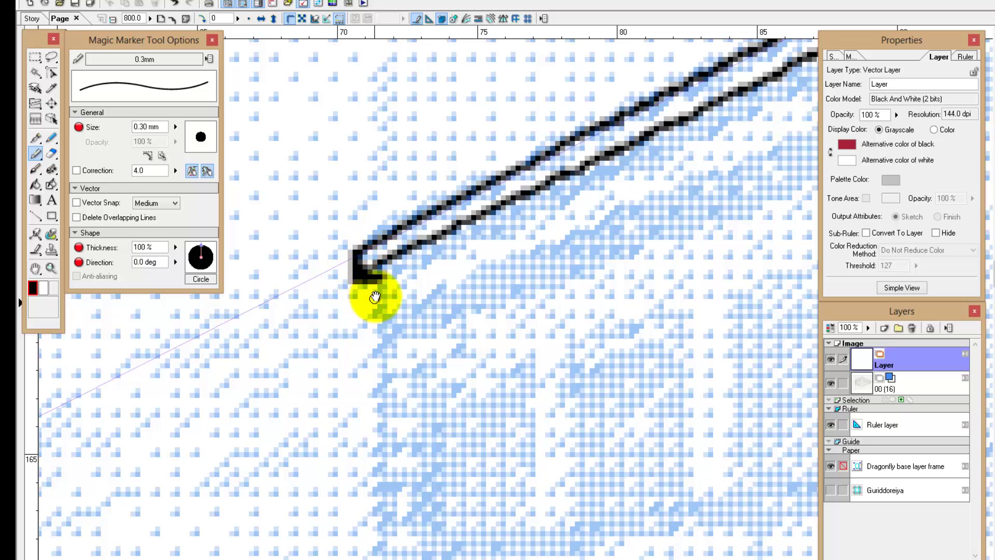
key("ctrl+y")
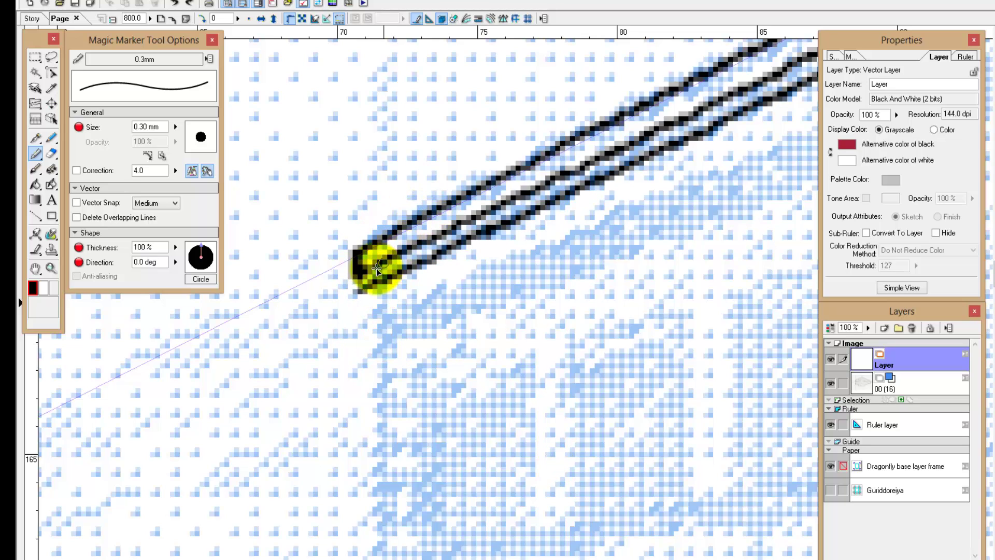
left_click_drag(370, 278, 427, 278)
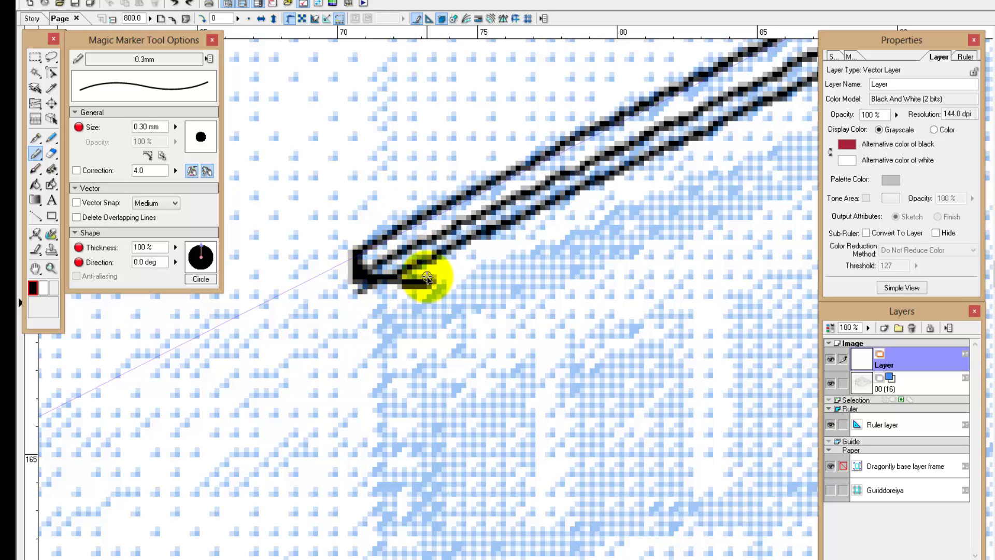
key("ctrl+z")
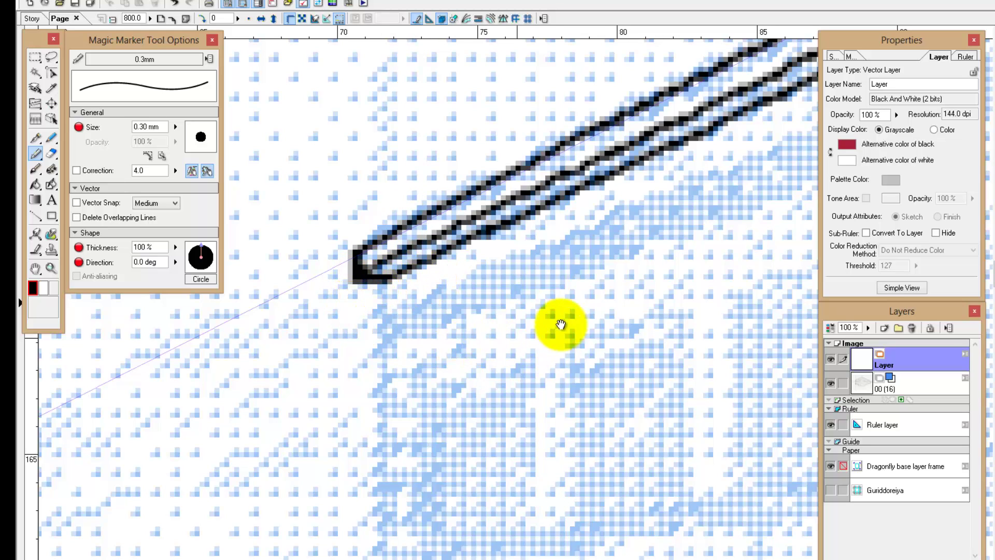
Pan back toward the roof apex and zoom out to see the whole roof
left_click_drag(560, 324, 389, 427)
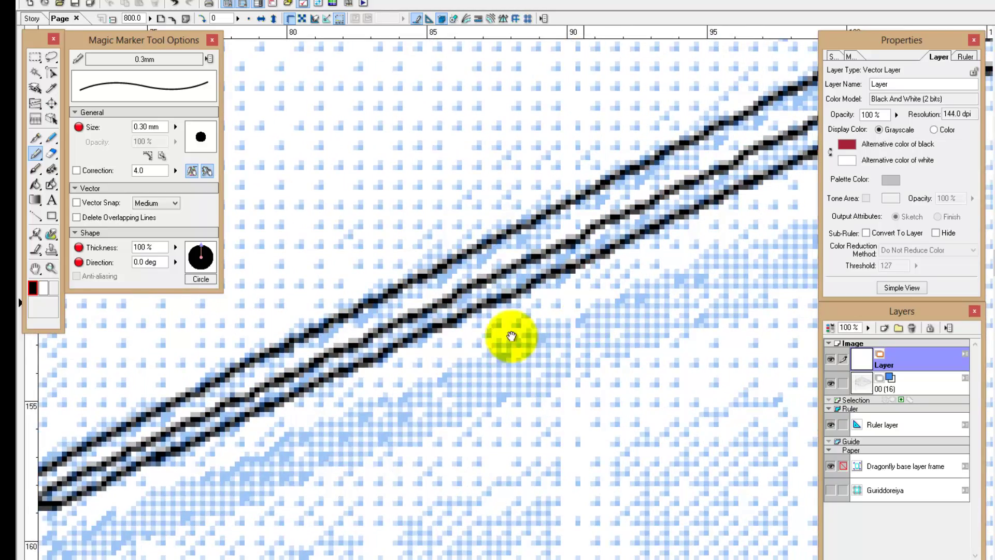
mouse_move(511, 333)
left_mouse_down()
mouse_move(406, 333)
mouse_move(356, 382)
left_mouse_up()
left_click_drag(523, 308, 340, 403)
left_click_drag(606, 271, 367, 400)
left_click_drag(552, 303, 476, 353)
key("ctrl+minus")
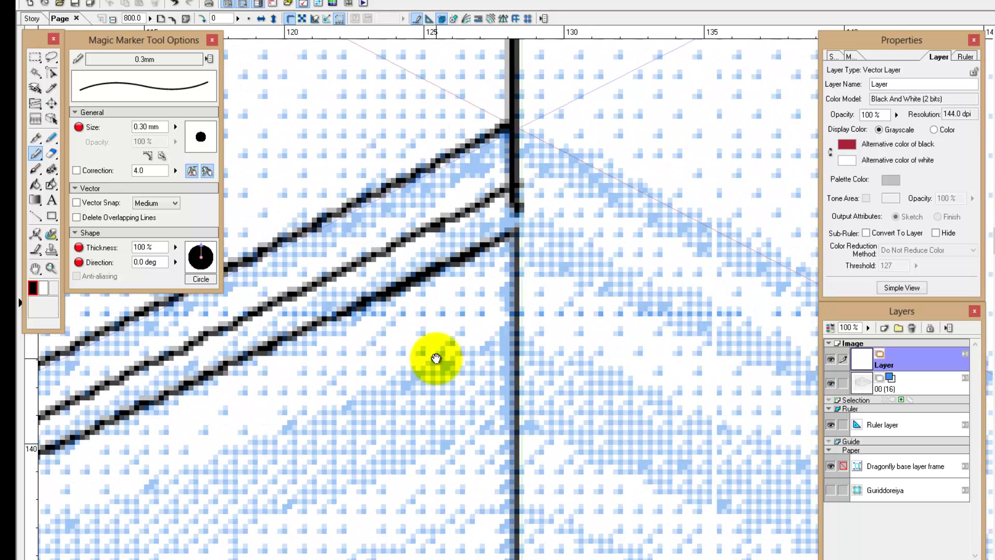
key("ctrl+minus")
key("ctrl+minus")
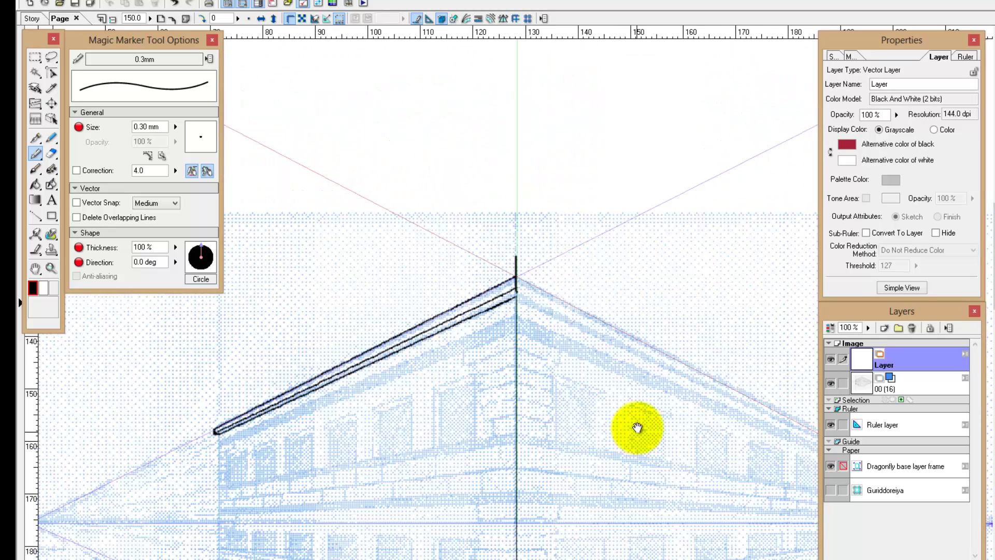
Ink two black lines from the apex down the right roof edge, undoing two stray strokes
mouse_move(638, 426)
left_mouse_down()
mouse_move(539, 340)
mouse_move(477, 267)
mouse_move(470, 286)
left_mouse_up()
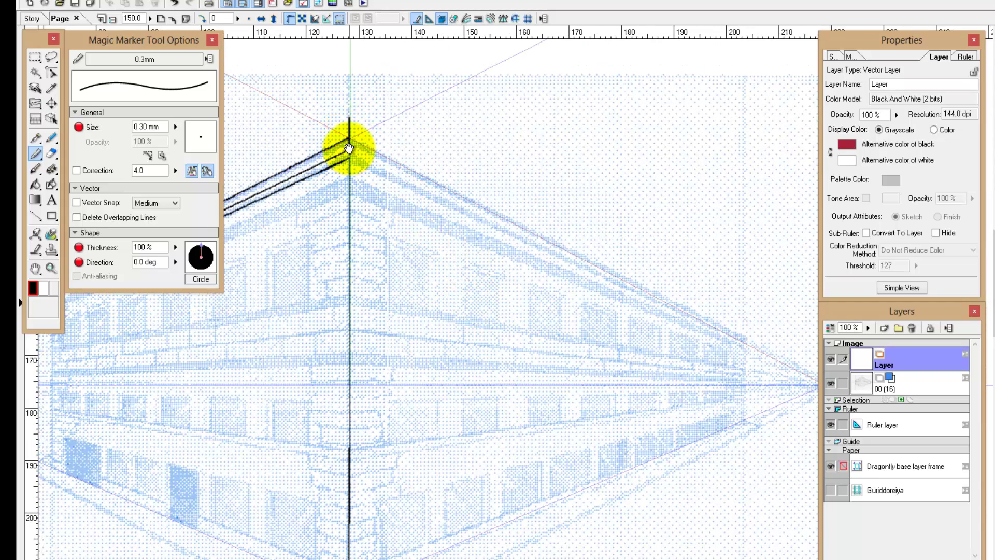
left_click_drag(349, 149, 382, 172)
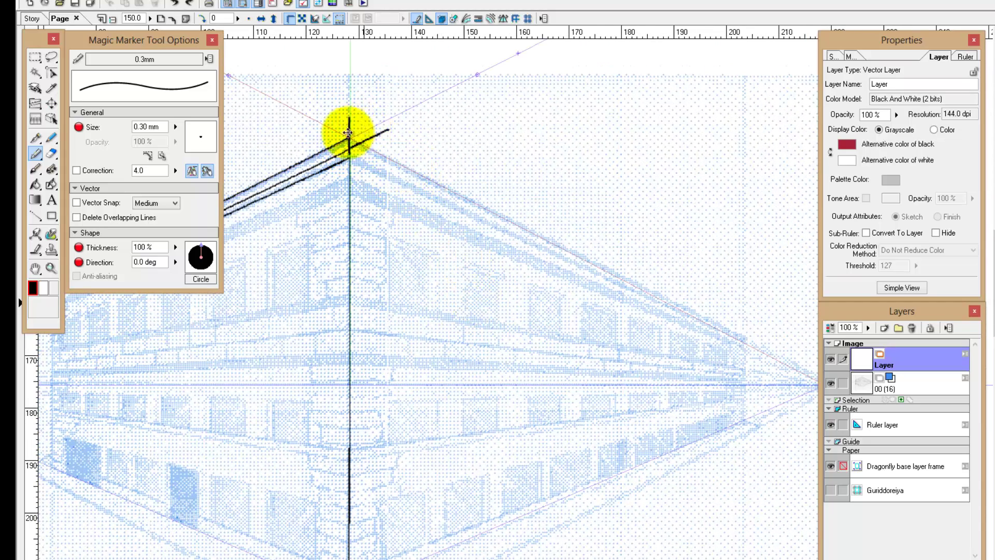
key("ctrl+z")
left_click_drag(350, 150, 776, 340)
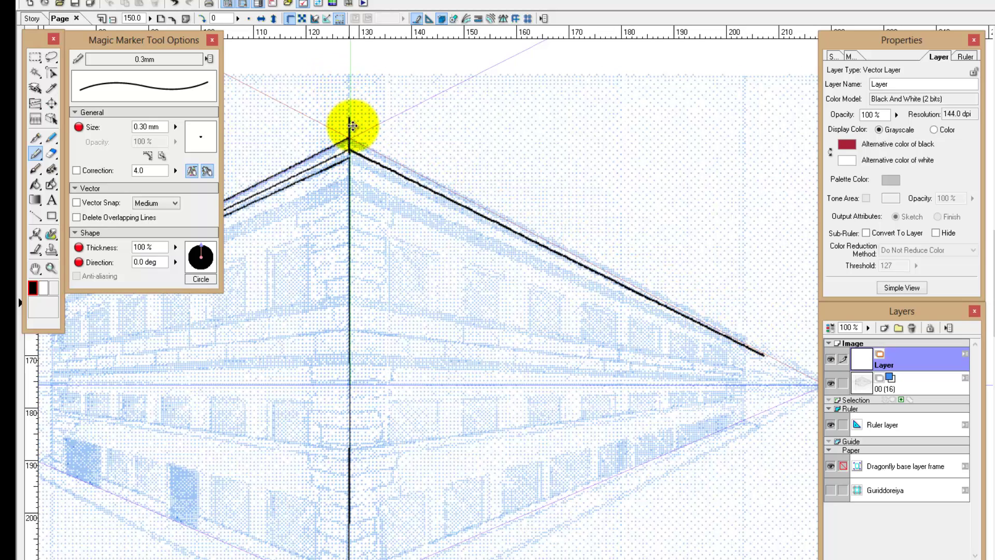
mouse_move(350, 142)
left_mouse_down()
mouse_move(392, 114)
mouse_move(411, 173)
mouse_move(776, 345)
left_mouse_up()
key("ctrl+z")
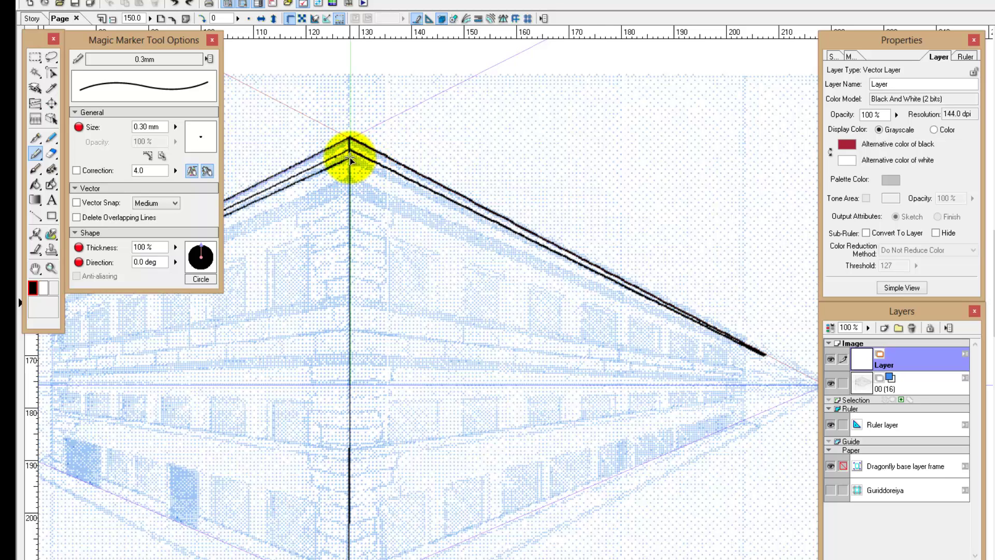
left_click_drag(352, 160, 696, 344)
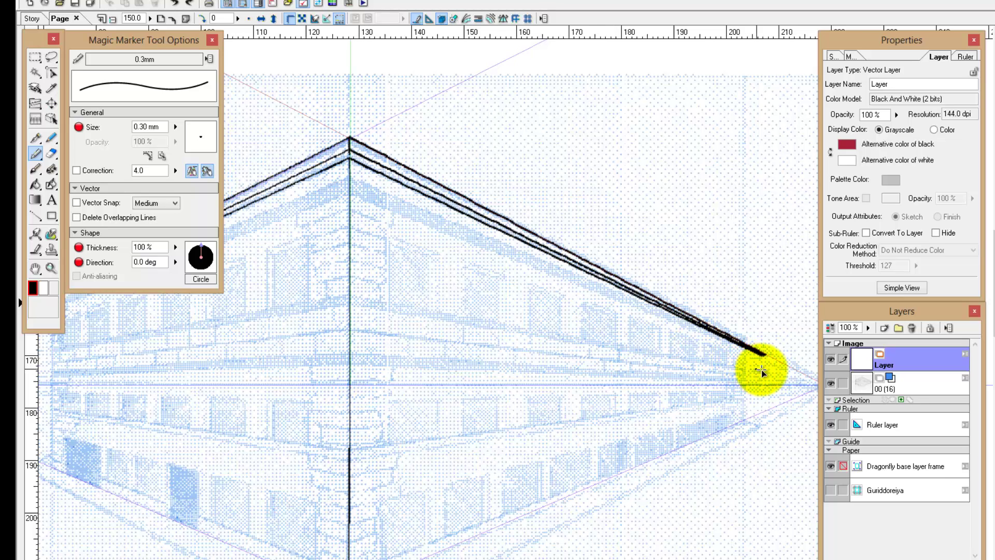
mouse_move(755, 326)
left_mouse_down()
mouse_move(716, 215)
mouse_move(696, 281)
left_mouse_up()
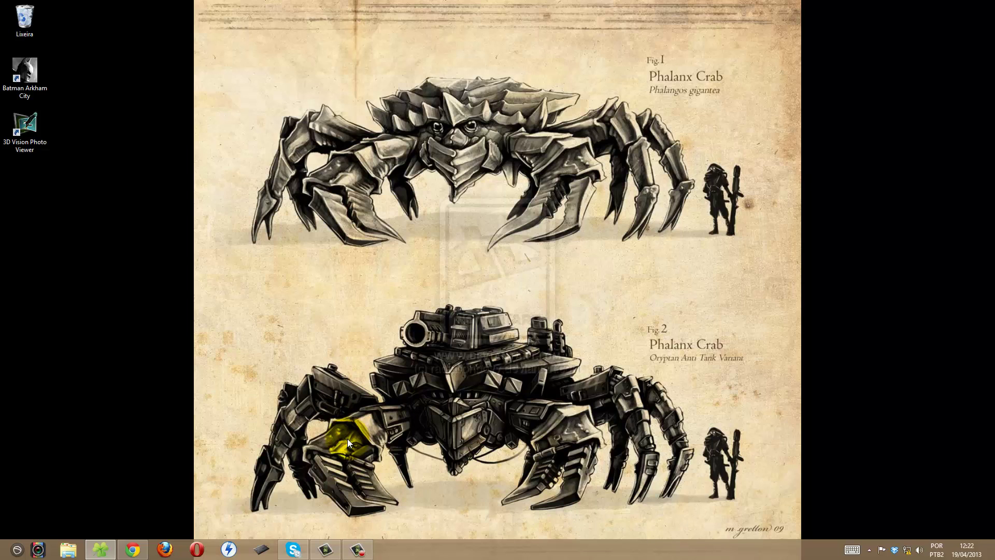
Open the screen recorder's control window from the taskbar
left_click(353, 553)
left_click(714, 493)
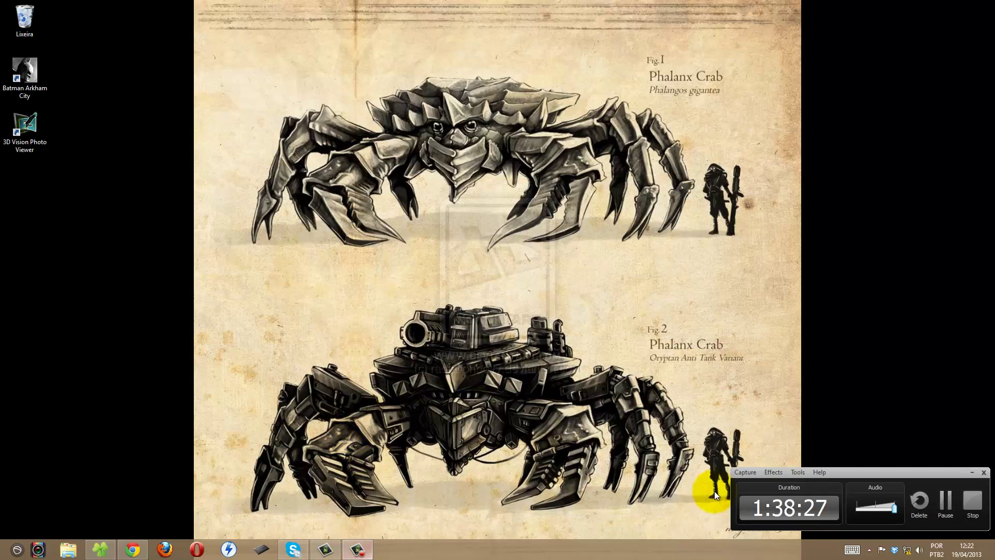